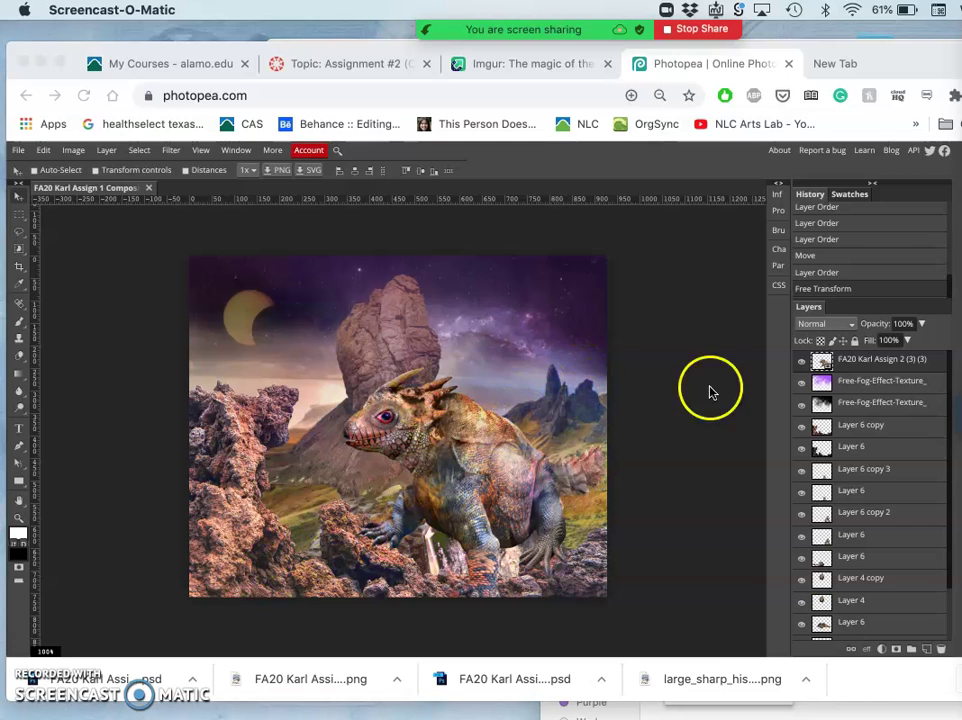
Step: Duplicate the lizard layer and scale the copy up to about 122%
click(801, 364)
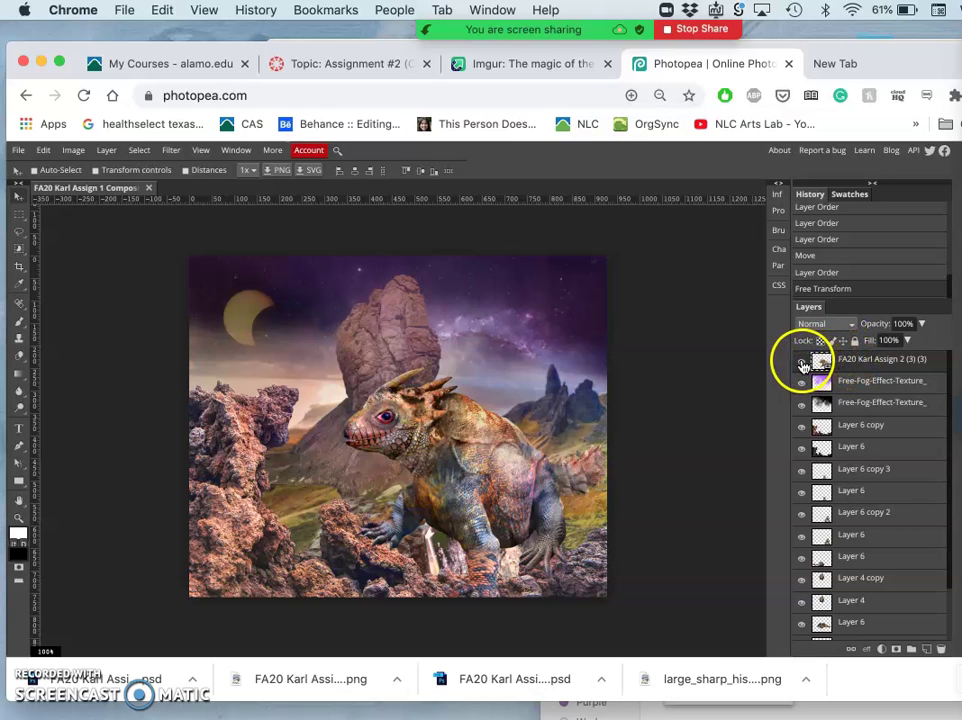
click(801, 364)
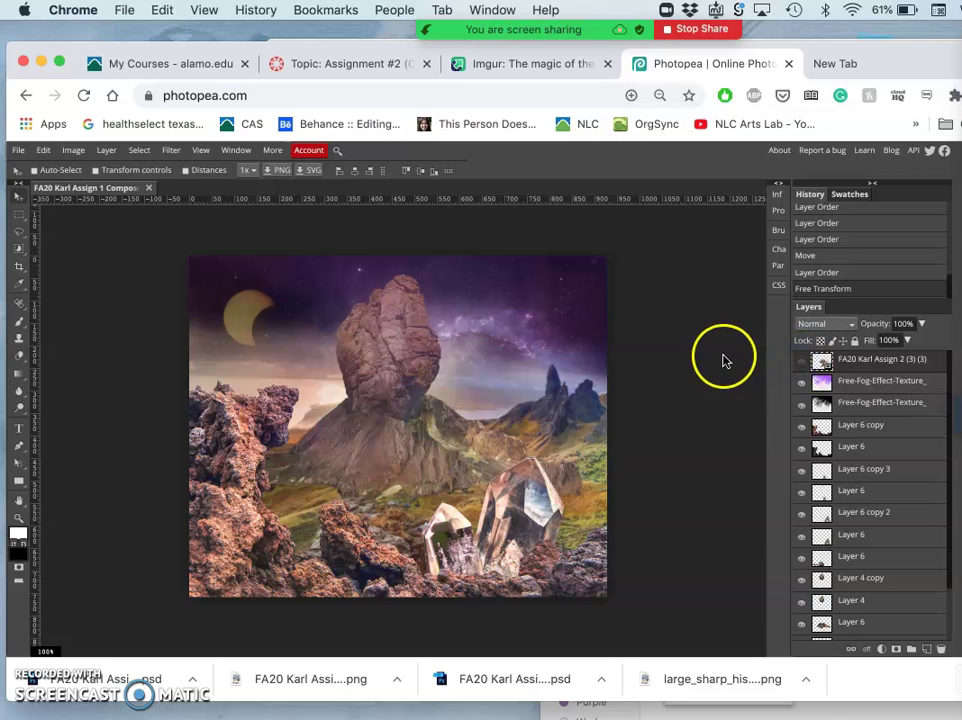
click(801, 364)
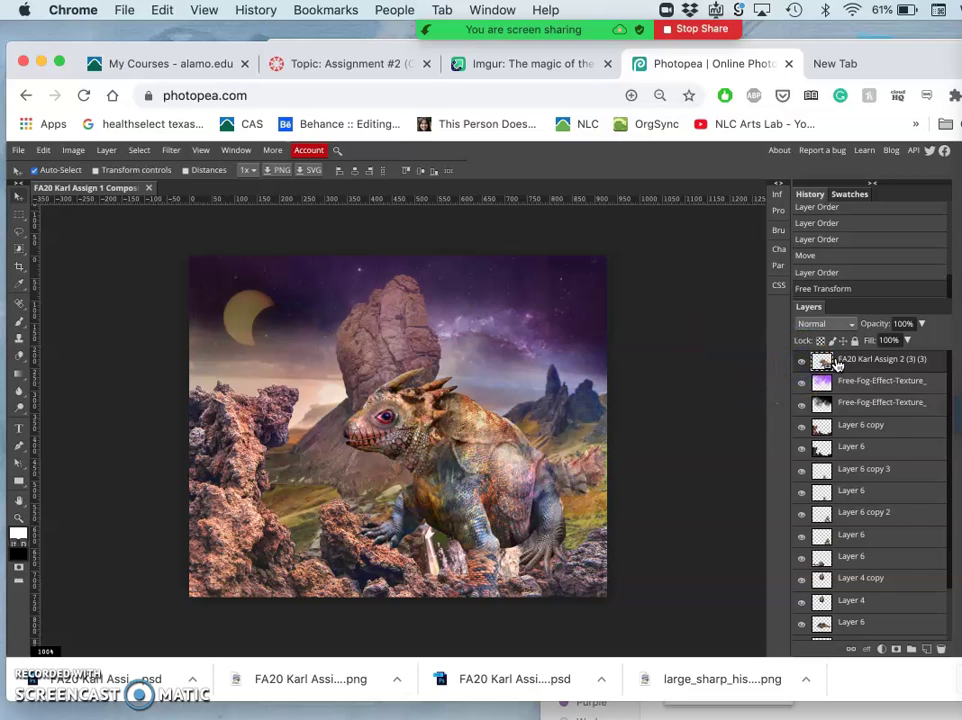
key(super+j)
click(835, 365)
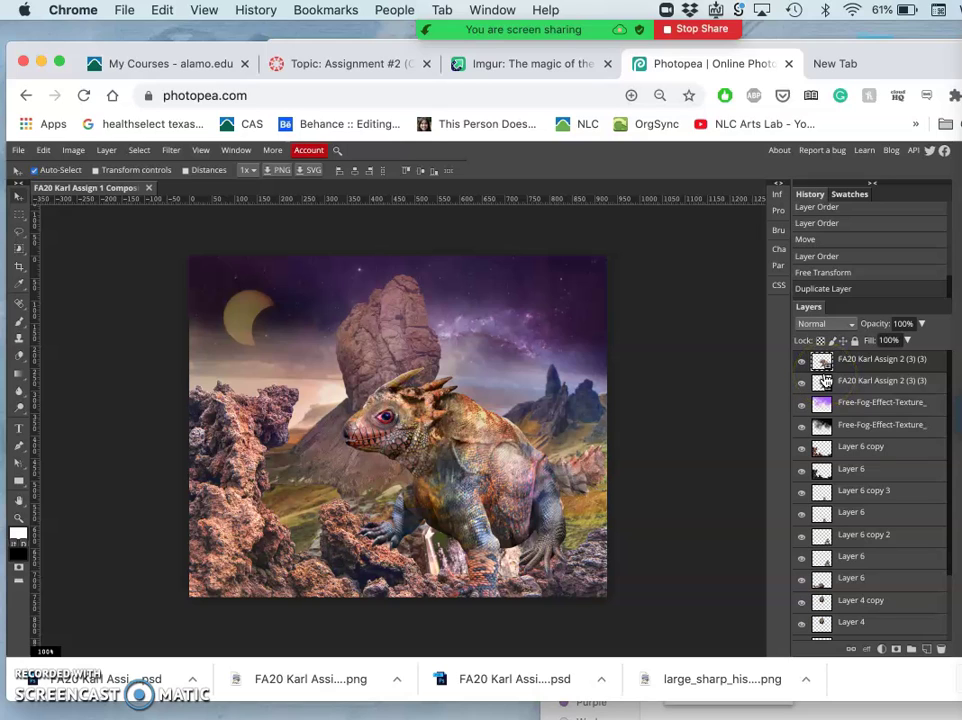
key(super+t)
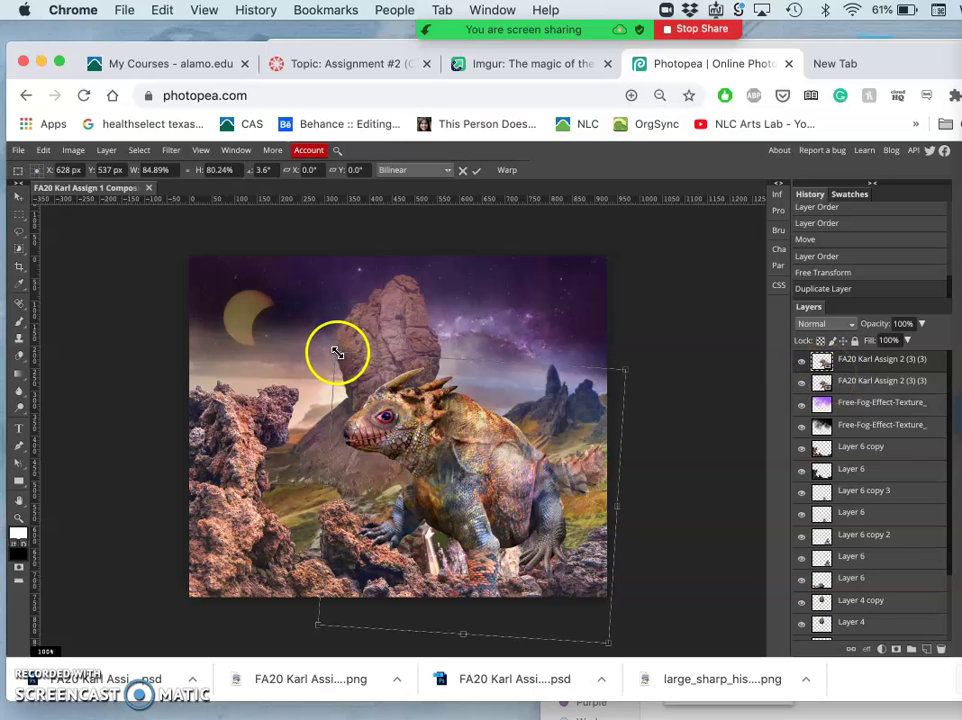
drag(336, 352, 215, 232)
click(255, 318)
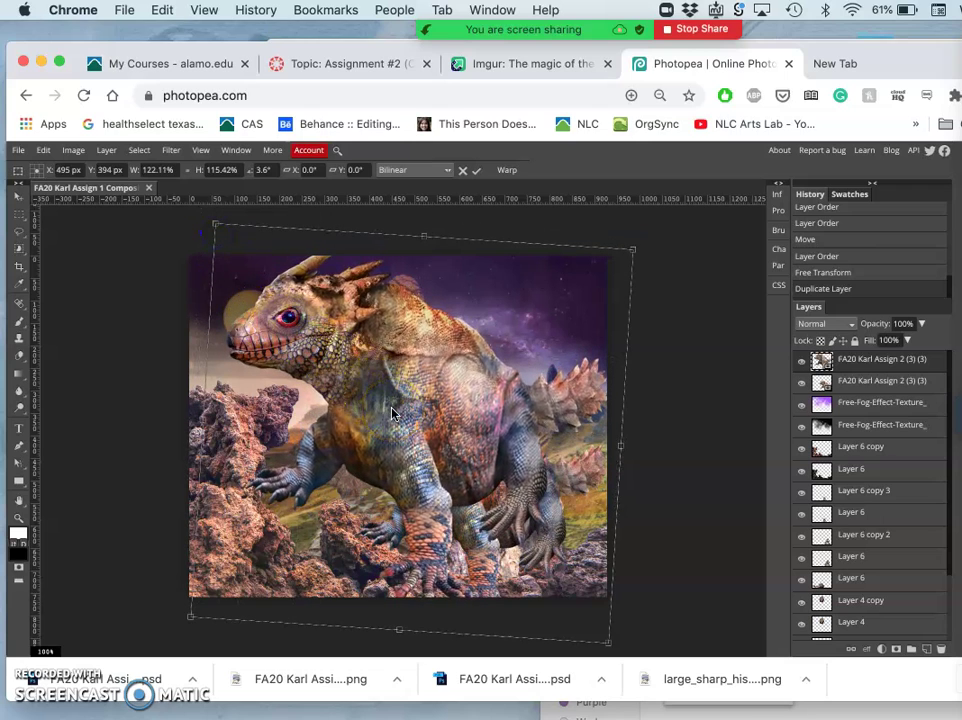
key(Return)
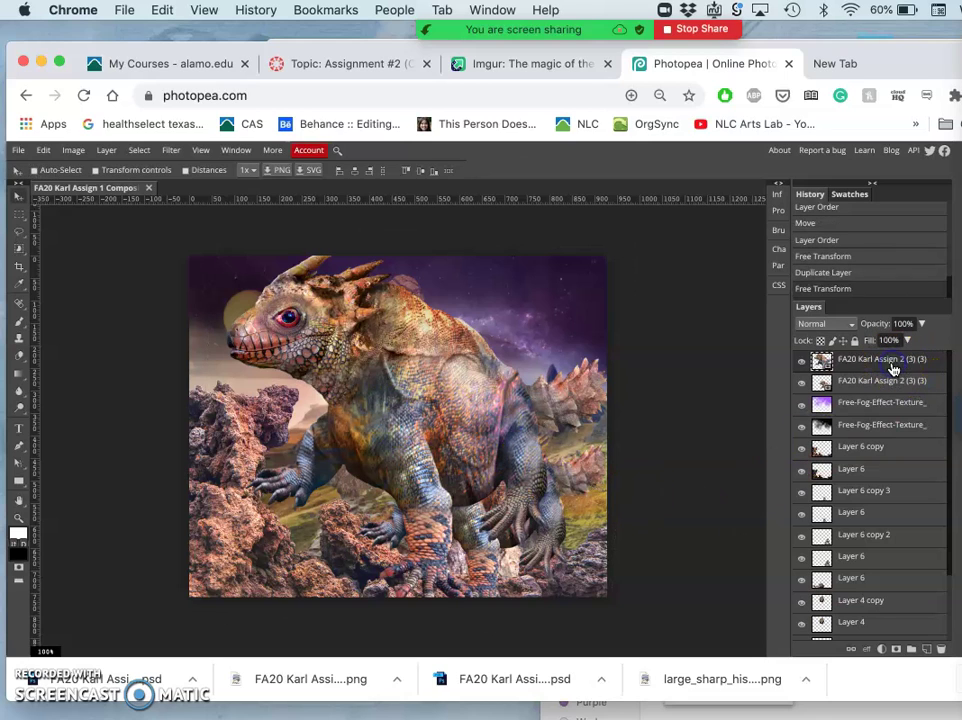
Step: Send the enlarged lizard copy down the stack, shift it right, then delete it
key(super+bracketleft)
key(super+bracketleft)
key(super+bracketleft)
key(super+bracketleft)
key(super+bracketleft)
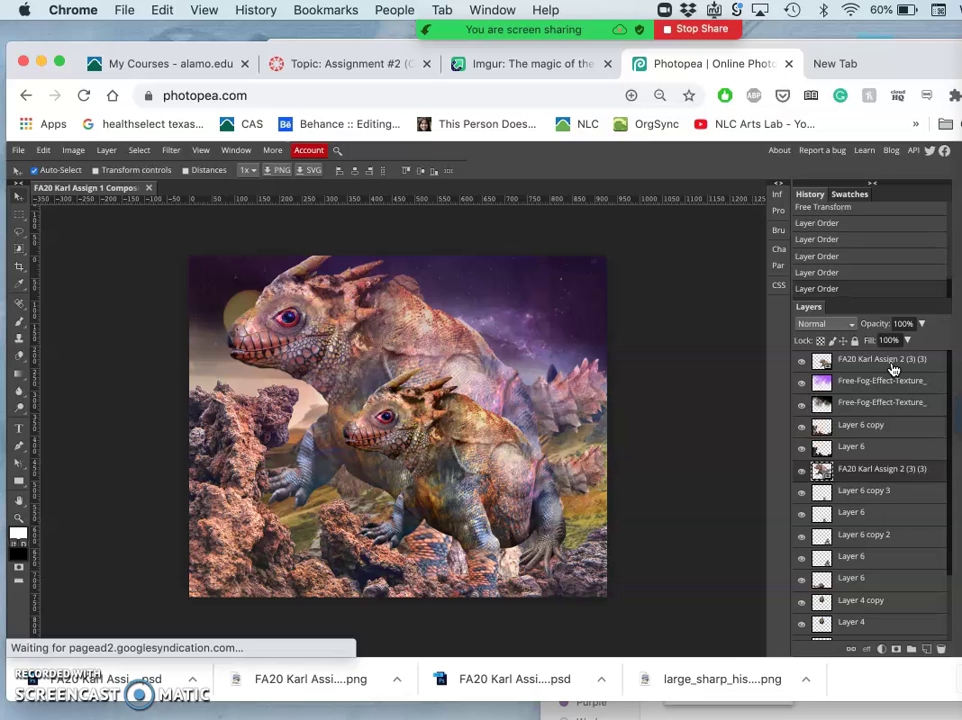
key(super+bracketleft)
key(super+bracketleft)
key(super+bracketleft)
key(super+bracketleft)
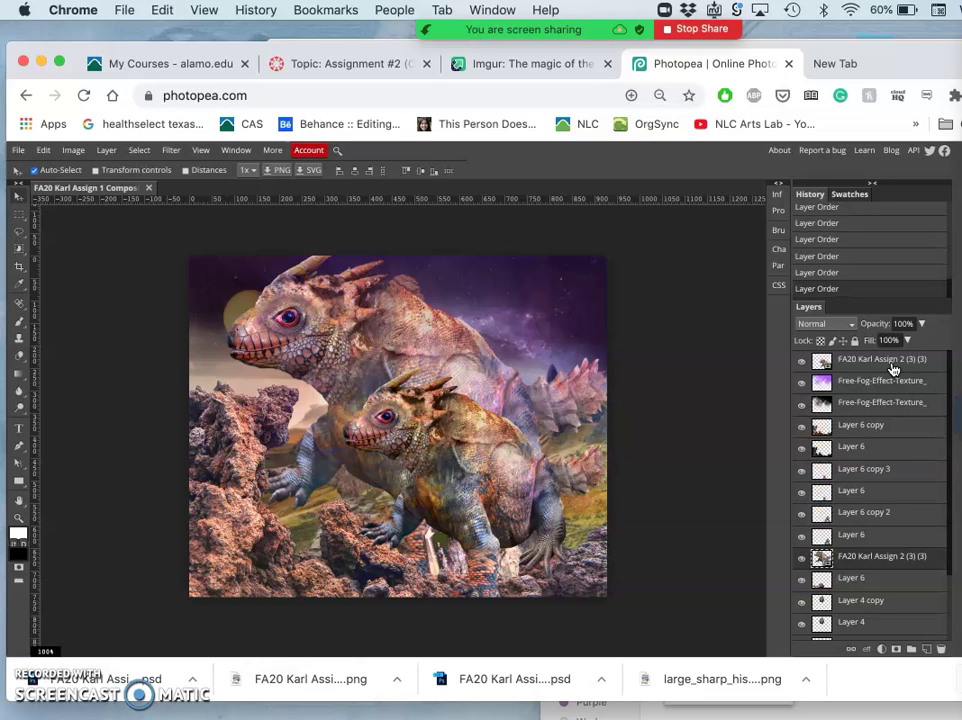
key(super+bracketleft)
key(super+bracketleft)
key(super+bracketleft)
key(super+bracketleft)
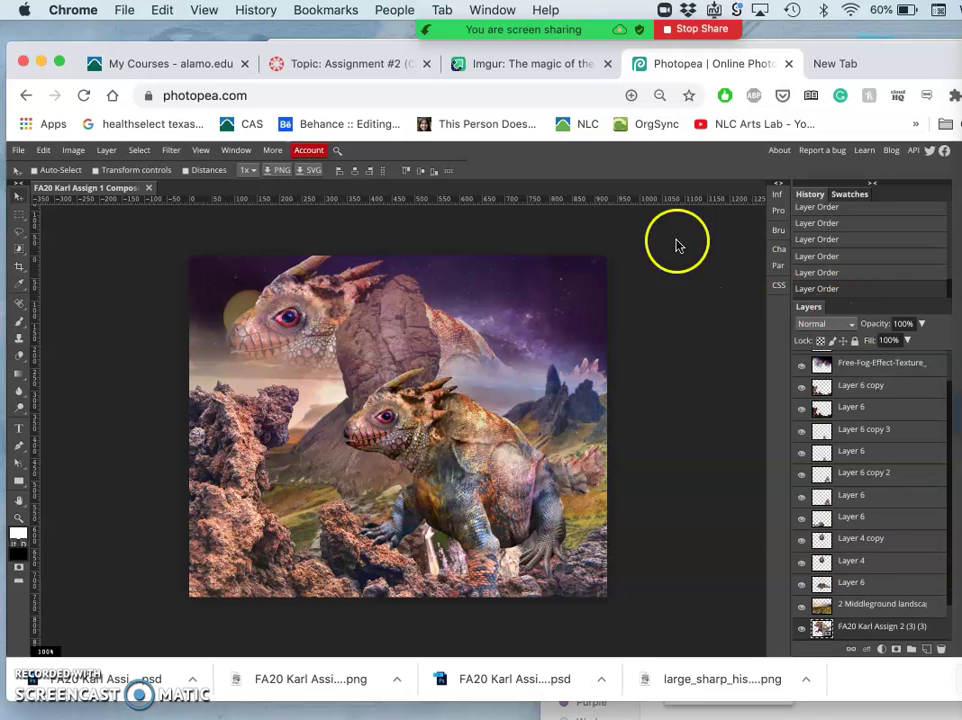
drag(344, 316, 316, 307)
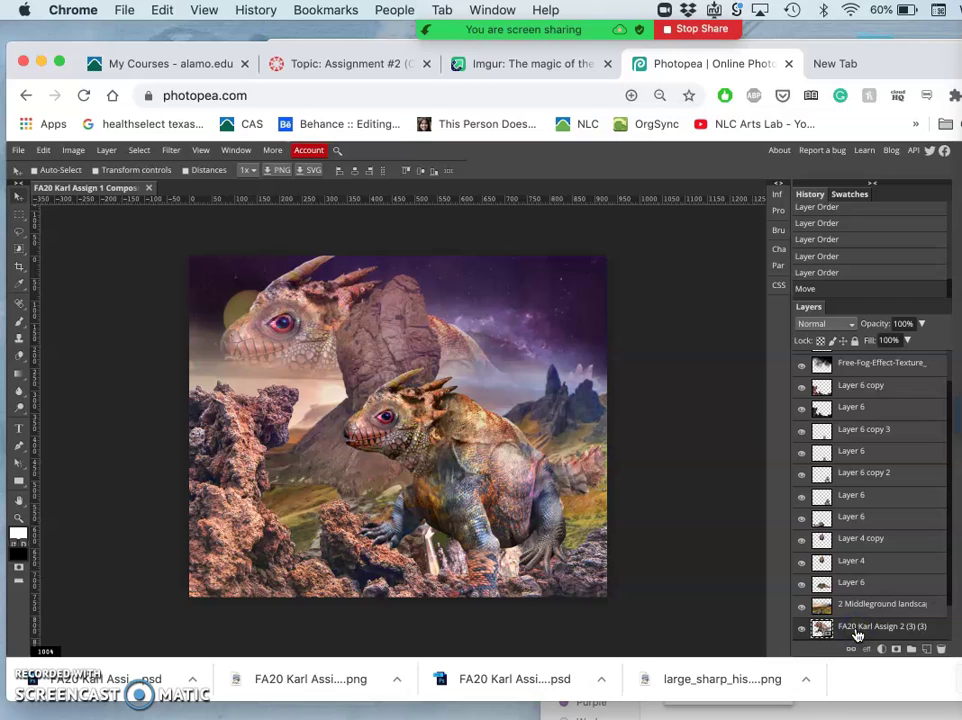
key(Delete)
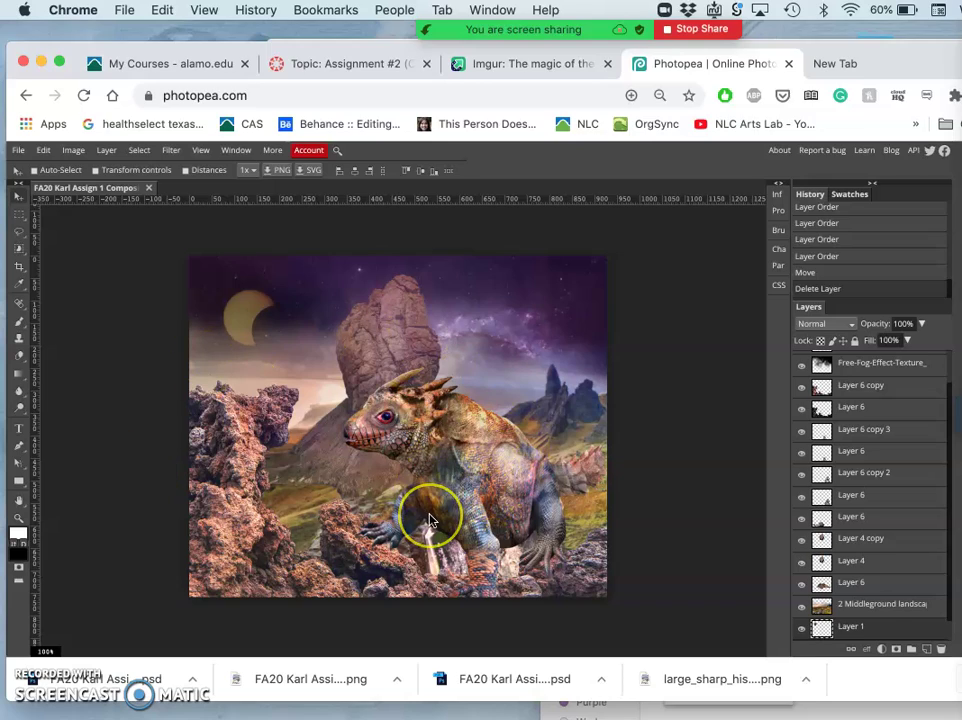
Step: Move the lizard layer down below Layer 6 copy and Layer 6 copy 3
scroll(425, 518, up, 5)
scroll(430, 519, down, 10)
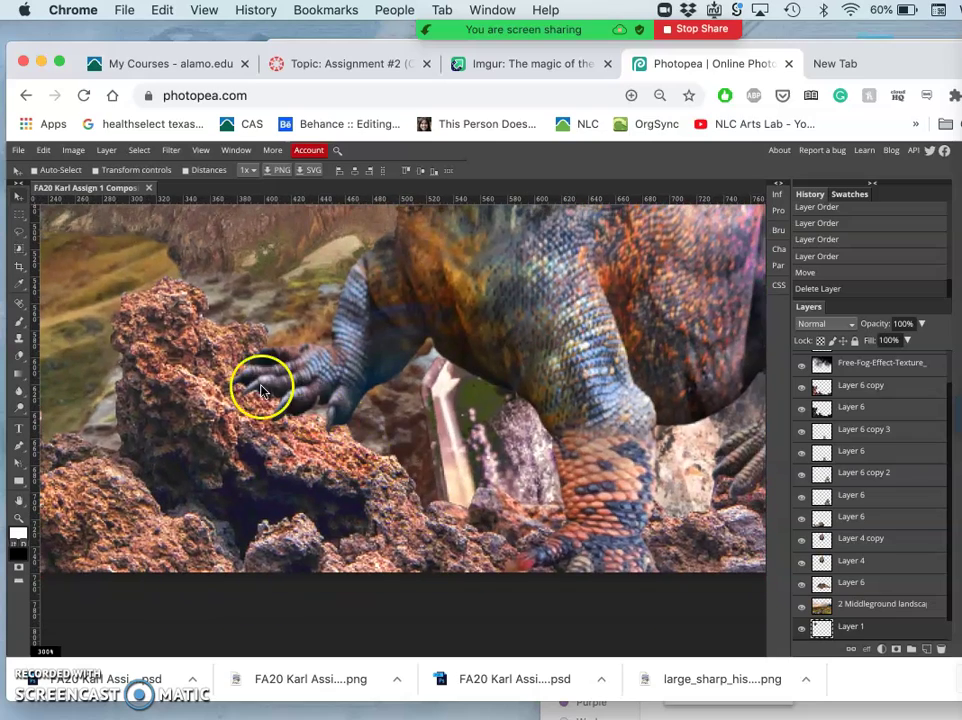
scroll(537, 548, right, 3)
scroll(530, 543, right, 5)
scroll(660, 415, right, 5)
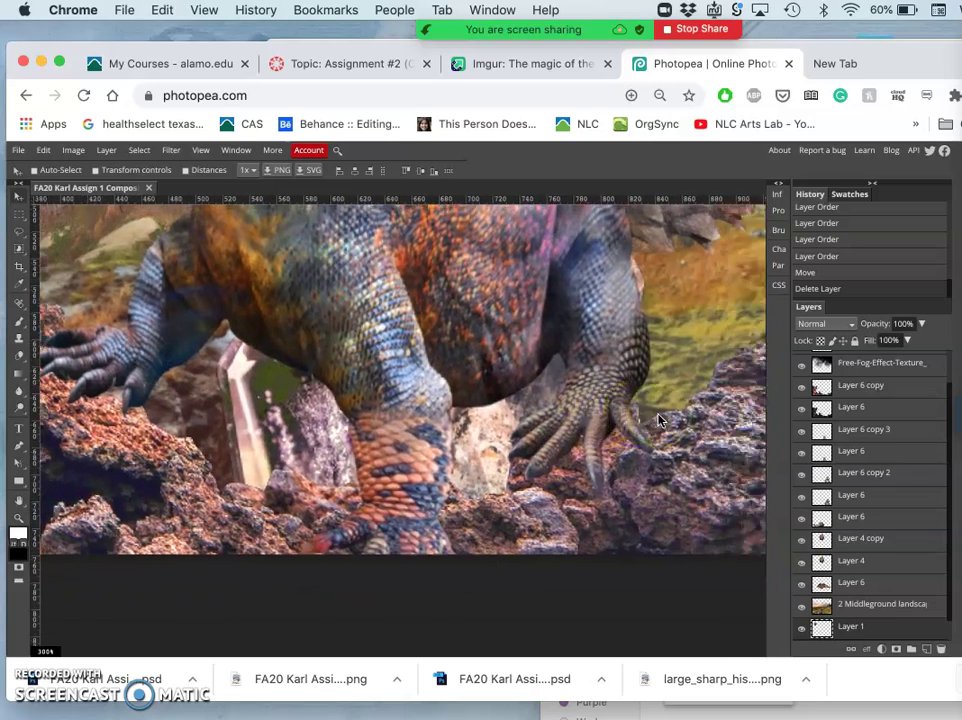
scroll(520, 440, up, 5)
scroll(519, 437, left, 5)
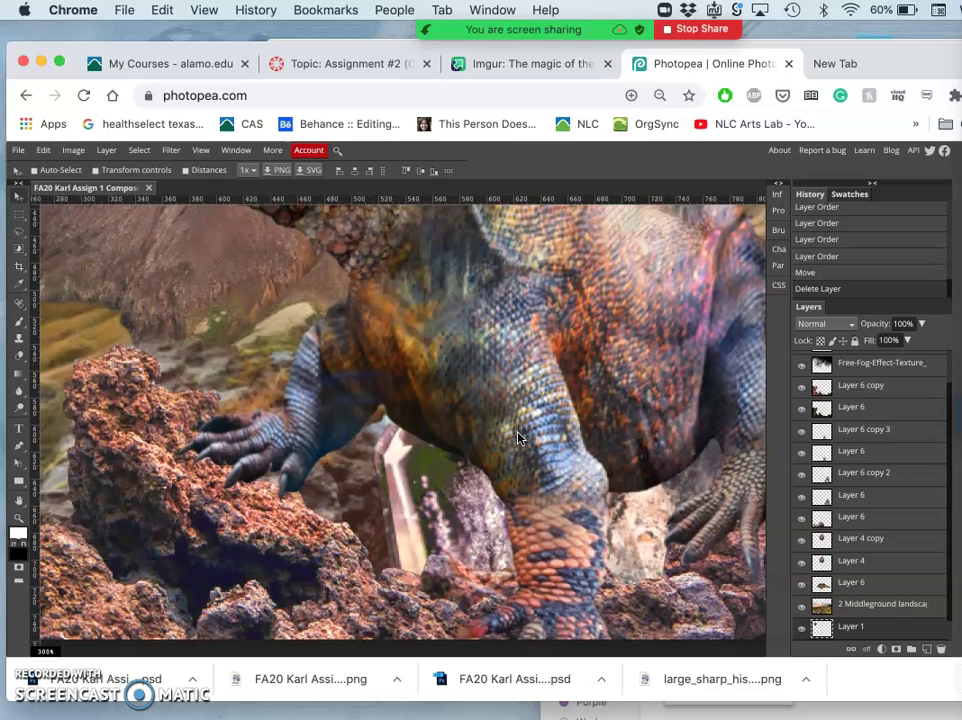
scroll(517, 437, down, 6)
click(470, 417)
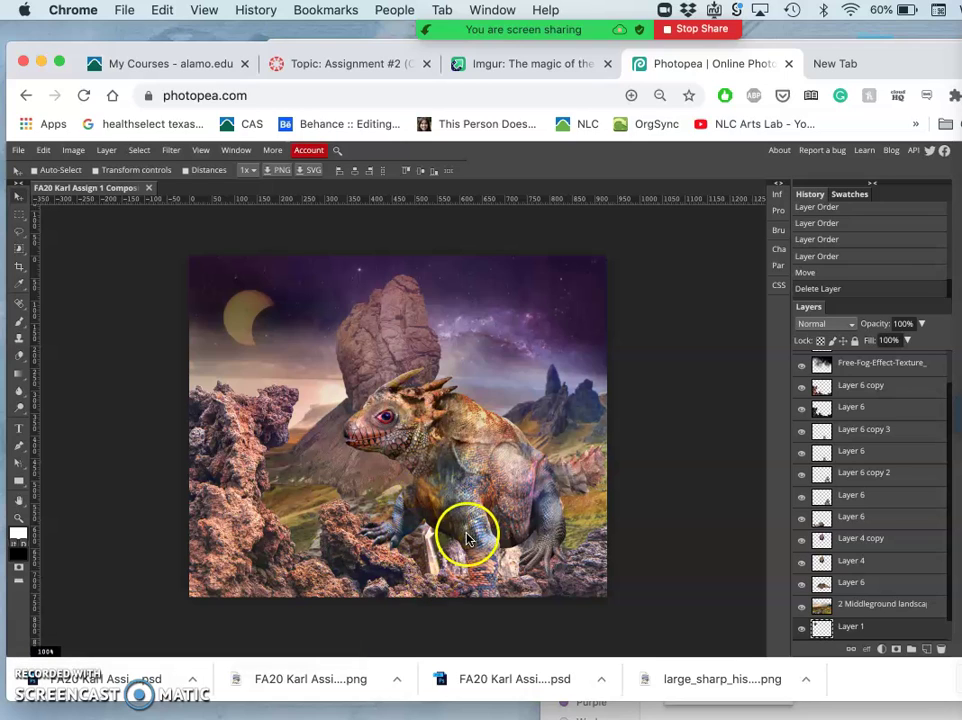
scroll(858, 490, up, 2)
click(860, 359)
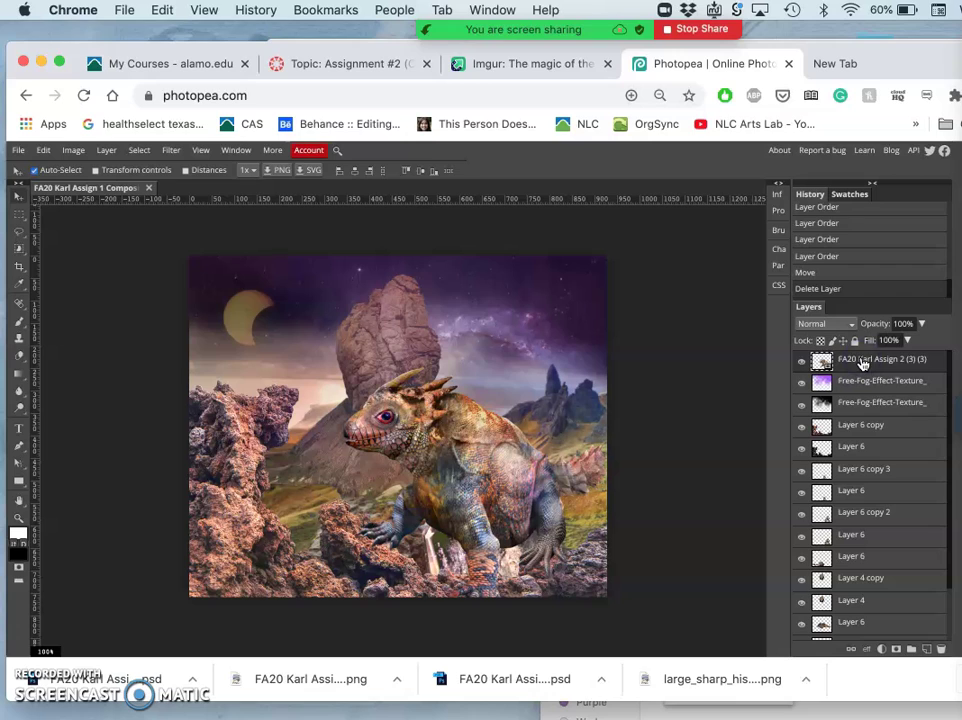
key(super+bracketleft)
key(super+bracketleft)
key(super+bracketleft)
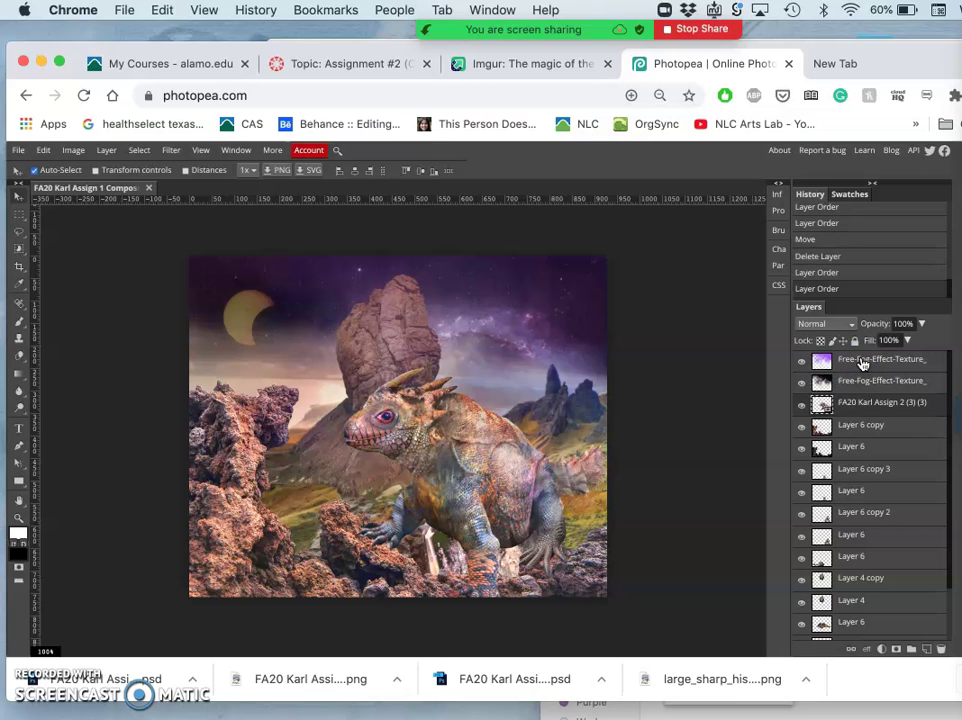
key(super+bracketleft)
key(super+bracketleft)
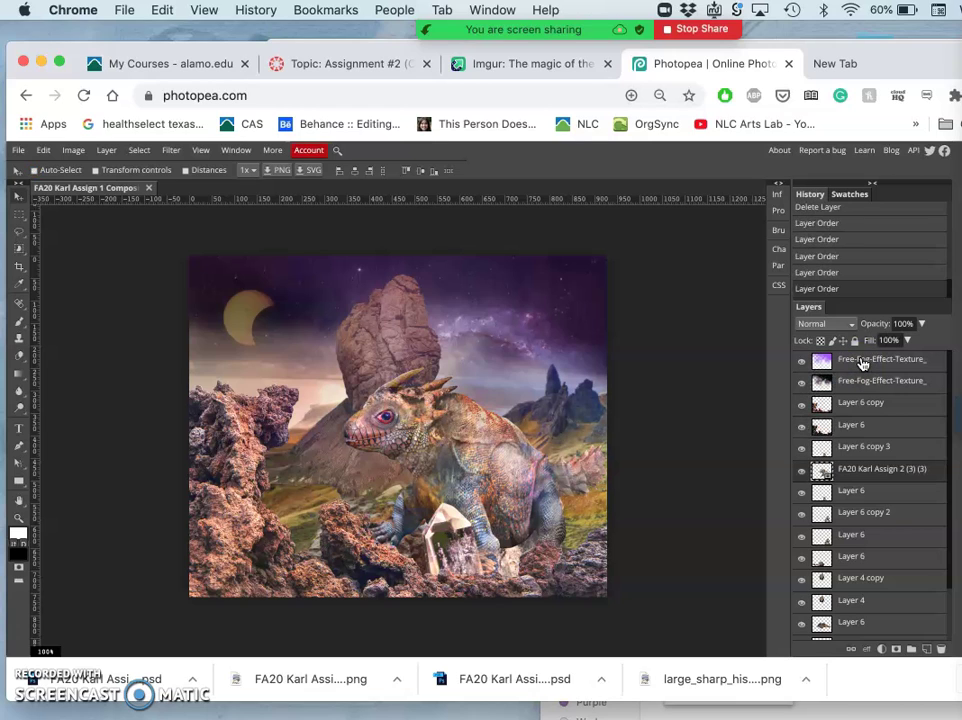
Step: Raise the lizard layer back in front of the crystal and above the fog layers
key(super+equal)
key(super+equal)
key(super+equal)
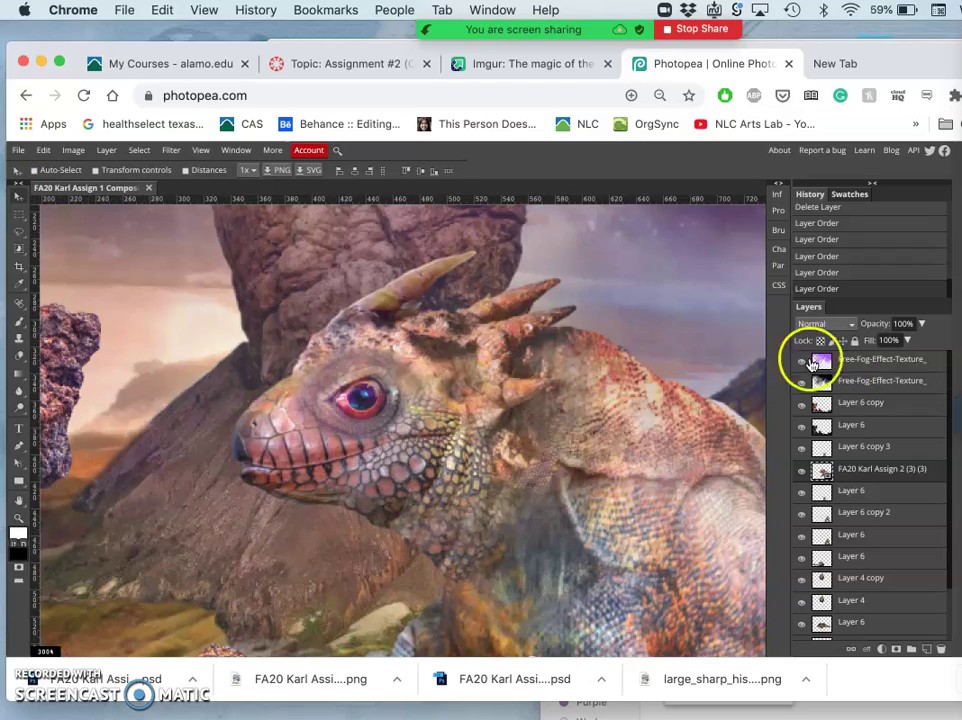
scroll(656, 442, down, 10)
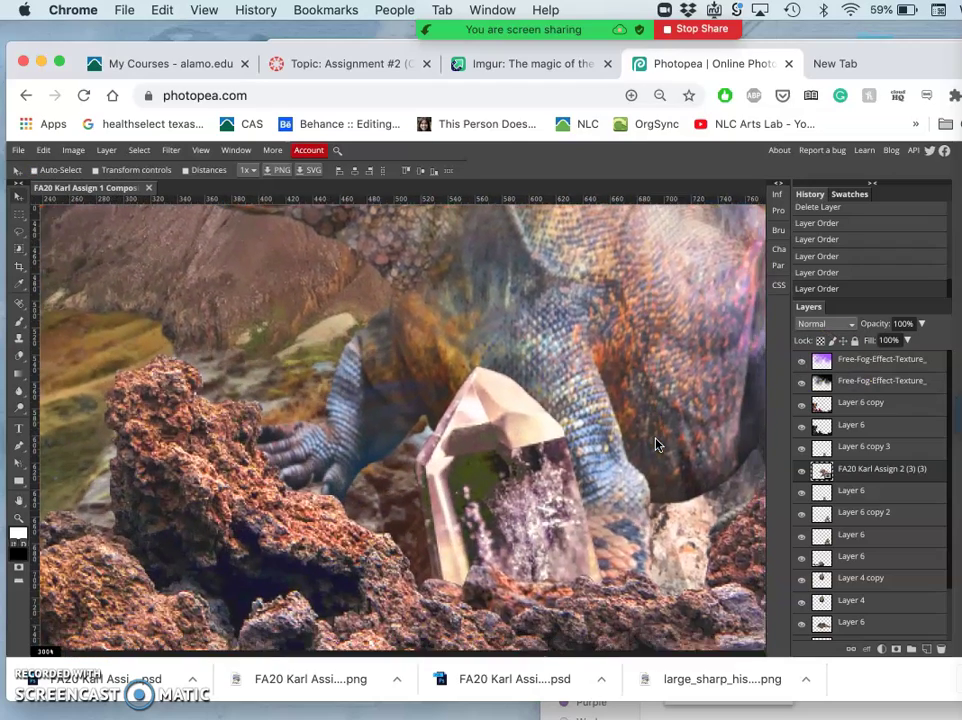
scroll(656, 442, down, 3)
drag(545, 438, 538, 473)
scroll(538, 473, right, 3)
scroll(538, 473, up, 2)
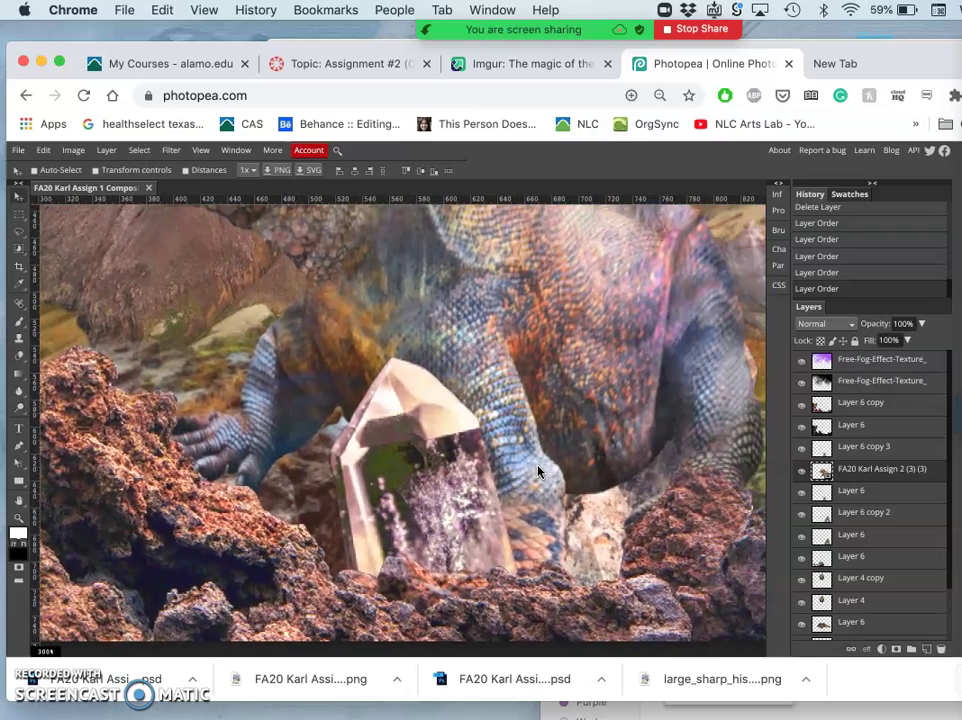
scroll(538, 473, right, 3)
mouse_move(657, 509)
mouse_down()
mouse_move(470, 490)
mouse_move(482, 518)
mouse_up()
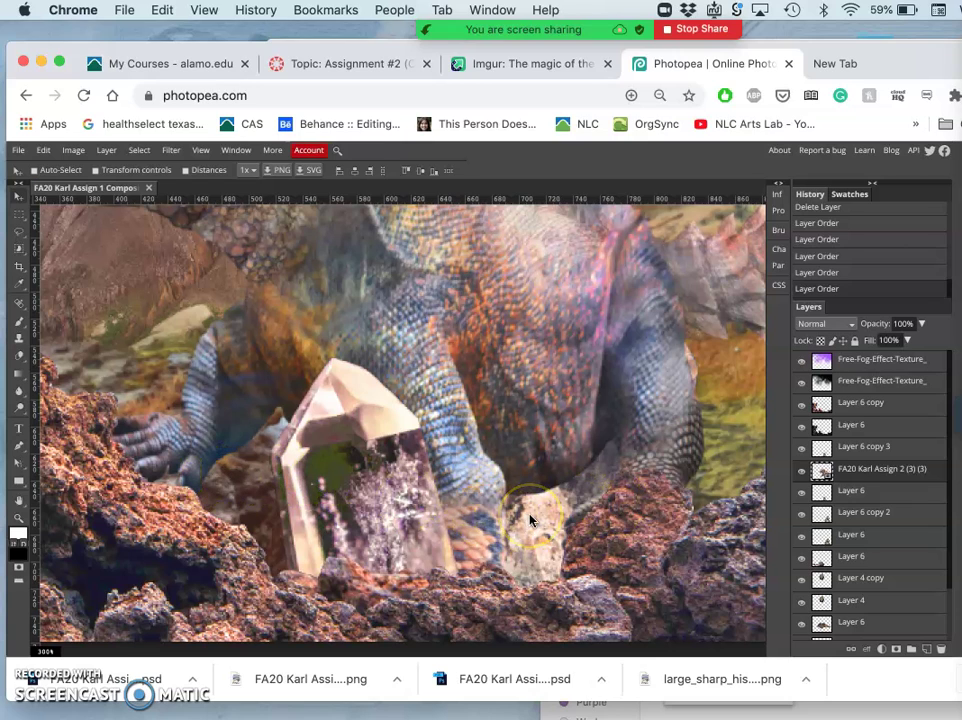
key(super+bracketright)
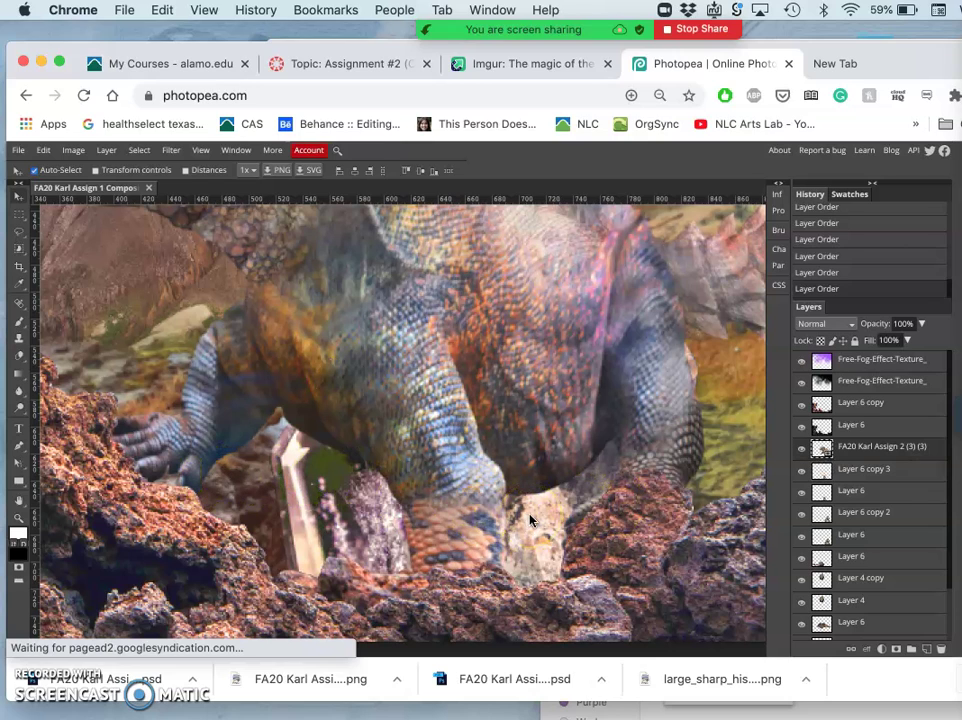
key(super+bracketright)
key(super+bracketright)
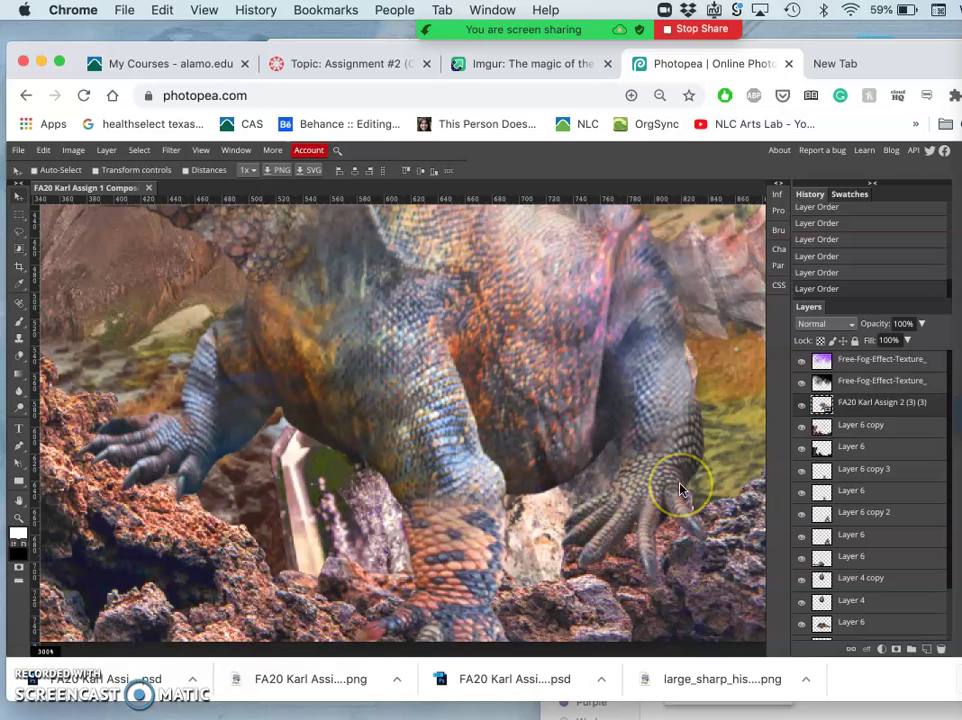
key(super+bracketright)
key(super+bracketright)
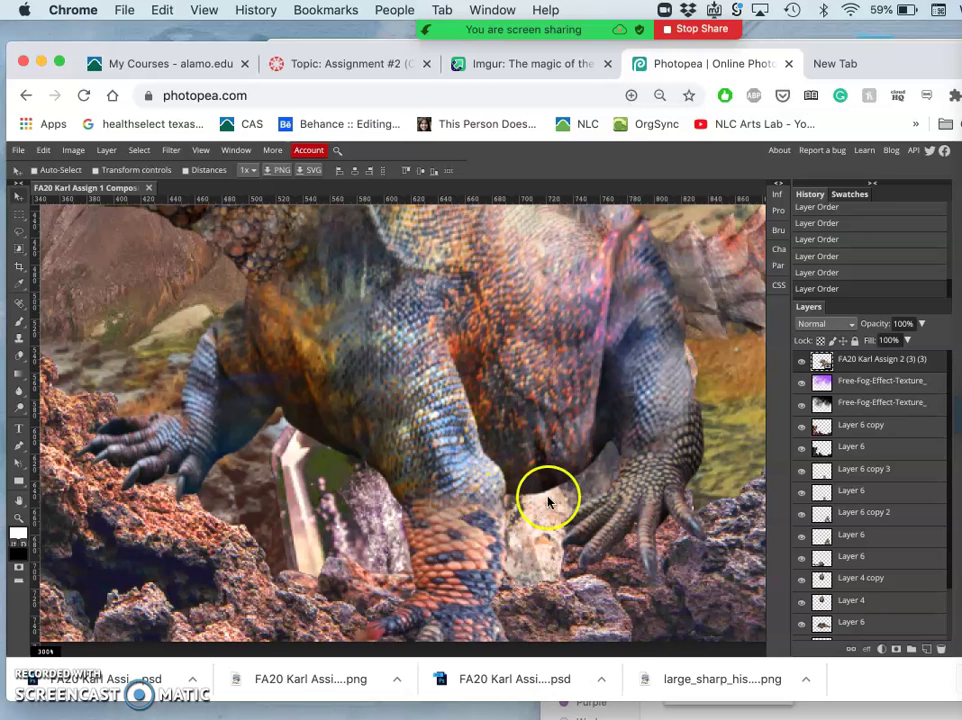
Step: Merge the chosen Layer 6 layers into a single layer
click(800, 475)
click(800, 475)
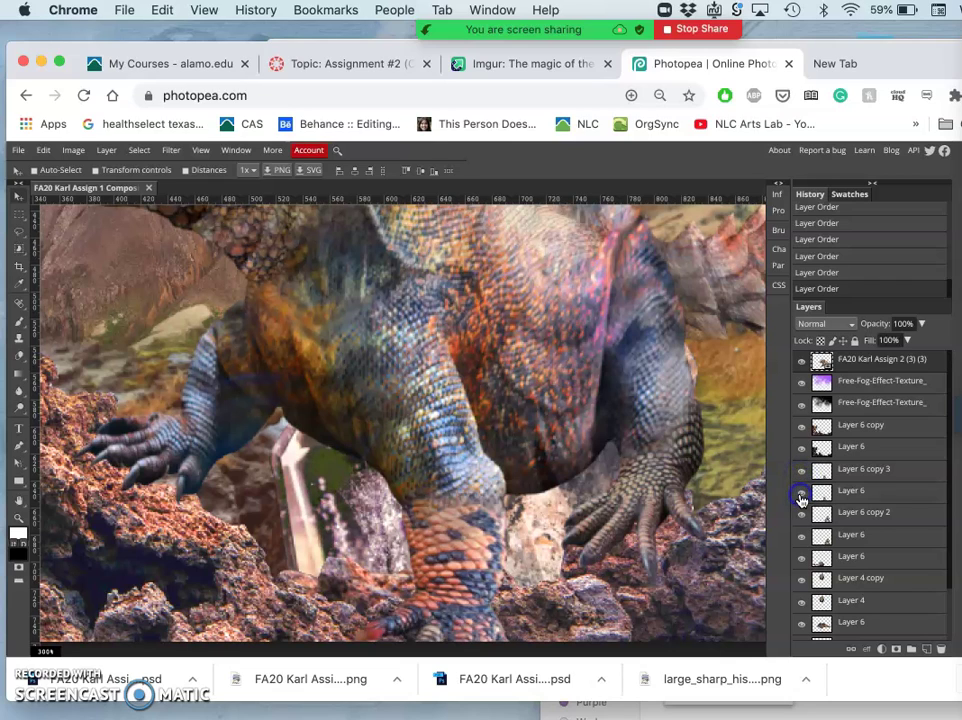
click(851, 494)
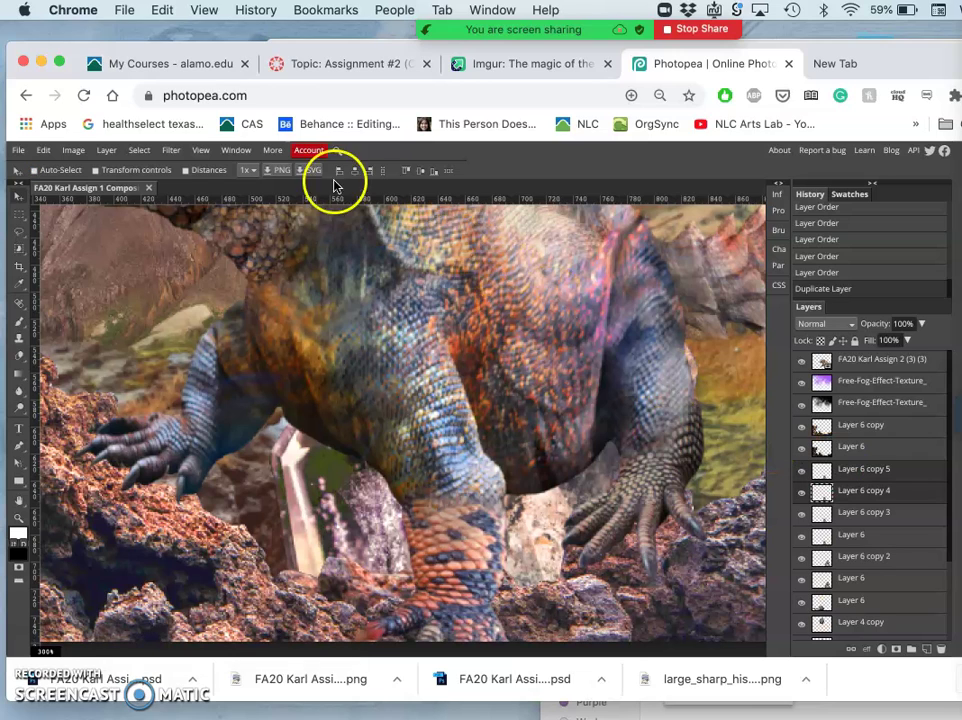
click(110, 152)
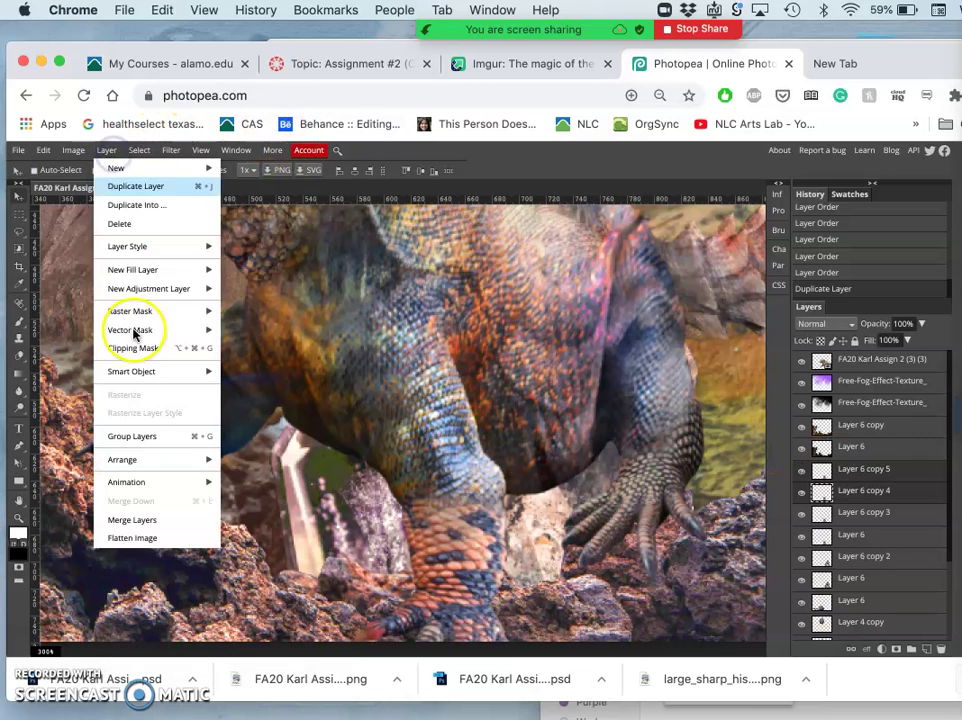
click(137, 522)
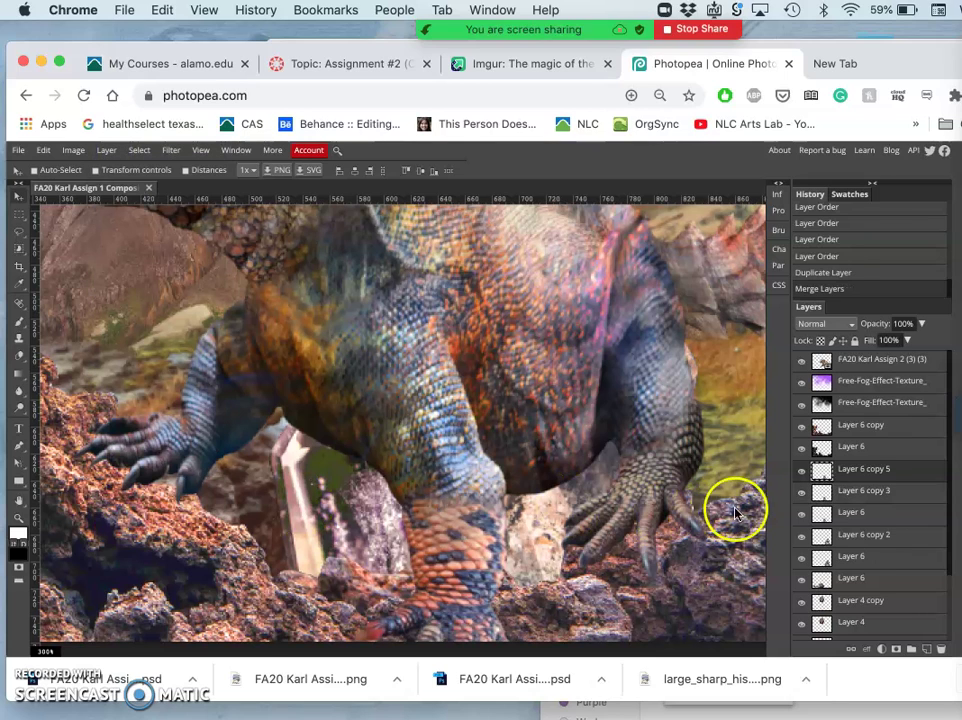
Step: Rename the merged layer 'Crystal' and drag it to the top of the layer stack
double_click(855, 479)
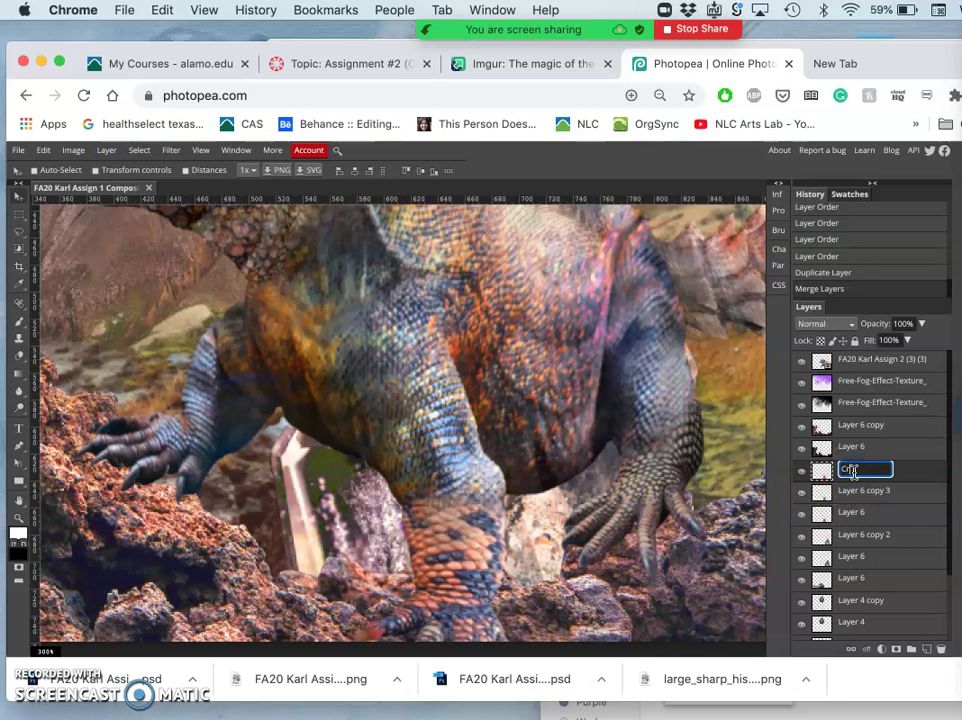
text(Crystal)
key(Return)
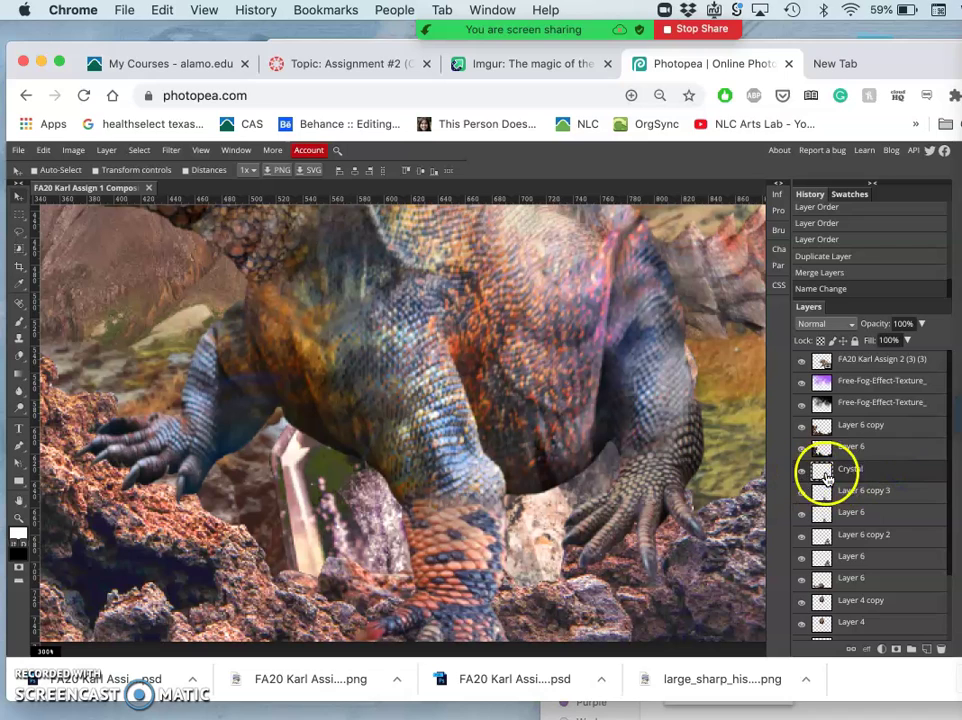
drag(840, 478, 834, 360)
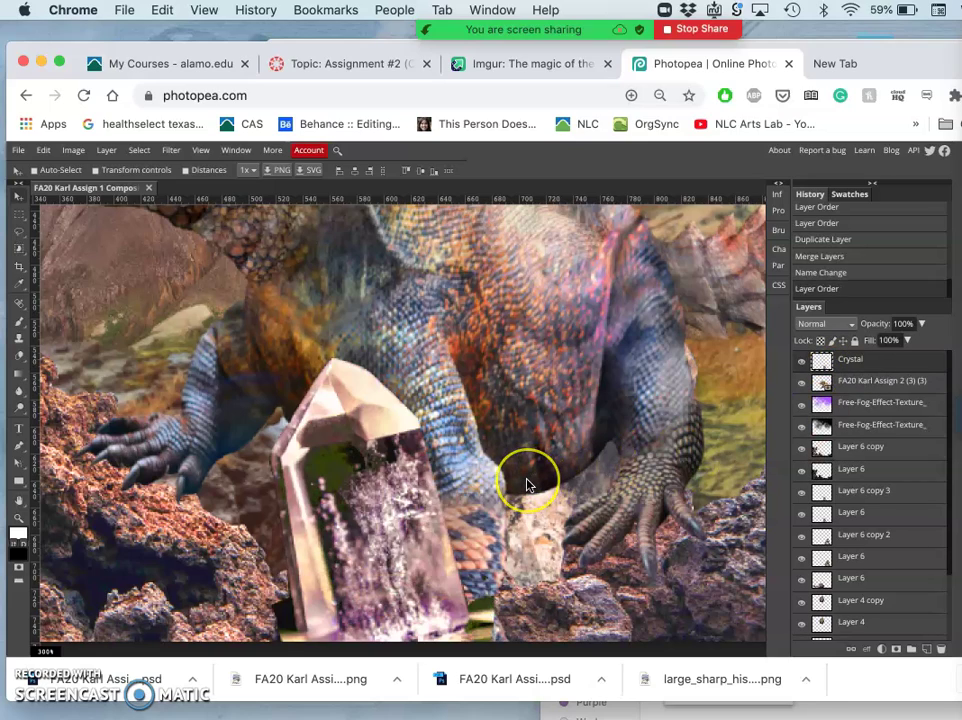
key(super+plus)
key(super+minus)
key(super+minus)
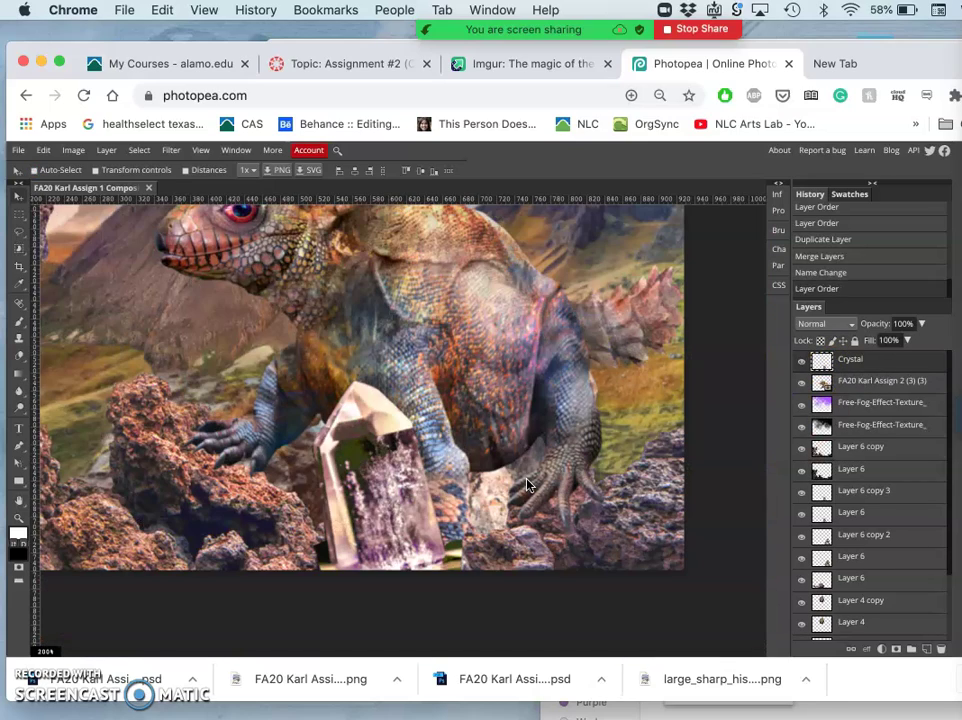
drag(354, 468, 410, 486)
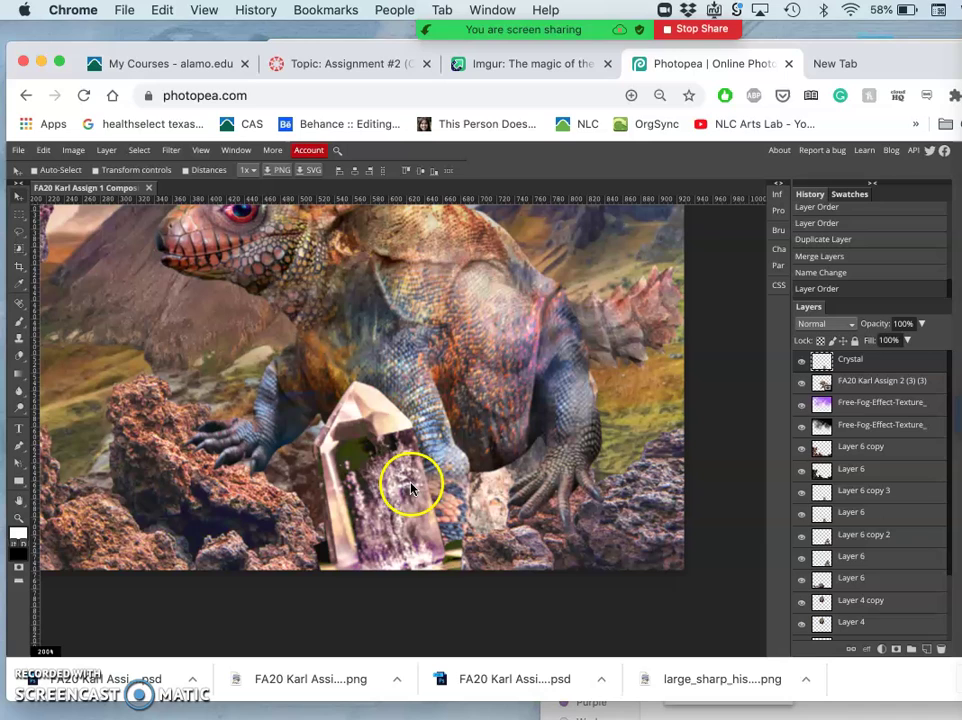
Step: Toggle the Crystal layer's visibility to compare, then select the Crystal layer
click(801, 364)
click(801, 364)
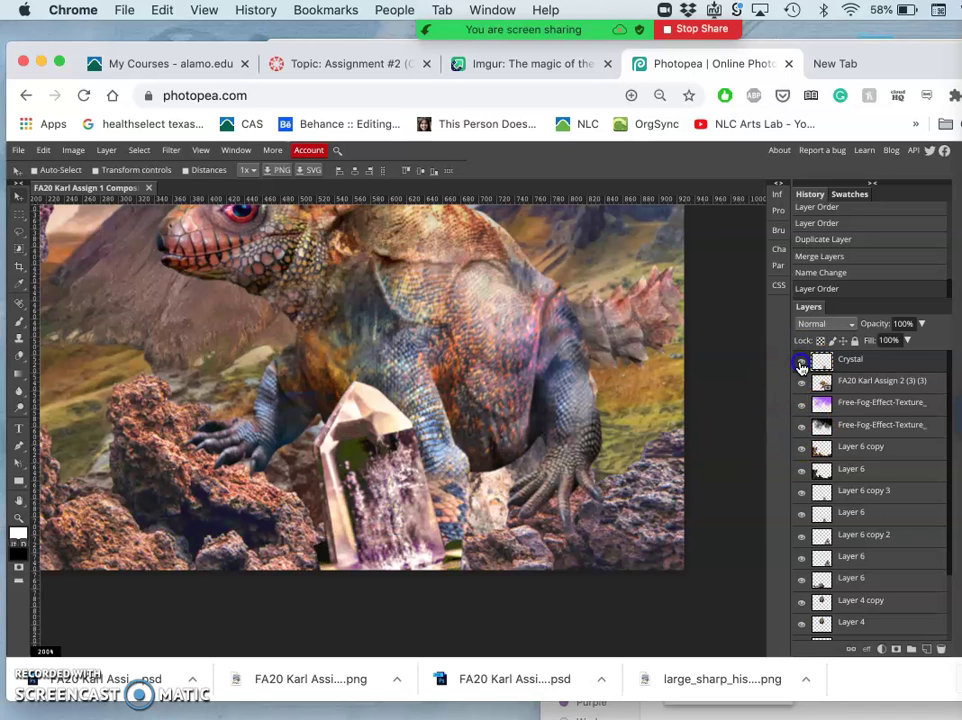
click(801, 364)
click(801, 364)
click(869, 370)
key(super+t)
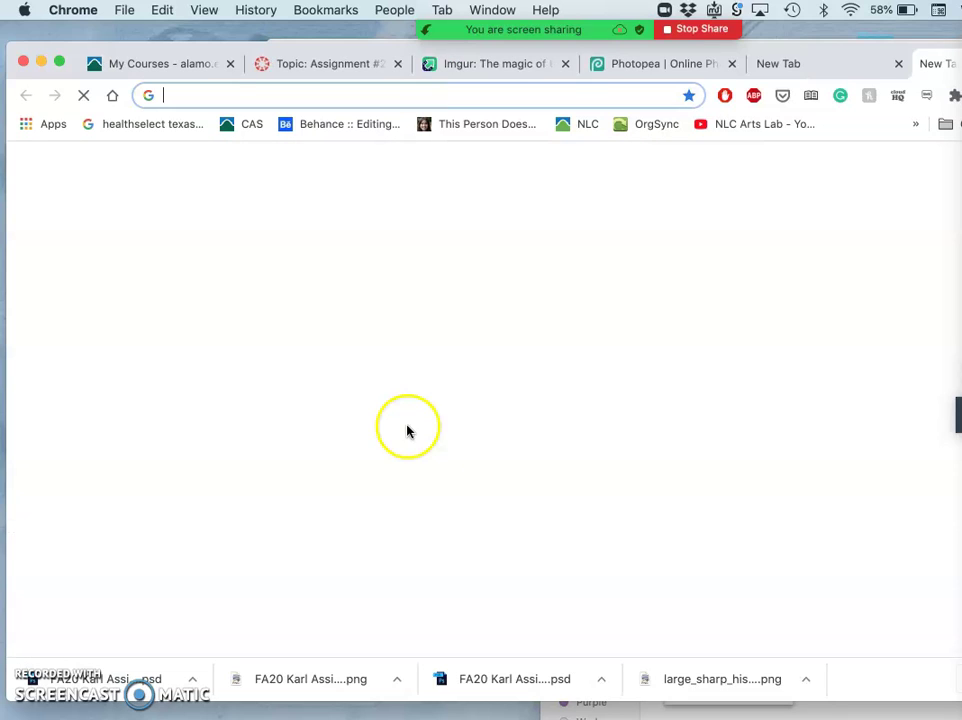
key(super+t)
click(818, 64)
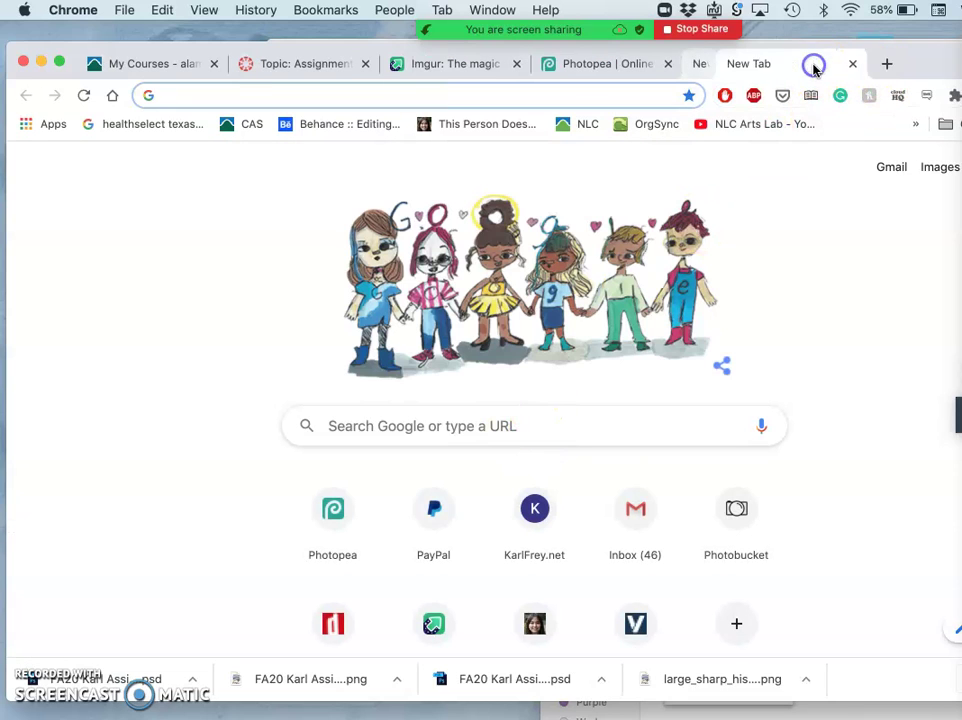
click(816, 64)
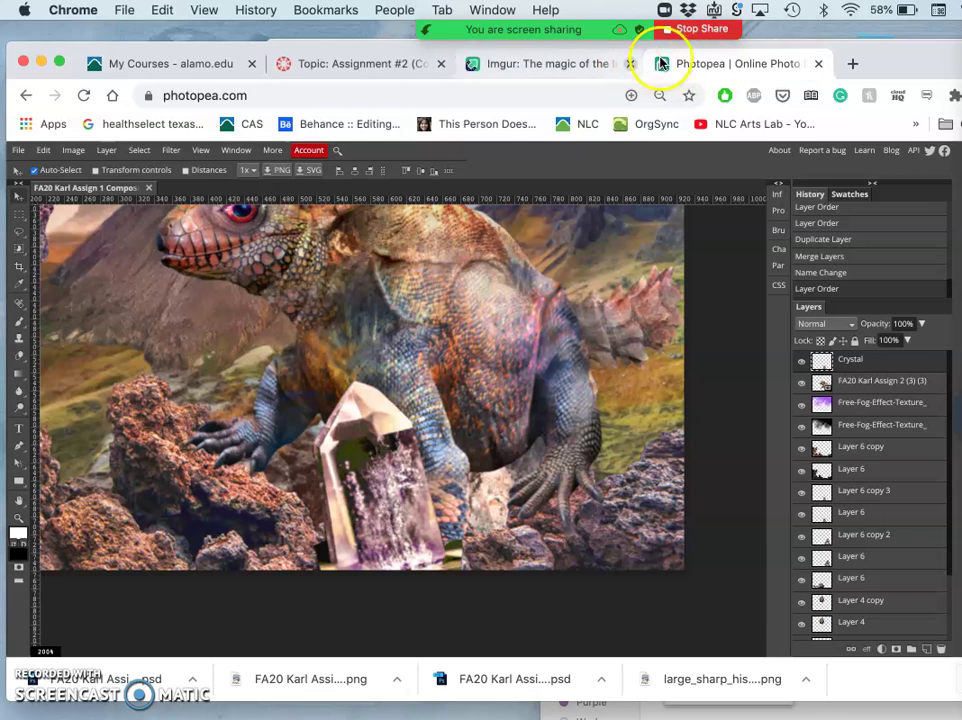
Step: Move the crystal down about 85 px, shrink it to roughly 75%, and set it beside the foreleg
drag(372, 362, 382, 447)
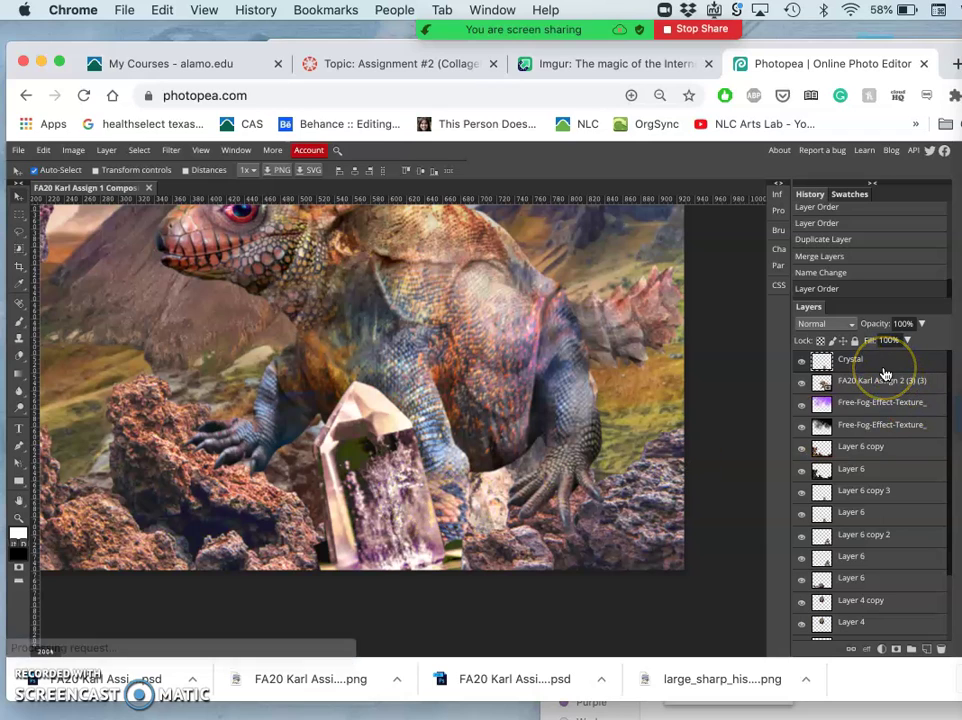
click(440, 477)
key(alt+super+t)
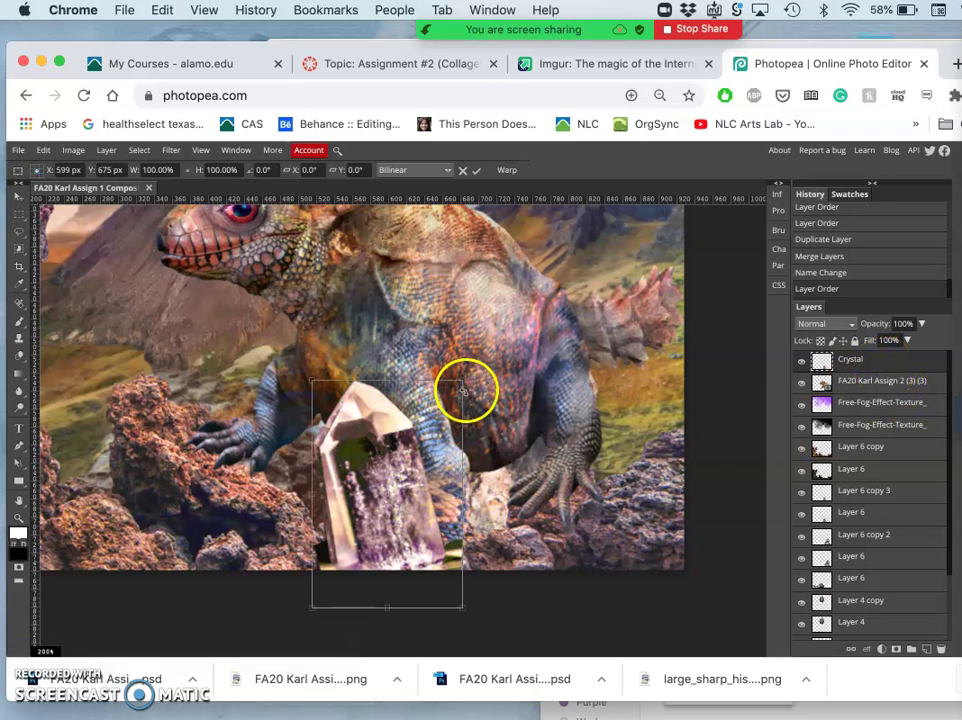
drag(463, 379, 425, 438)
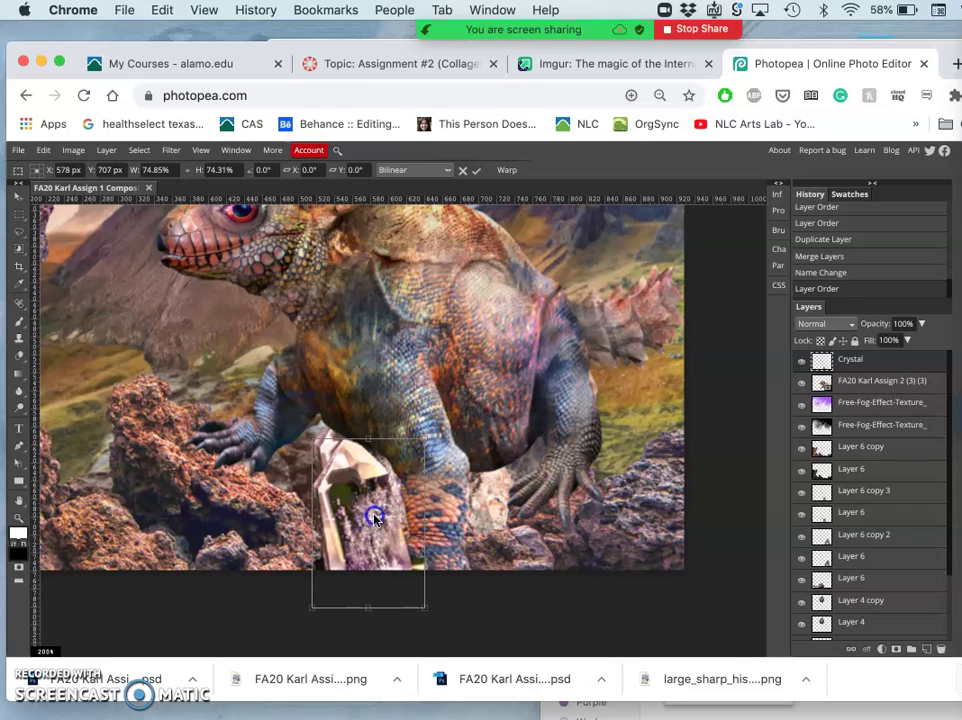
drag(374, 517, 339, 465)
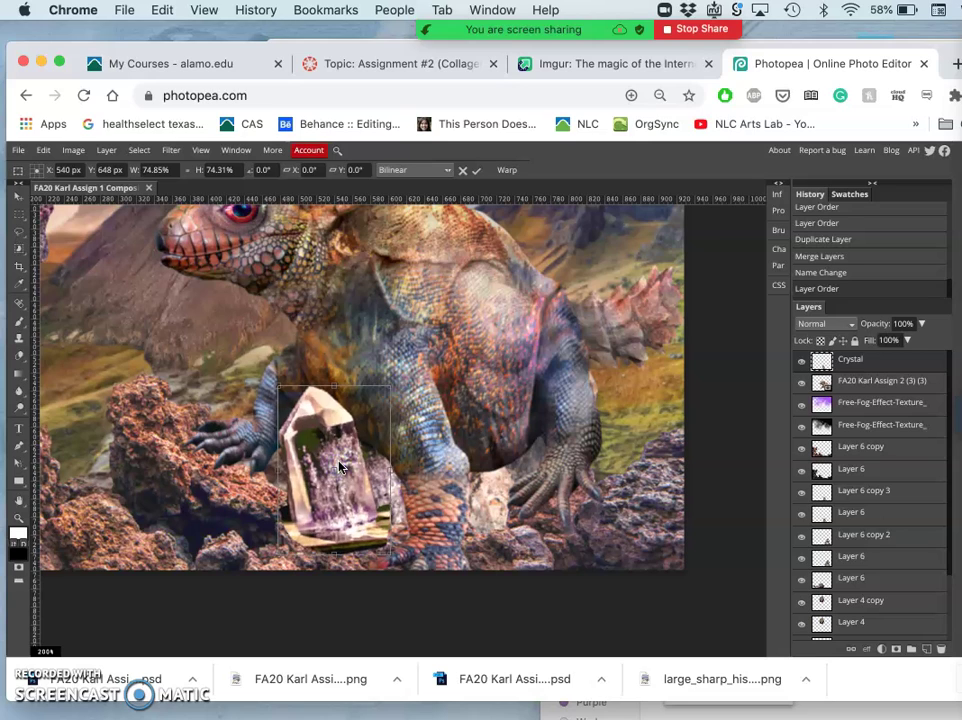
double_click(340, 460)
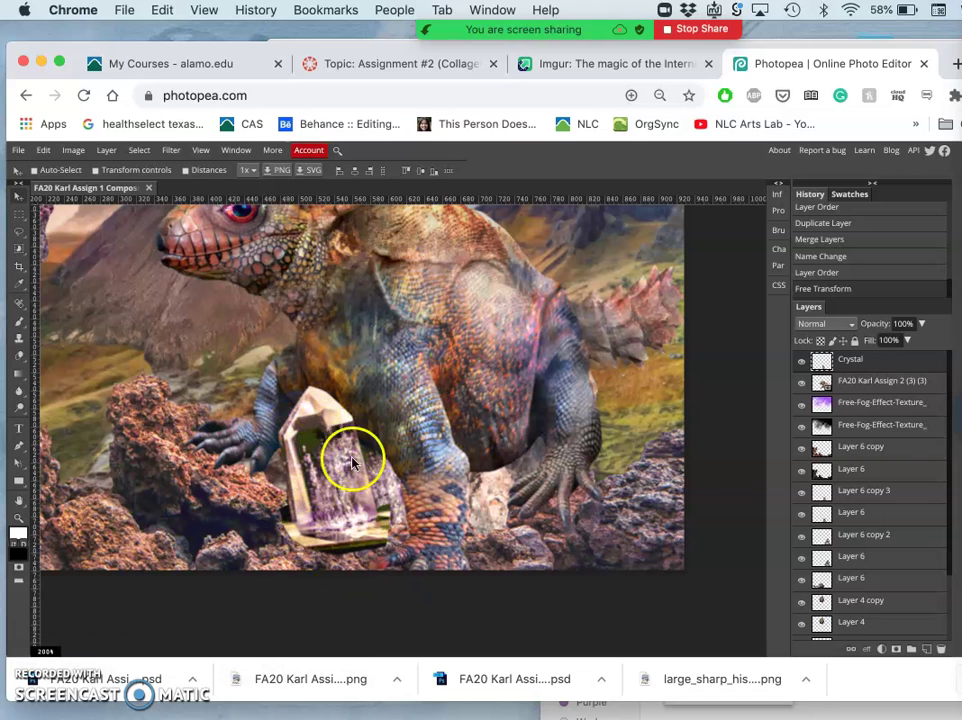
click(802, 362)
click(802, 362)
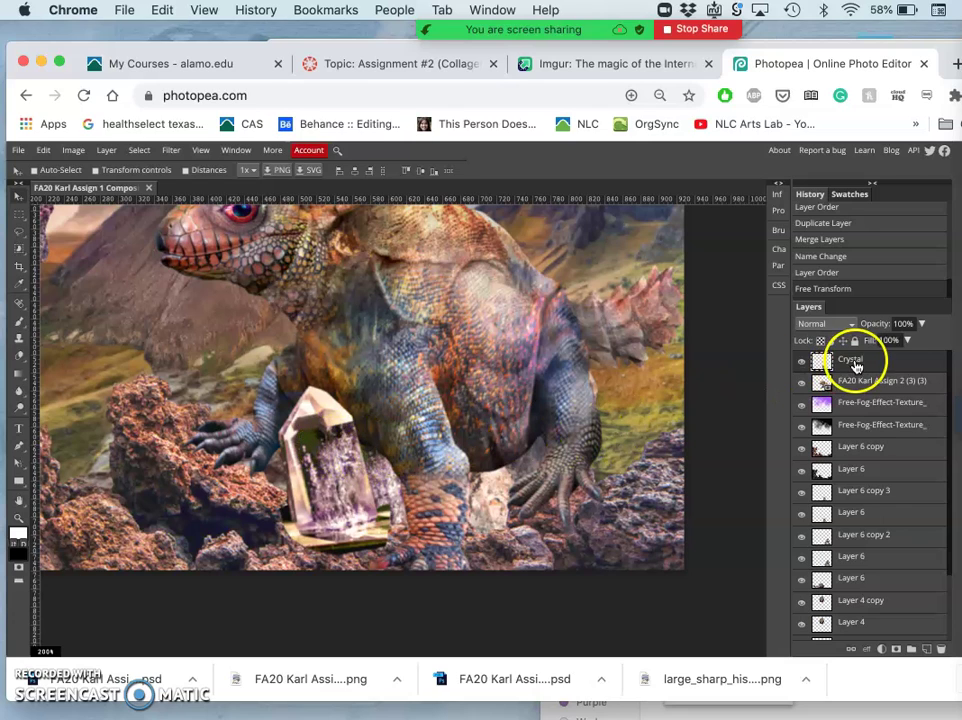
click(72, 150)
mouse_move(87, 171)
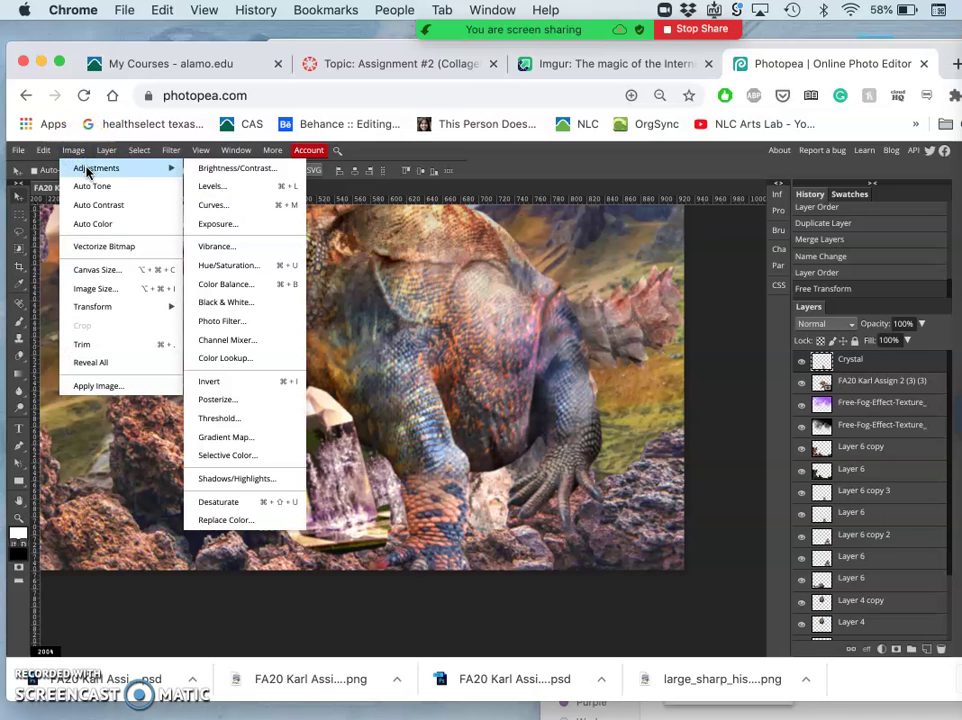
click(209, 191)
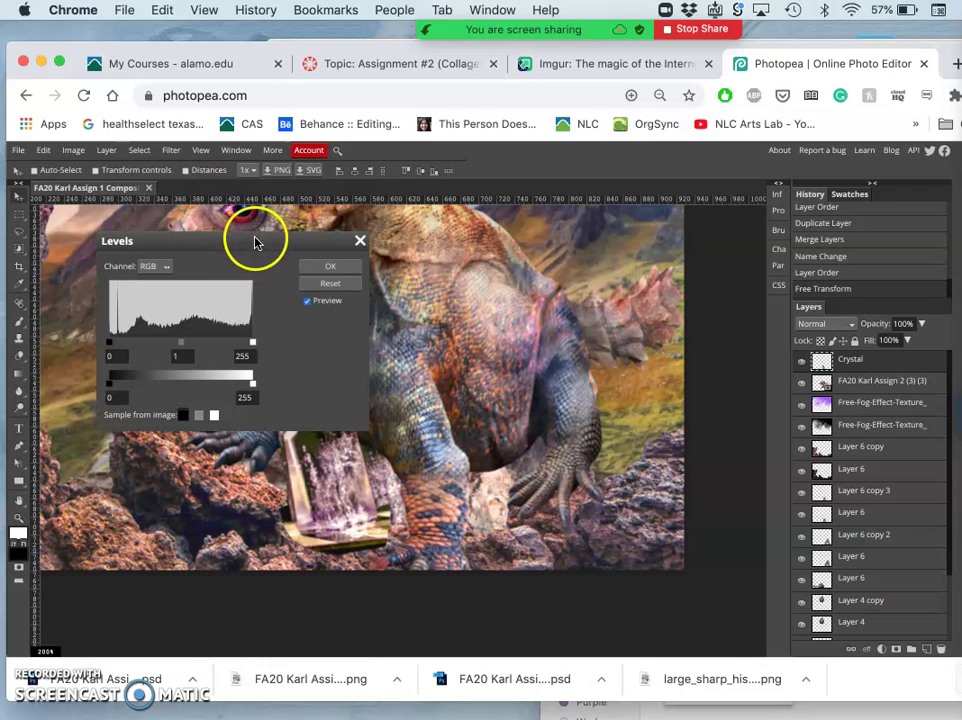
drag(258, 240, 626, 270)
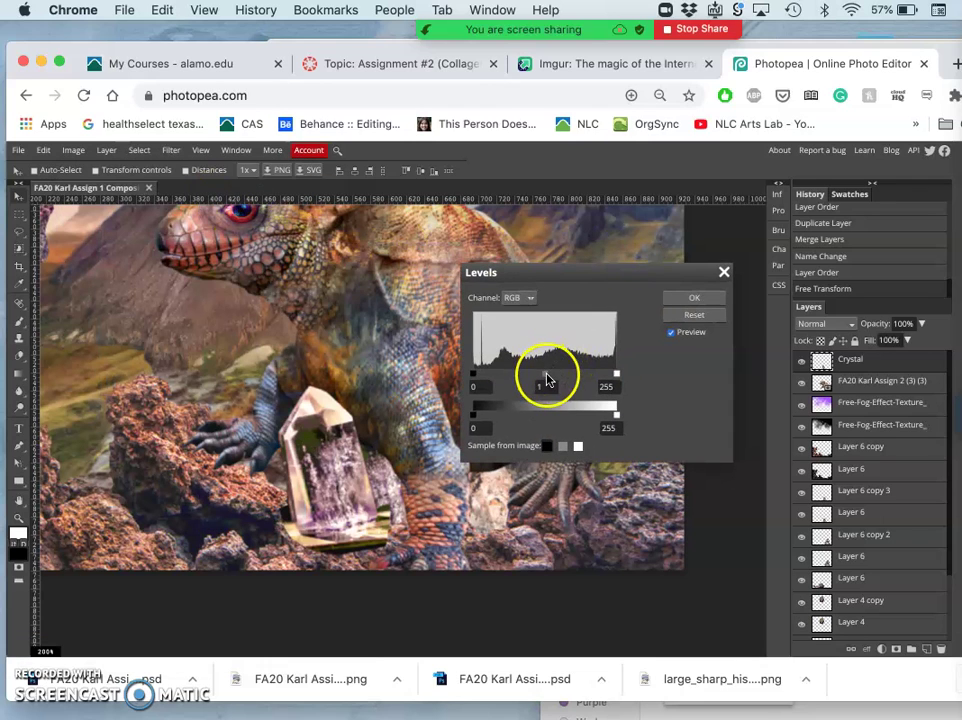
mouse_move(538, 378)
mouse_down()
mouse_move(559, 376)
mouse_move(545, 378)
mouse_up()
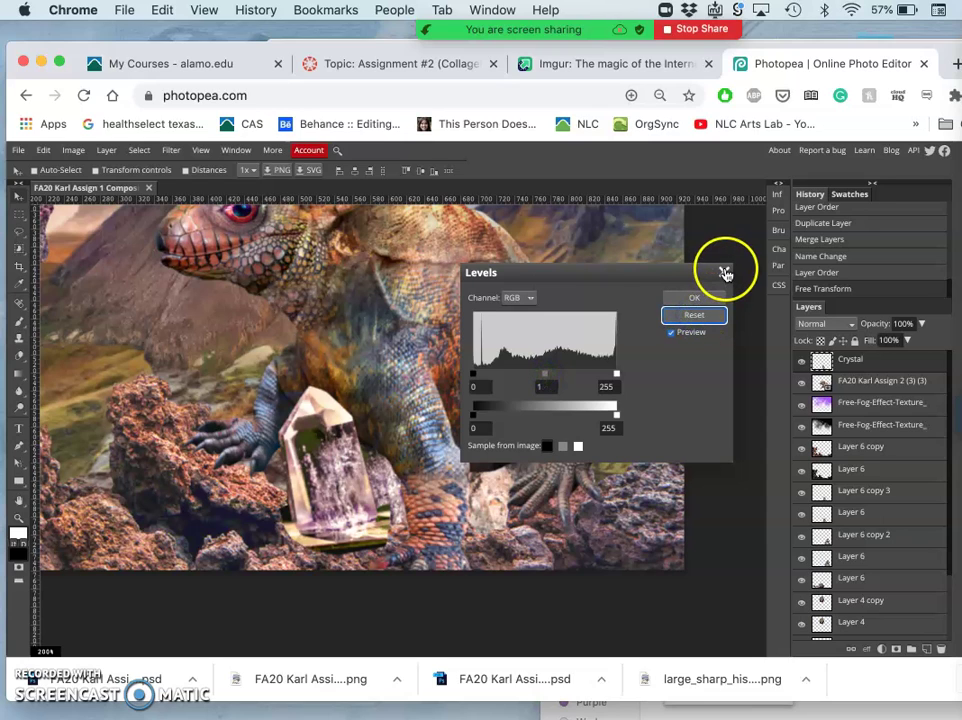
Step: Cancel Levels and, in Color Balance, add blue to the crystal's shadows
click(724, 272)
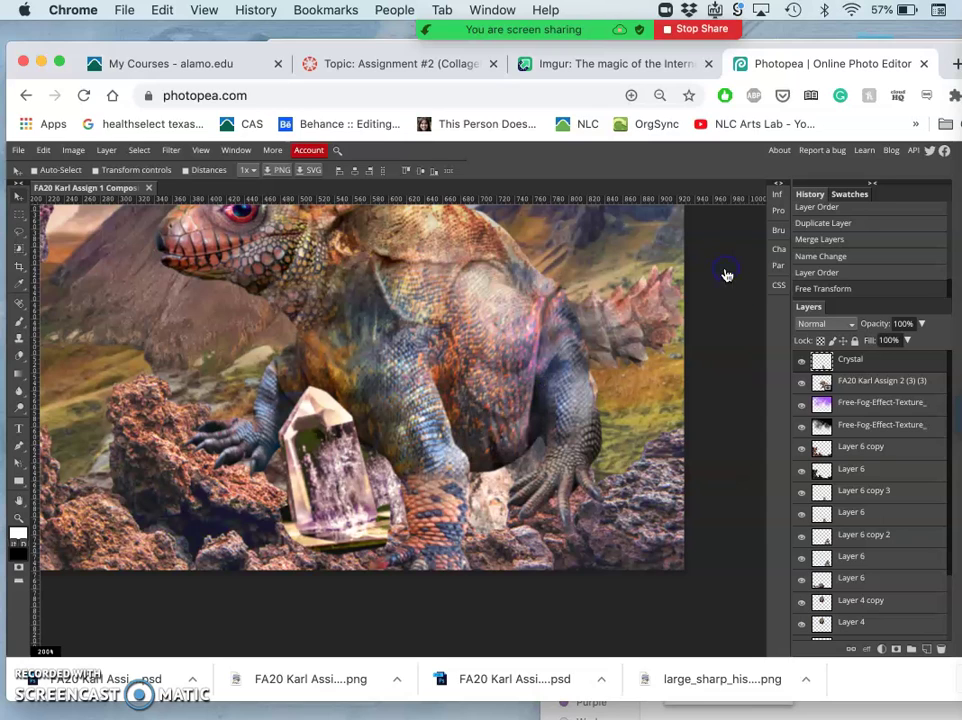
click(75, 150)
mouse_move(88, 170)
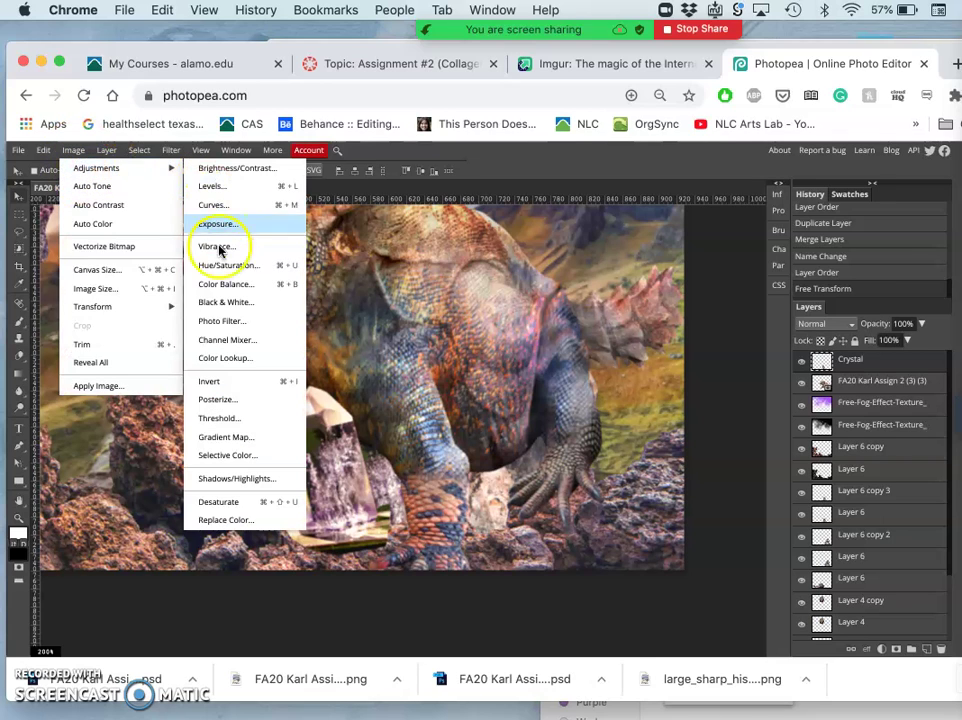
click(228, 286)
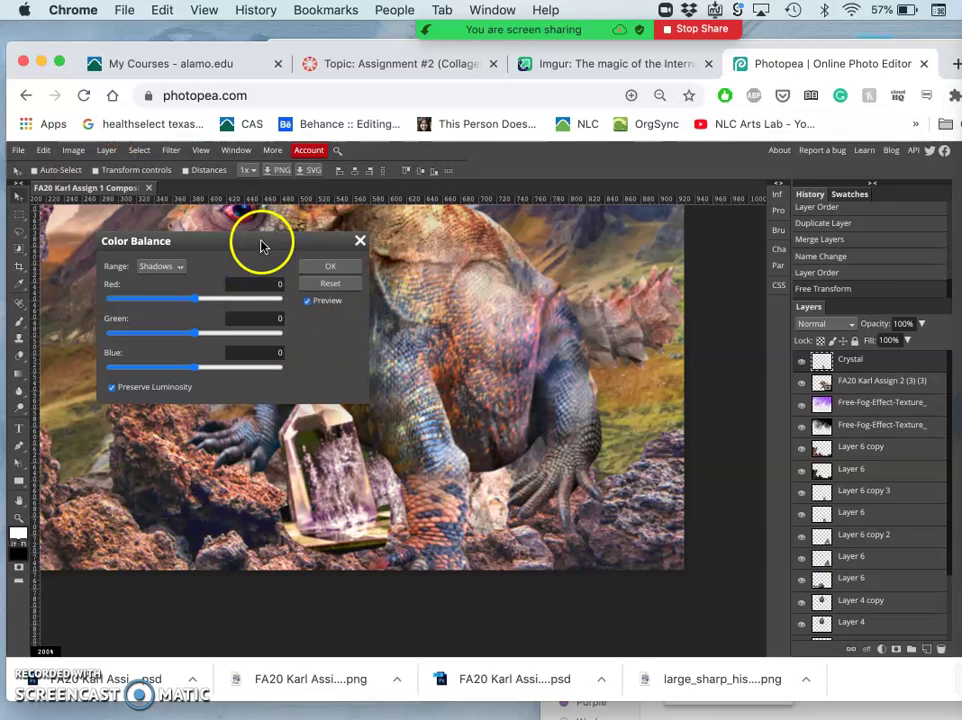
drag(262, 240, 585, 258)
mouse_move(524, 384)
mouse_down()
mouse_move(558, 386)
mouse_move(543, 388)
mouse_up()
Step: Set the midtones to blue 21, pushed toward green and slightly away from red
click(511, 290)
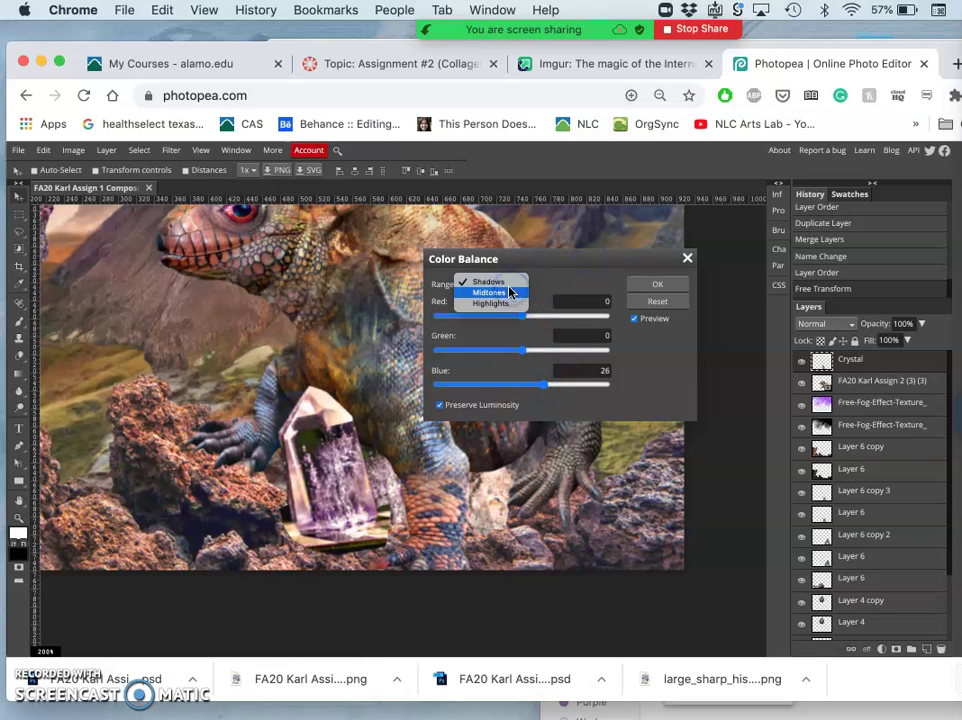
click(503, 292)
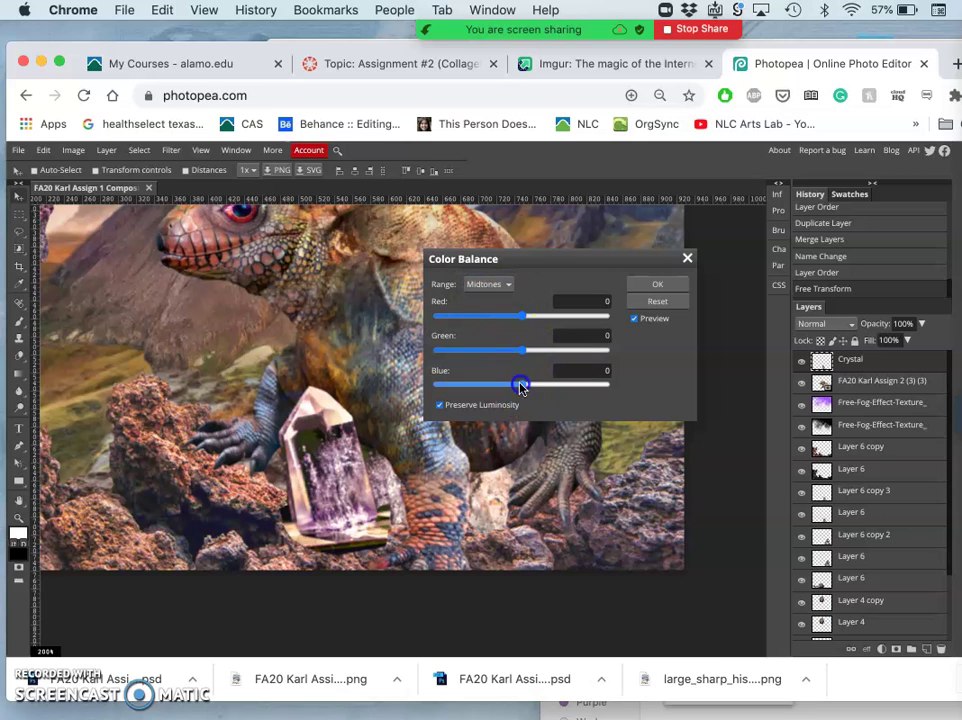
drag(540, 388, 530, 365)
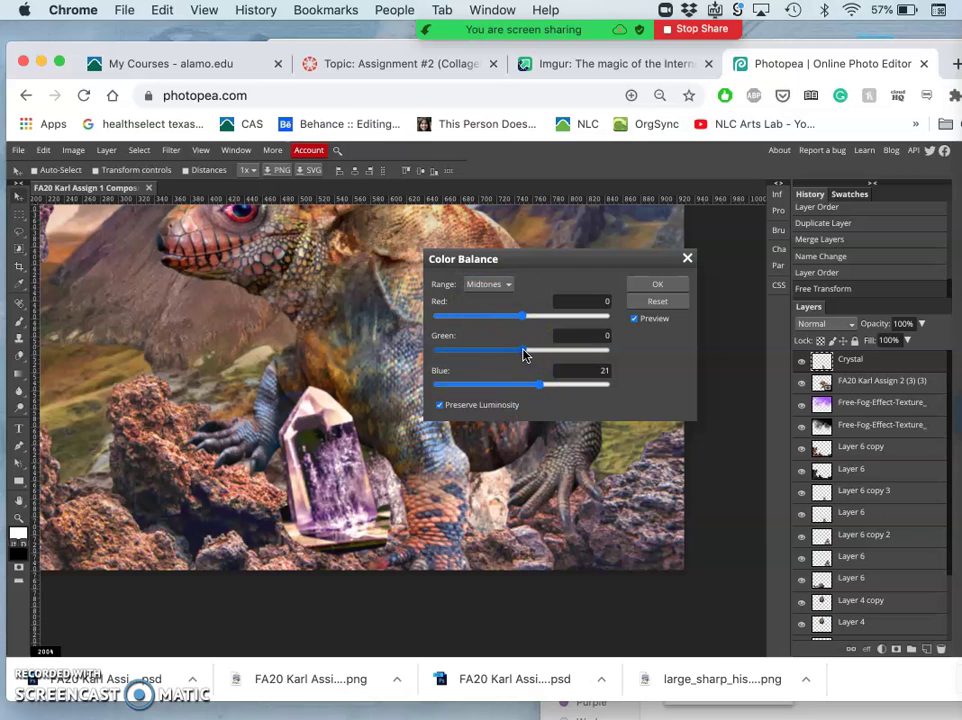
click(545, 353)
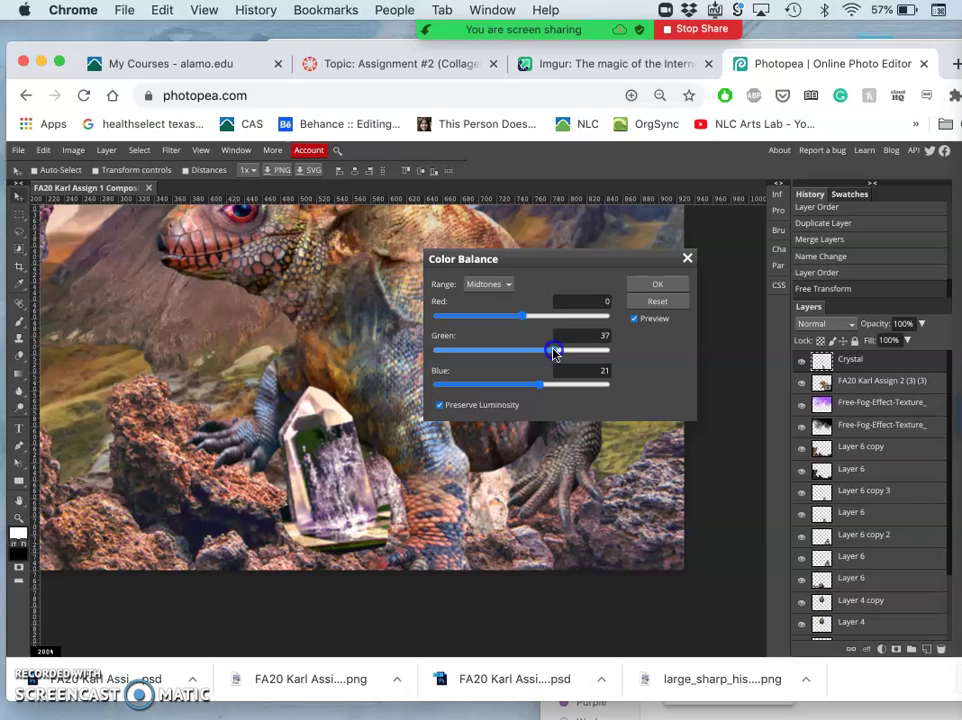
drag(522, 318, 510, 320)
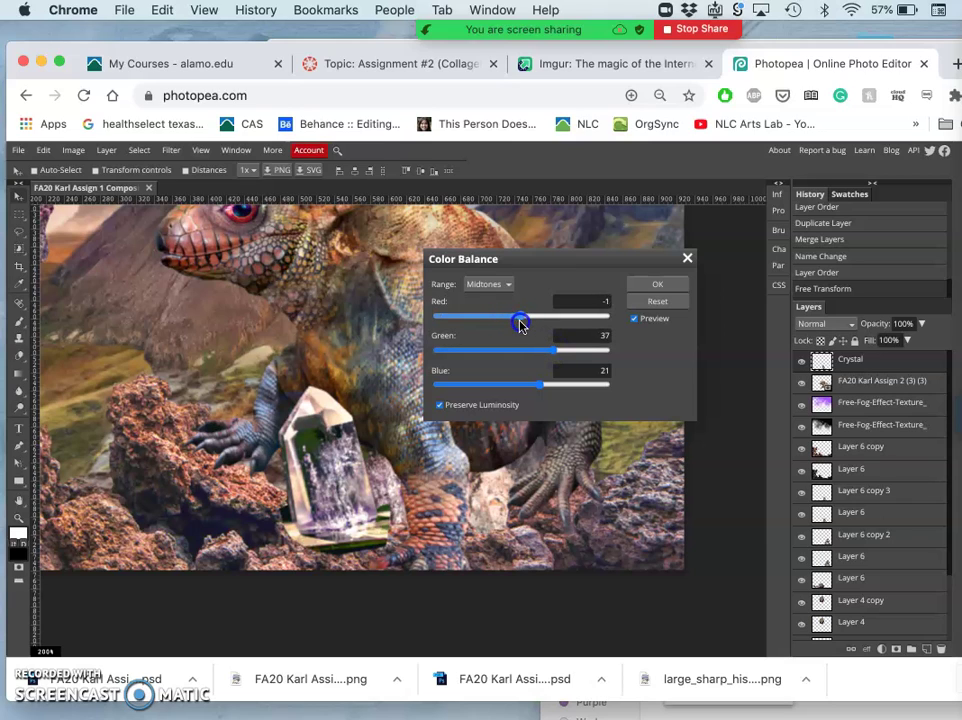
Step: Reduce red, blue and green in the highlights and apply the colour balance
click(507, 284)
click(492, 292)
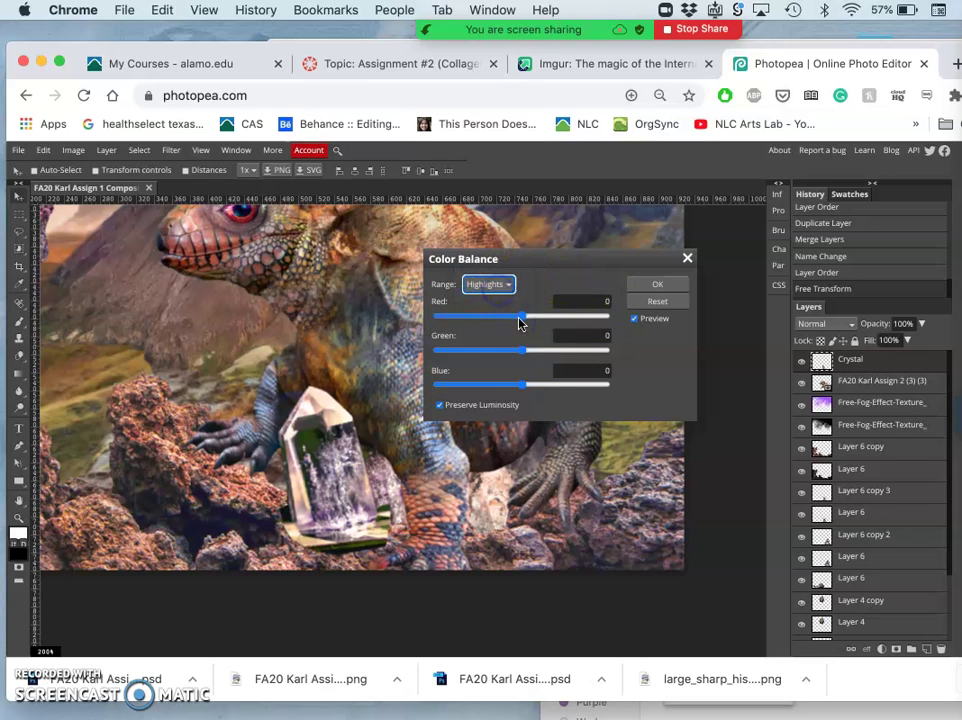
drag(525, 351, 509, 320)
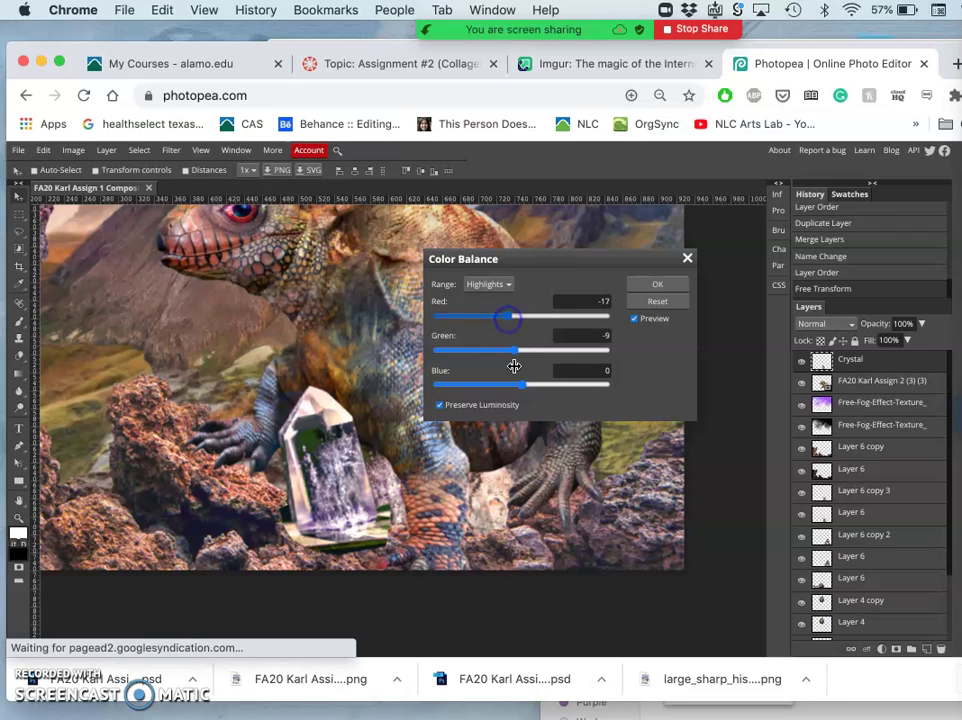
drag(519, 391, 535, 391)
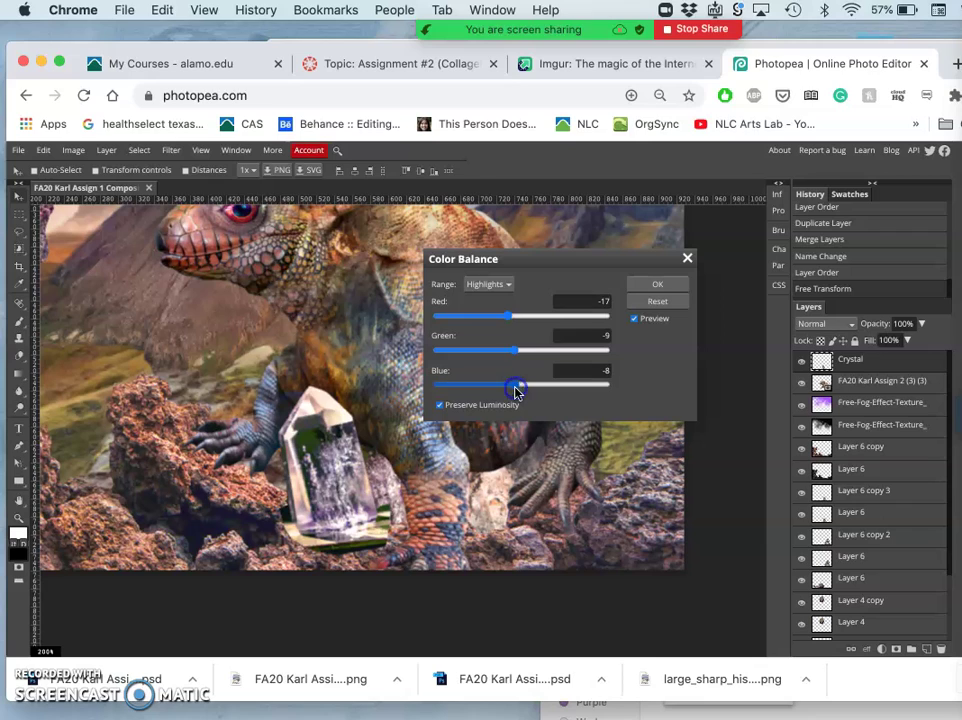
drag(517, 348, 517, 348)
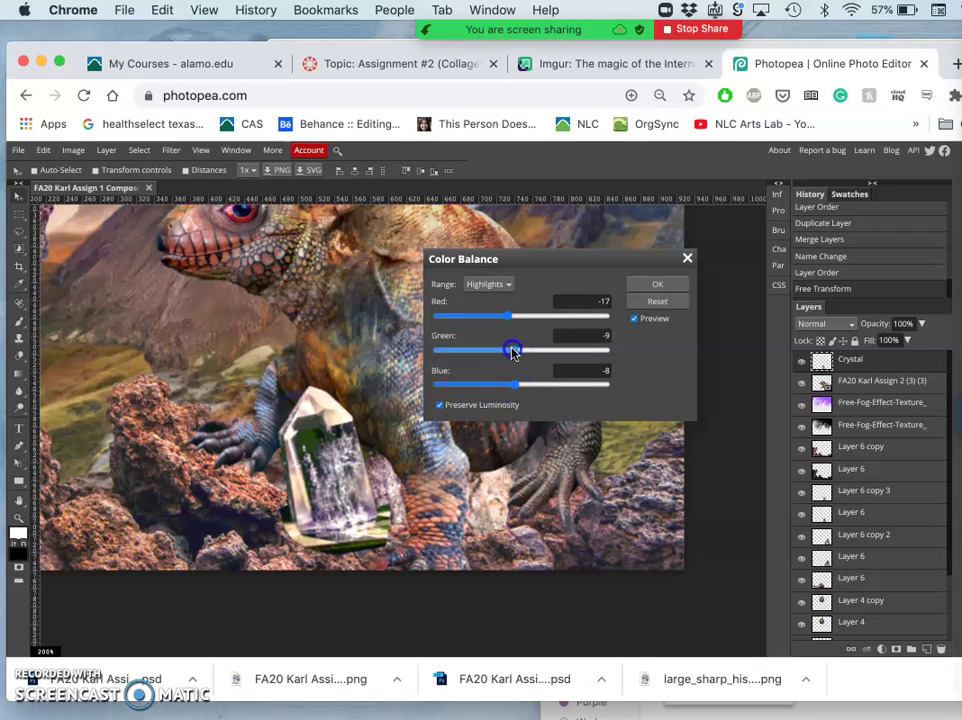
click(657, 284)
mouse_move(368, 420)
mouse_down()
mouse_move(365, 436)
mouse_move(408, 425)
mouse_move(297, 397)
mouse_move(374, 436)
mouse_move(400, 413)
mouse_move(393, 378)
mouse_move(375, 400)
mouse_move(391, 399)
mouse_move(396, 411)
mouse_move(365, 393)
mouse_move(382, 404)
mouse_up()
Step: Free-transform the crystal to straighten it and nudge it right and down
key(ctrl+t)
drag(339, 468, 358, 477)
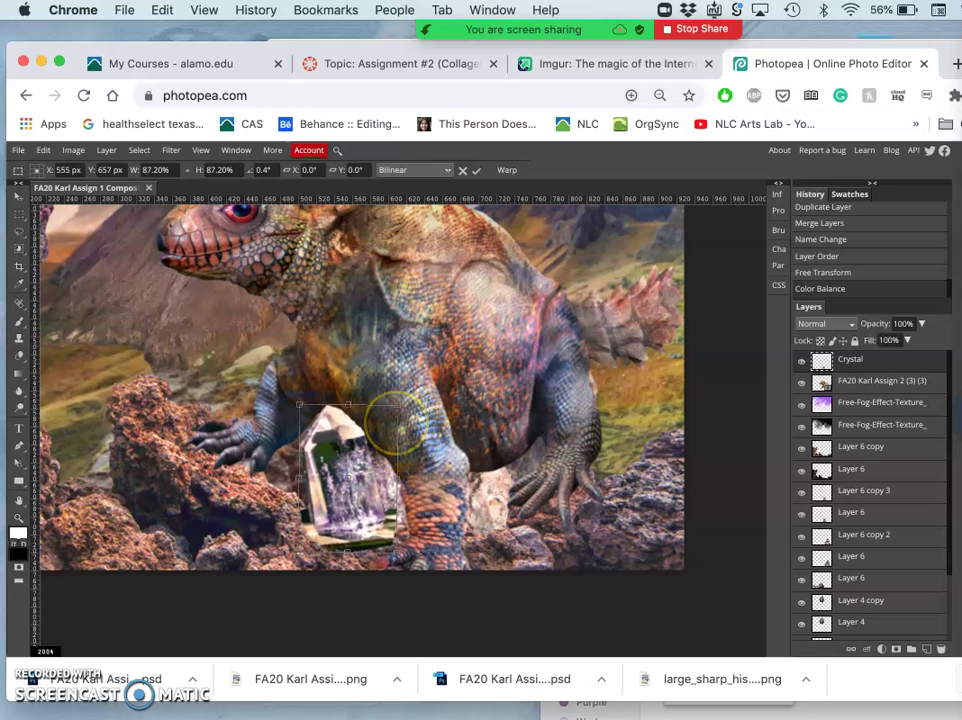
key(Return)
drag(354, 425, 353, 450)
Step: Undo the crystal's last resize and move it about 40 px right
scroll(353, 452, up, 3)
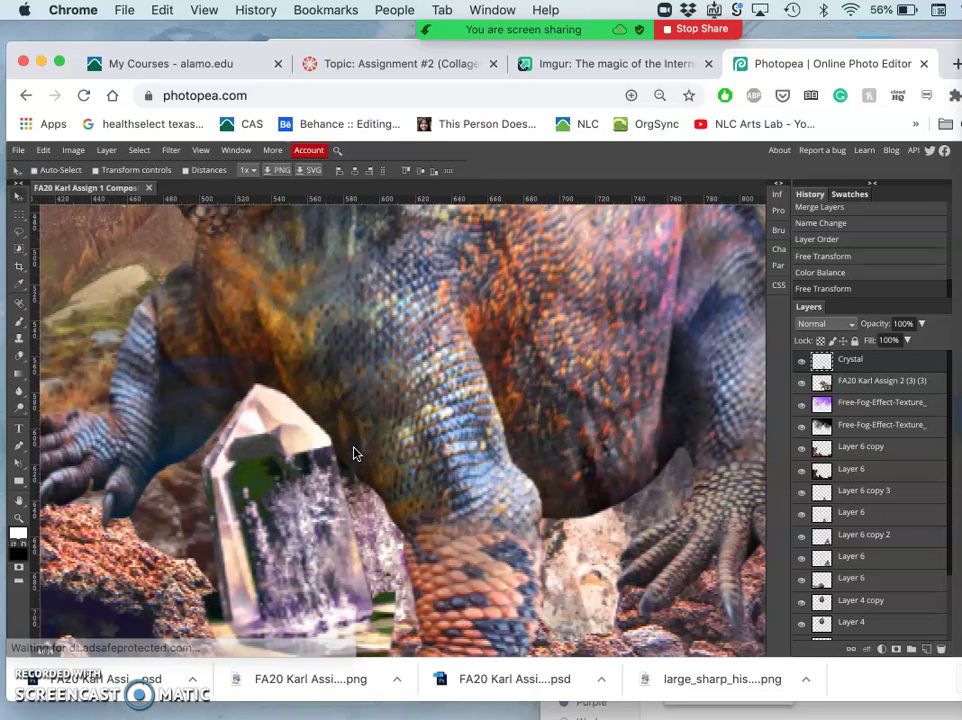
scroll(353, 452, up, 2)
click(322, 446)
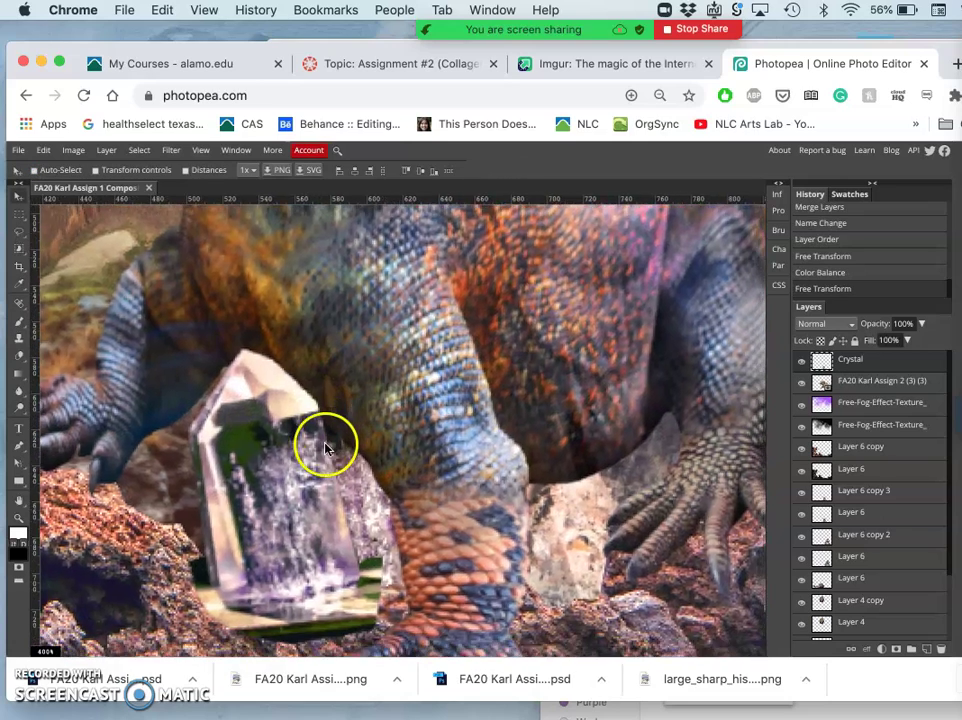
key(ctrl+z)
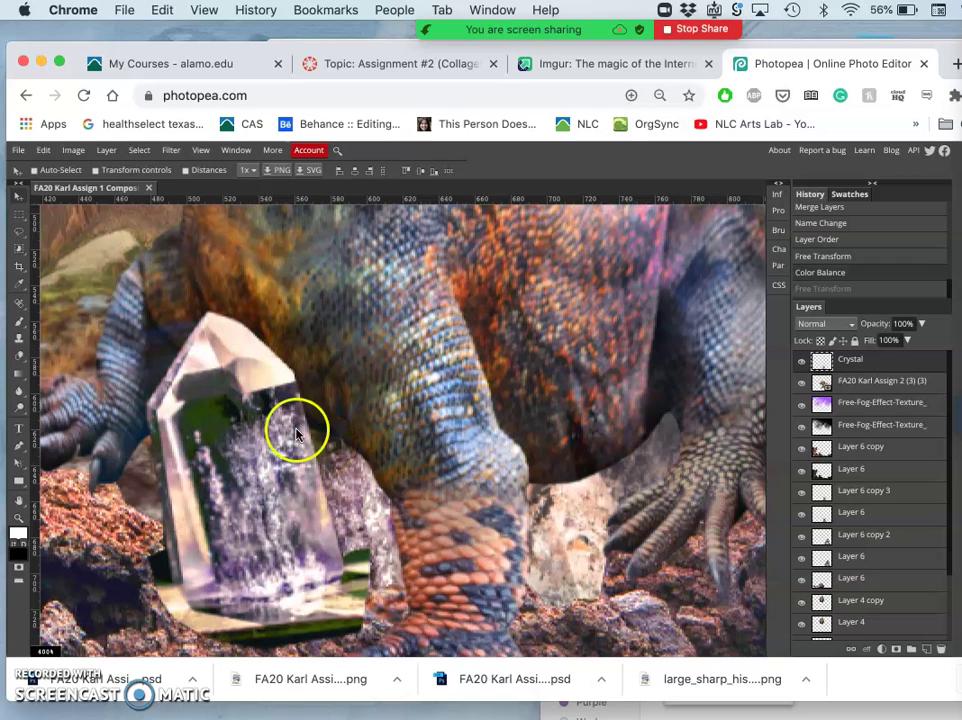
drag(250, 412, 339, 440)
scroll(283, 411, down, 2)
Step: Turn off Auto-Select, hide the Crystal layer, and make Layer 6 copy the active layer
click(35, 170)
click(28, 238)
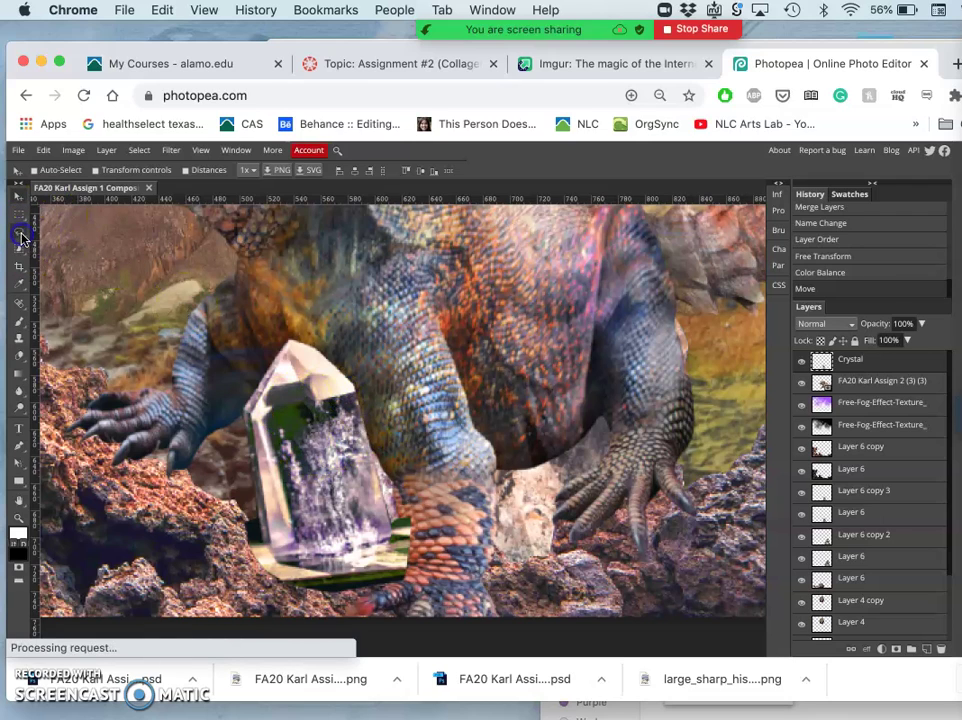
click(801, 361)
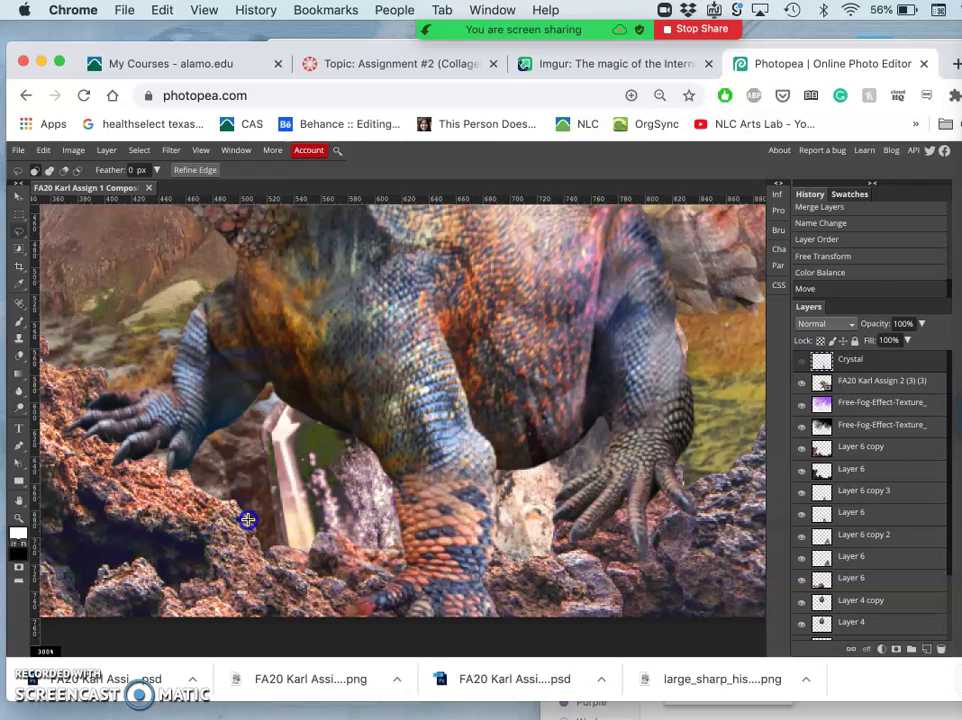
drag(262, 560, 279, 569)
click(264, 549)
click(257, 546)
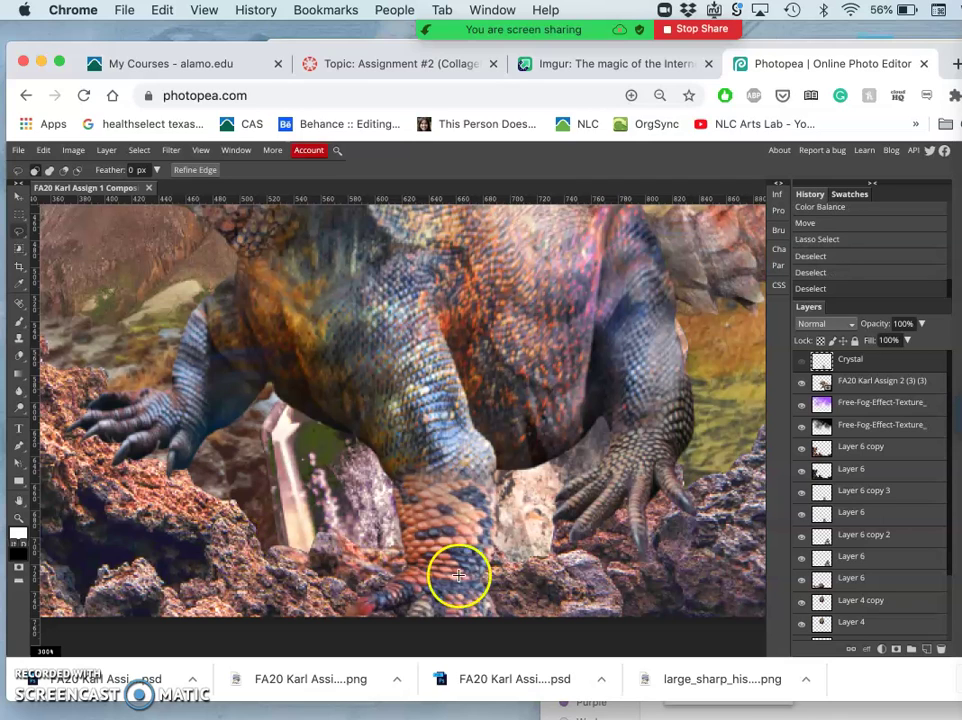
click(803, 450)
click(803, 450)
click(827, 447)
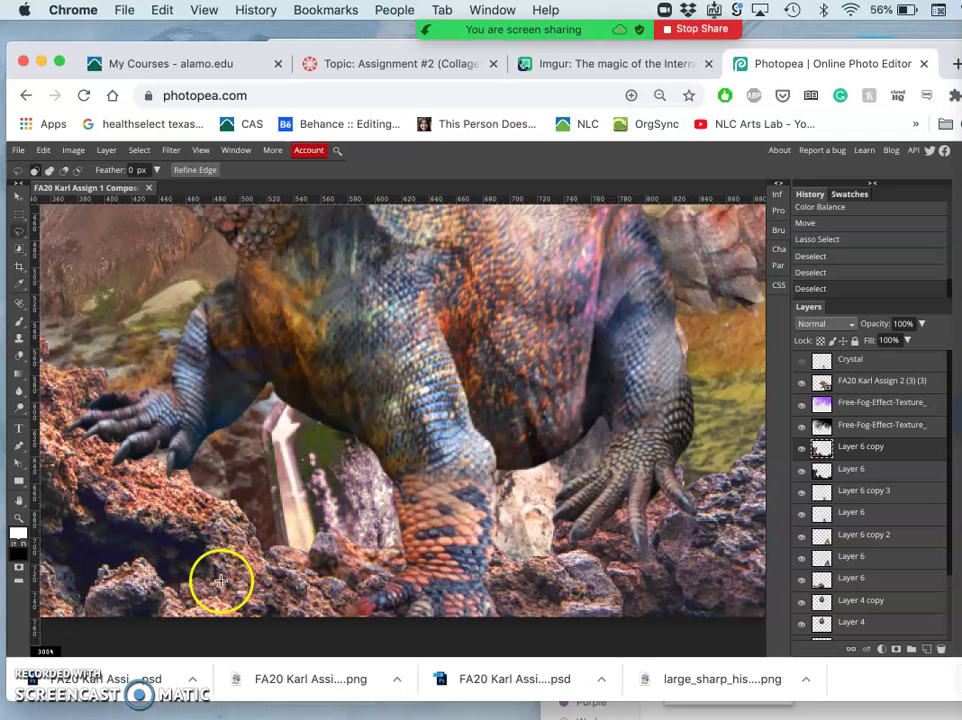
Step: Magic Wand the foreground rocks and invert the selection
click(19, 250)
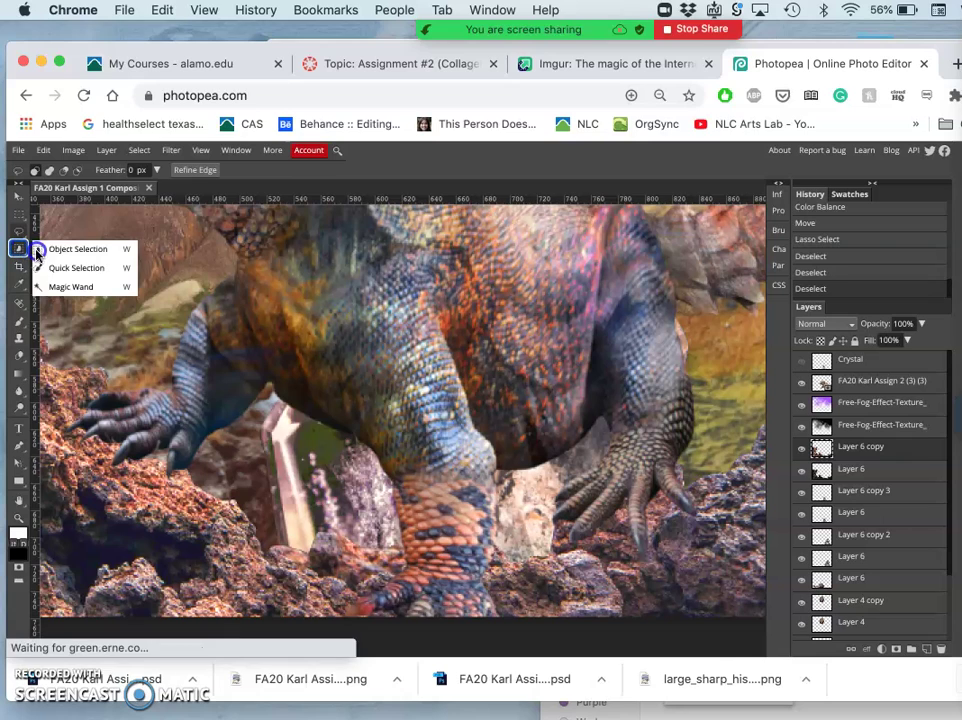
click(62, 286)
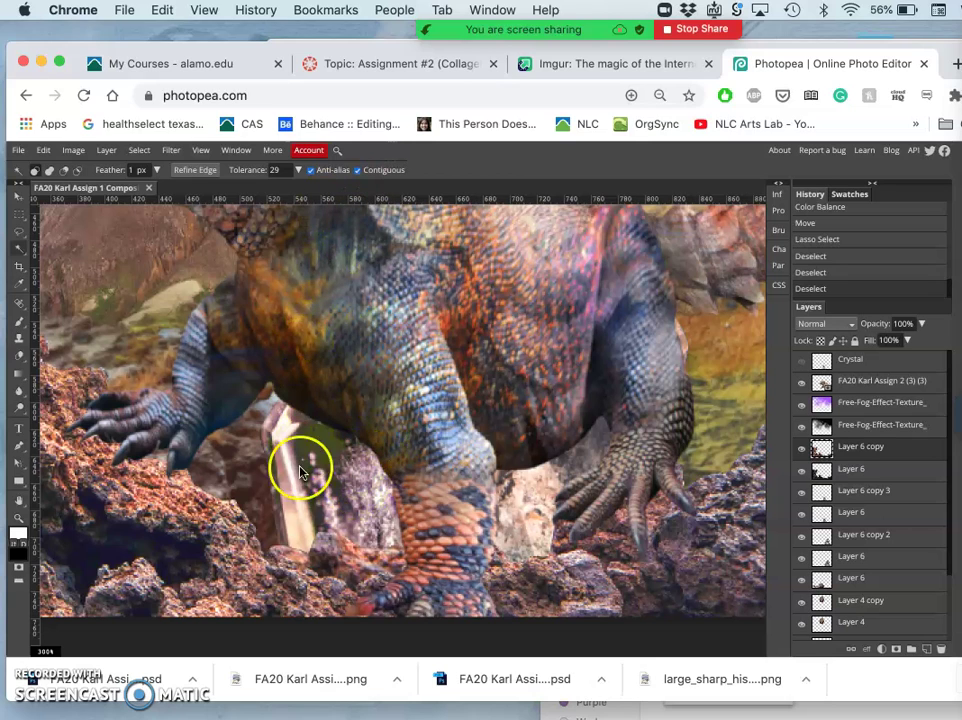
click(290, 513)
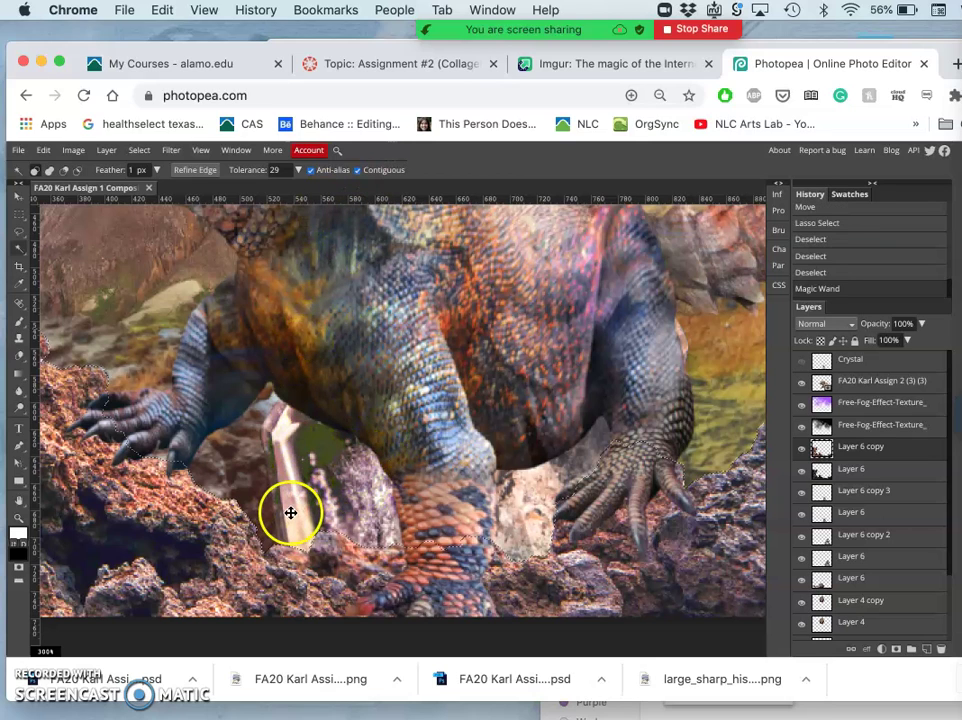
click(145, 155)
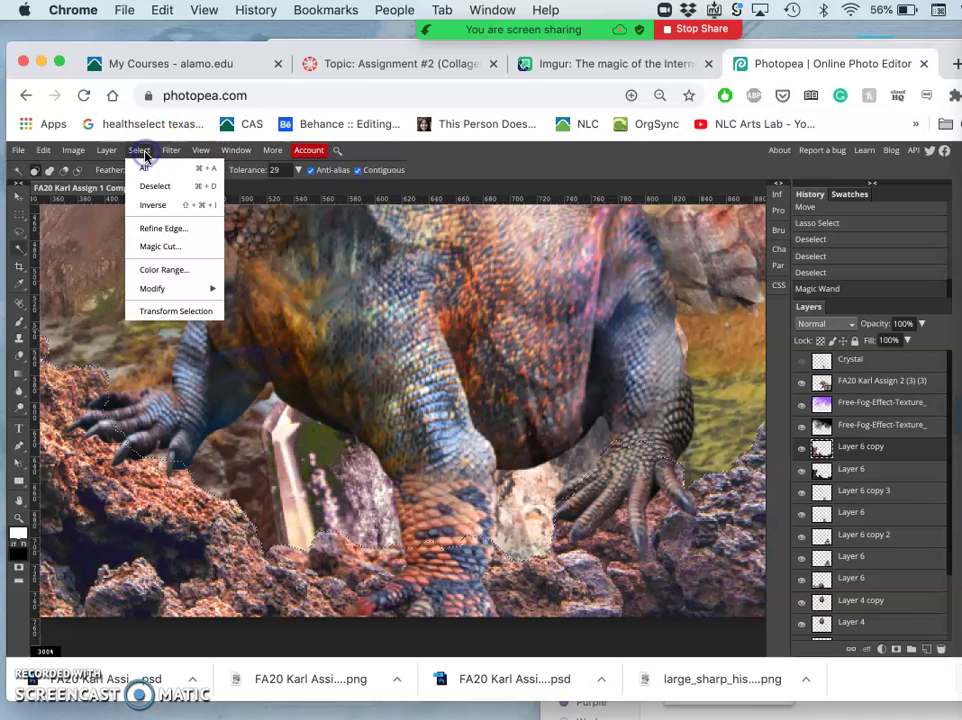
click(150, 209)
mouse_move(290, 522)
mouse_down()
mouse_move(286, 558)
mouse_move(349, 527)
mouse_move(377, 562)
mouse_move(280, 588)
mouse_move(290, 556)
mouse_move(371, 603)
mouse_move(147, 501)
mouse_up()
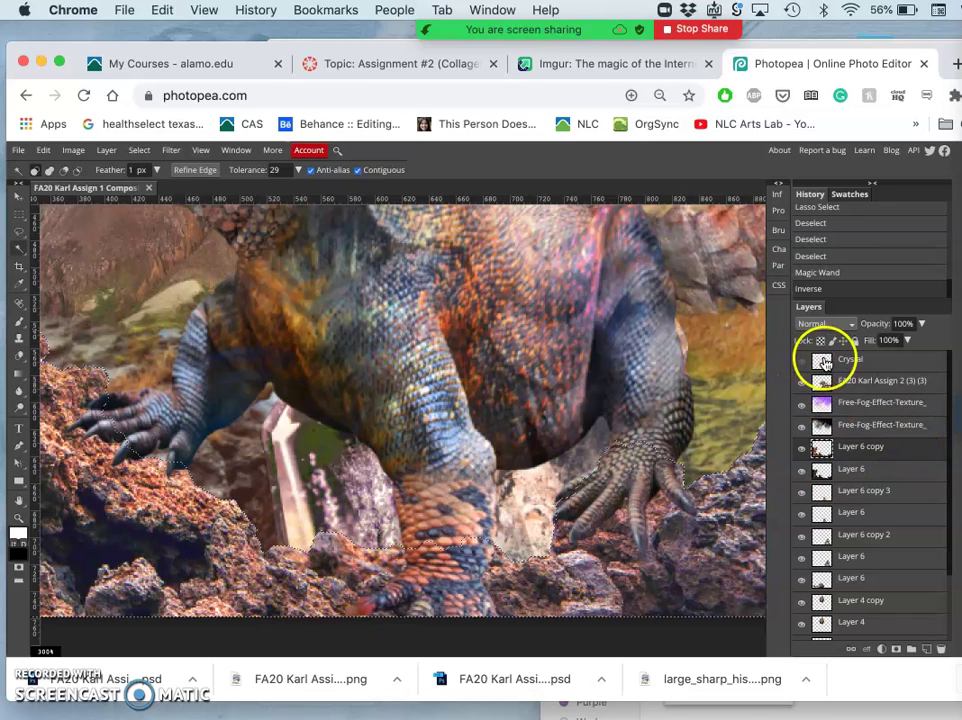
Step: Show the Crystal layer and delete its pixels inside the inverted rock selection
click(801, 362)
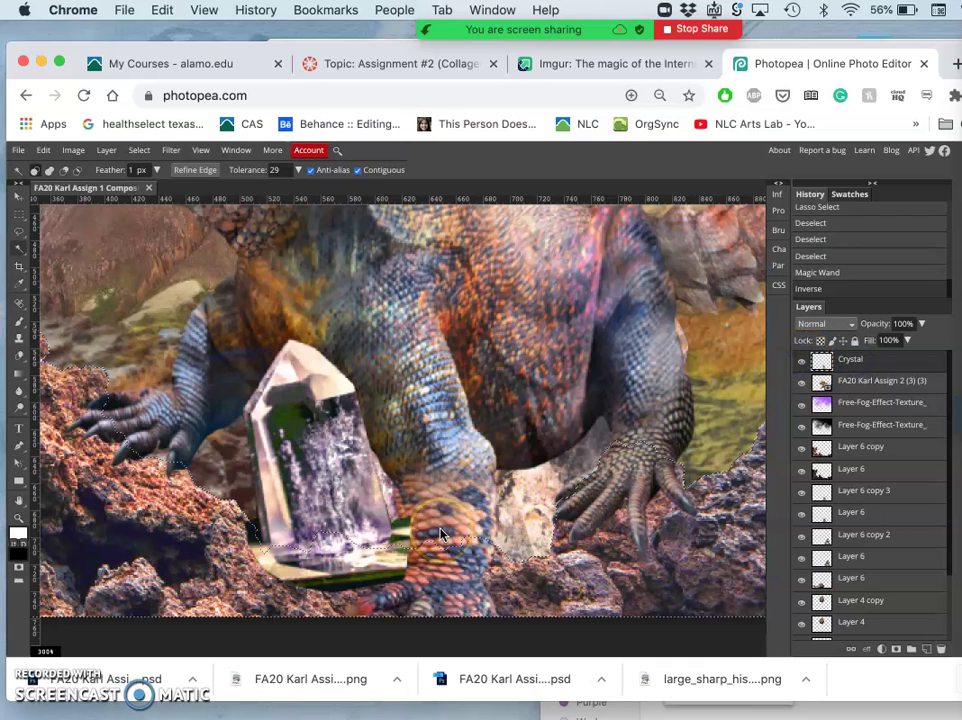
key(Delete)
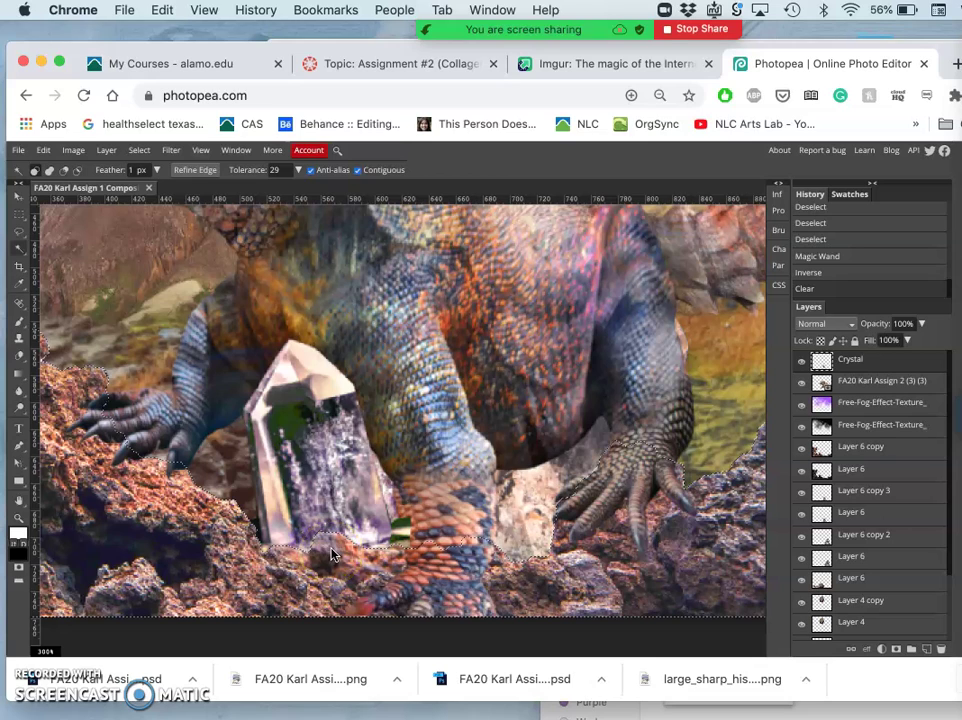
click(18, 231)
click(521, 585)
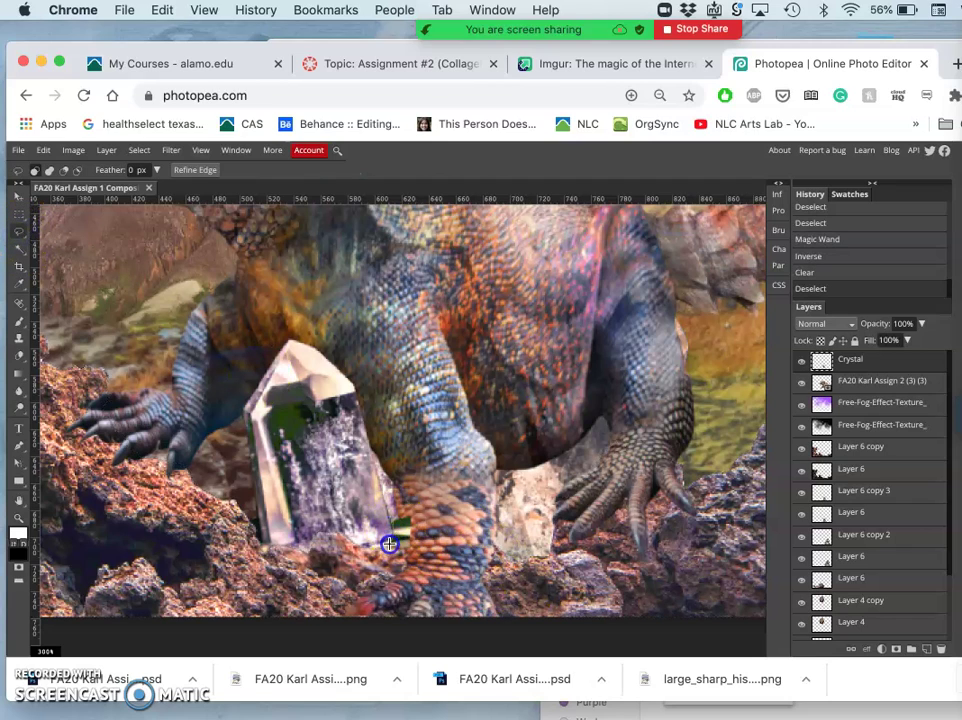
Step: Lasso the slivers along the crystal's lower edge and delete them
drag(408, 505, 407, 504)
key(Delete)
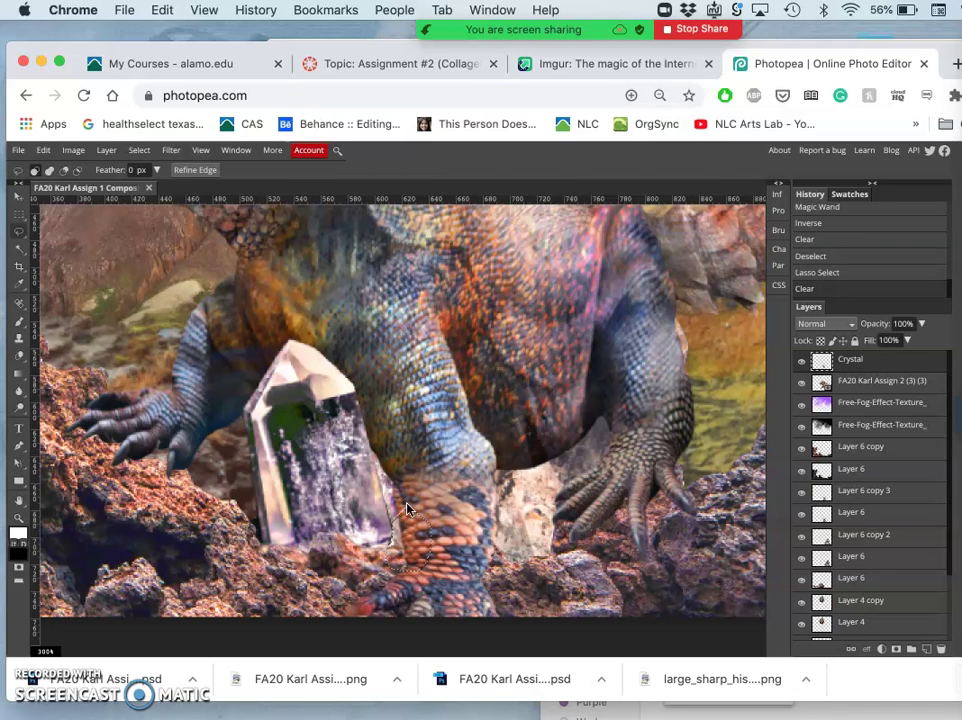
scroll(407, 509, up, 3)
scroll(365, 472, down, 1)
scroll(365, 472, up, 4)
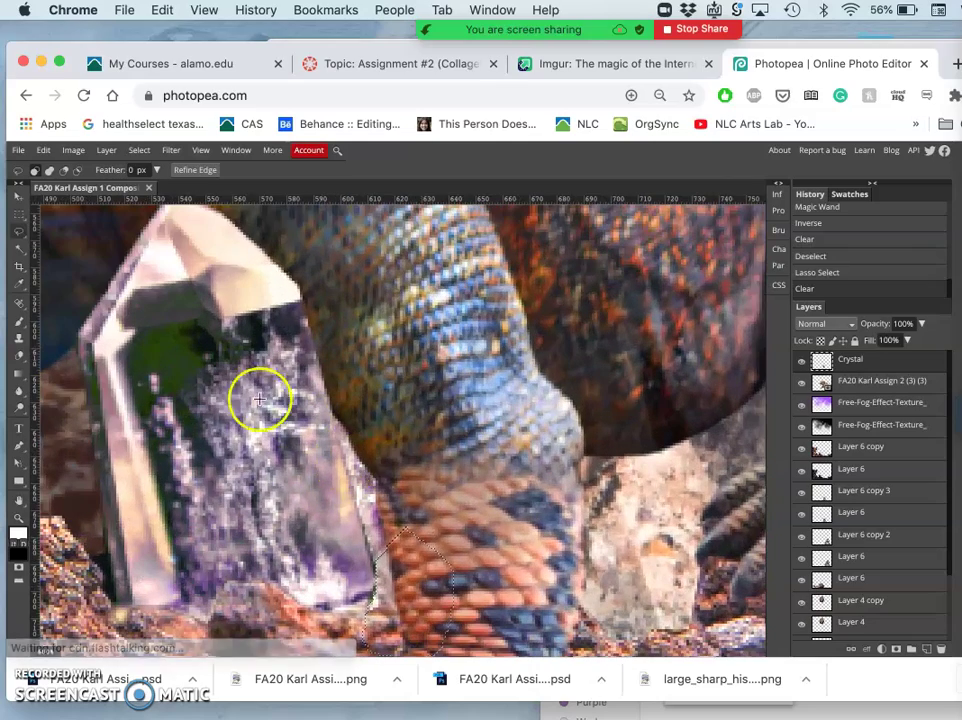
scroll(238, 436, down, 2)
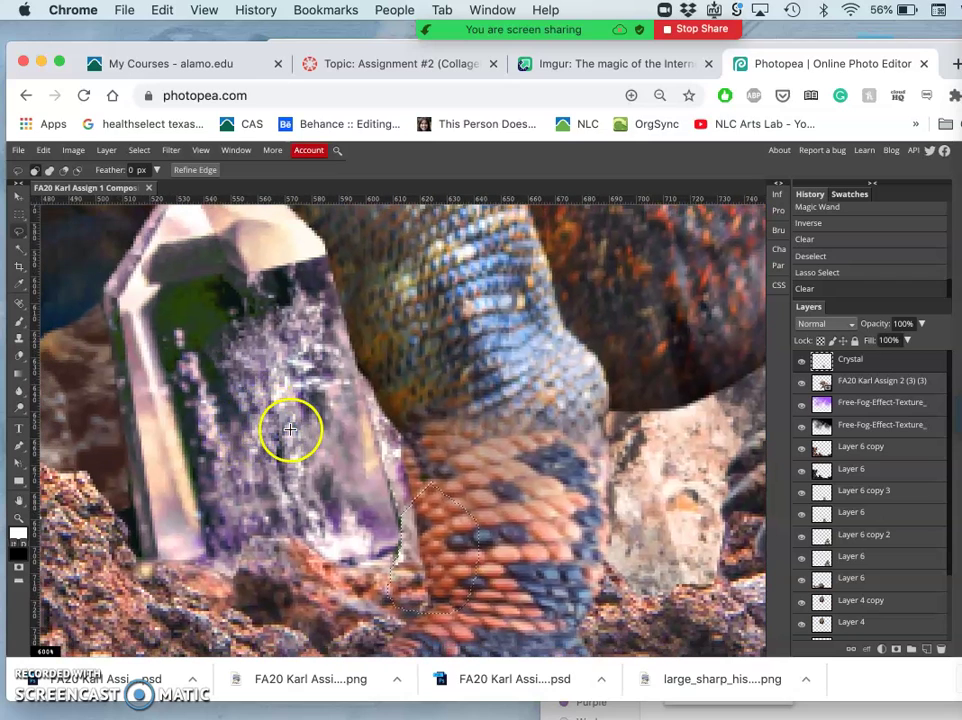
click(361, 427)
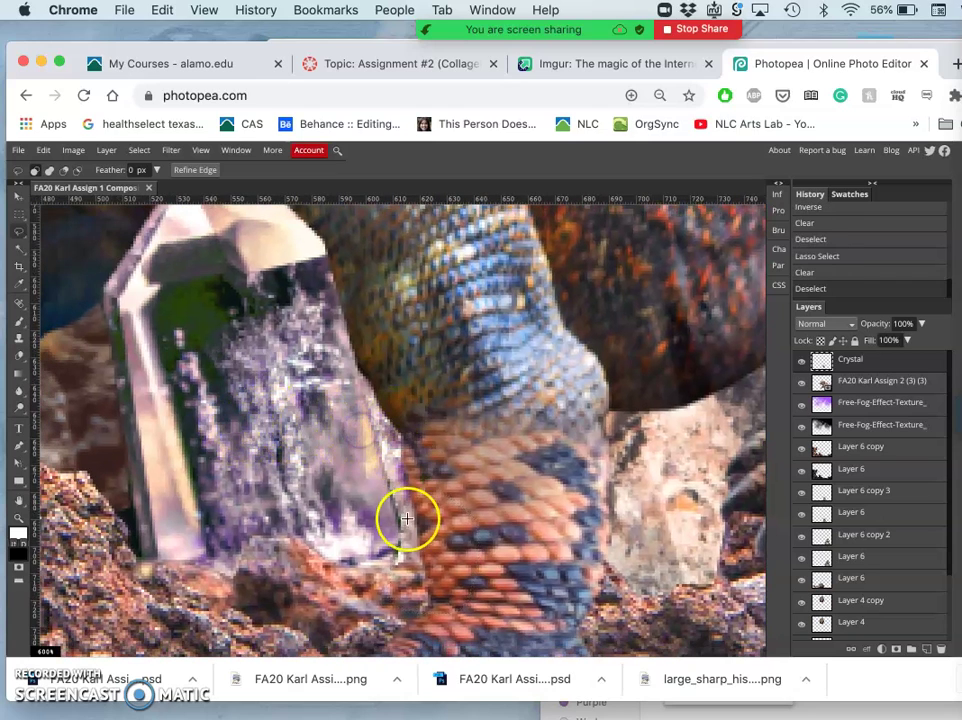
click(19, 233)
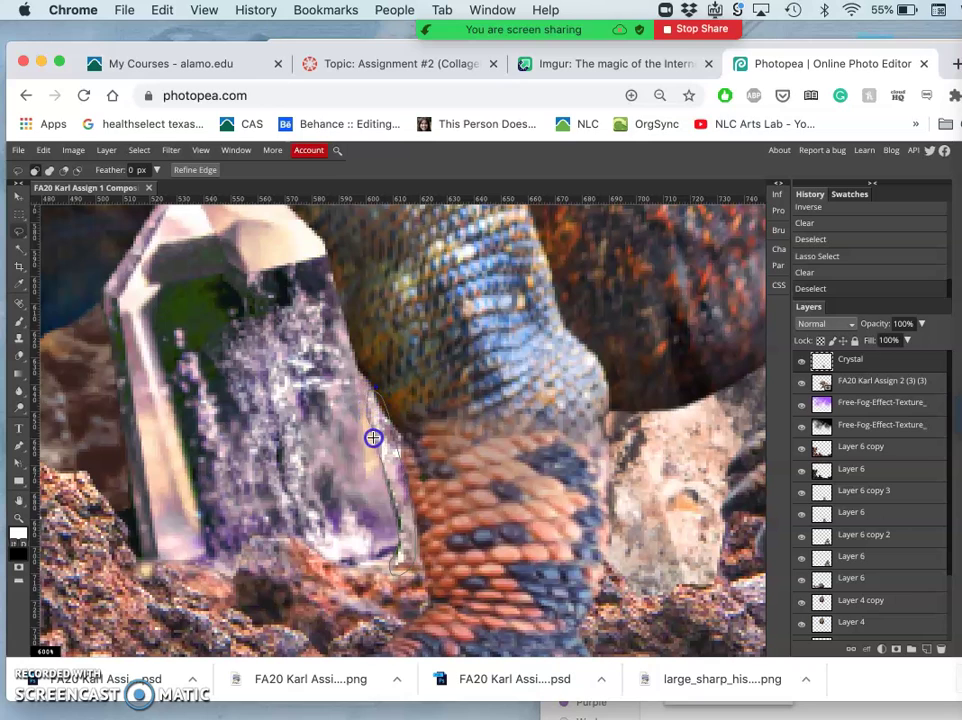
key(Escape)
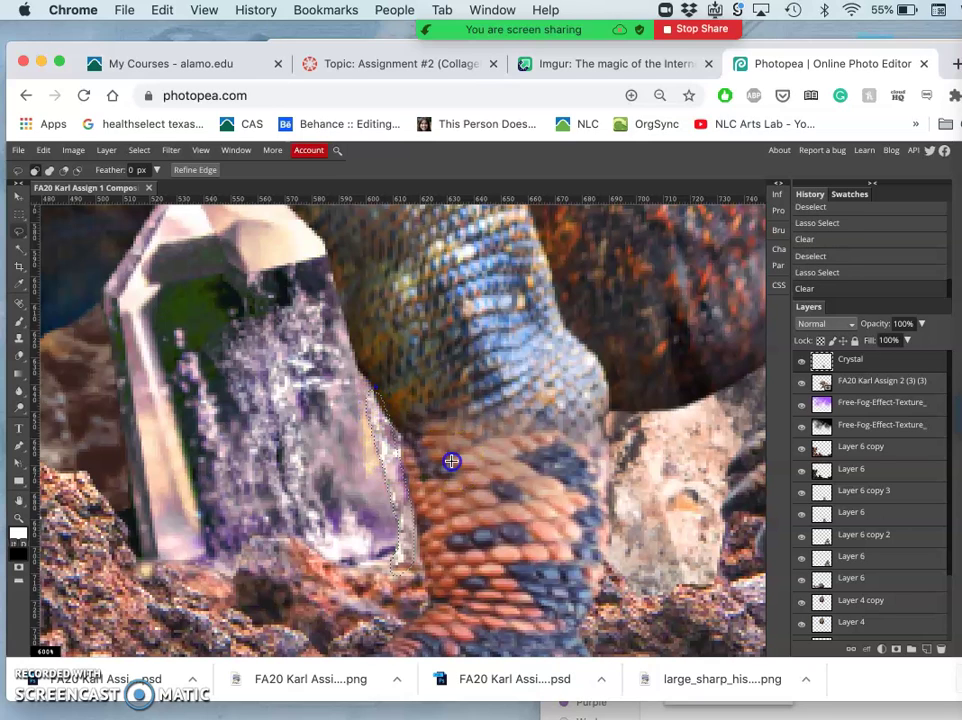
scroll(338, 345, down, 5)
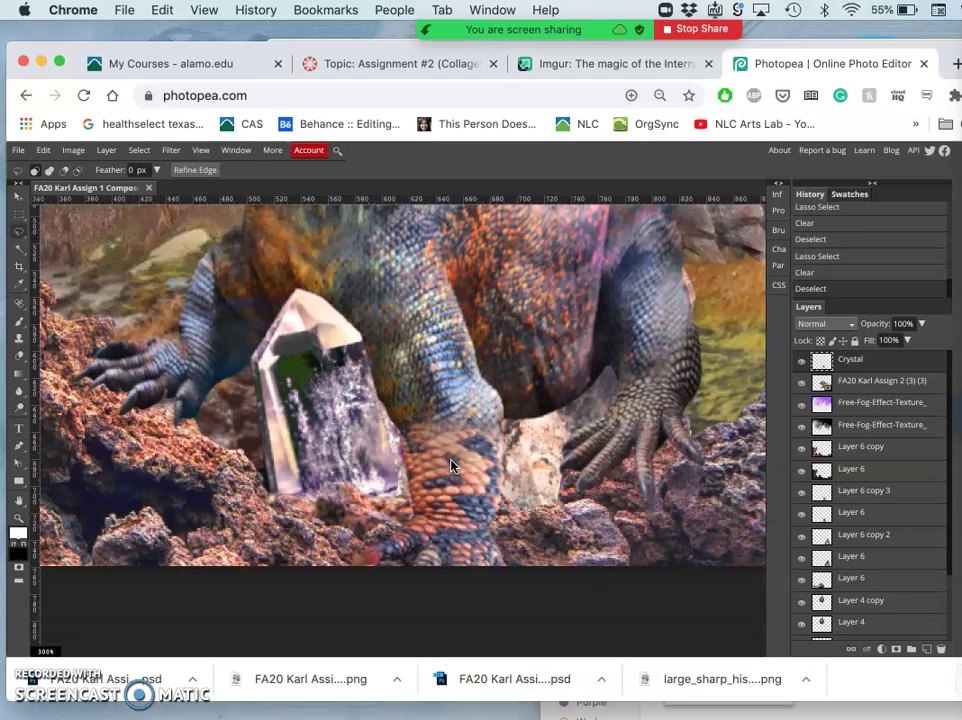
Step: Apply Smart Sharpen to the Crystal layer with Amount 60% and Radius 1.6 px
click(354, 138)
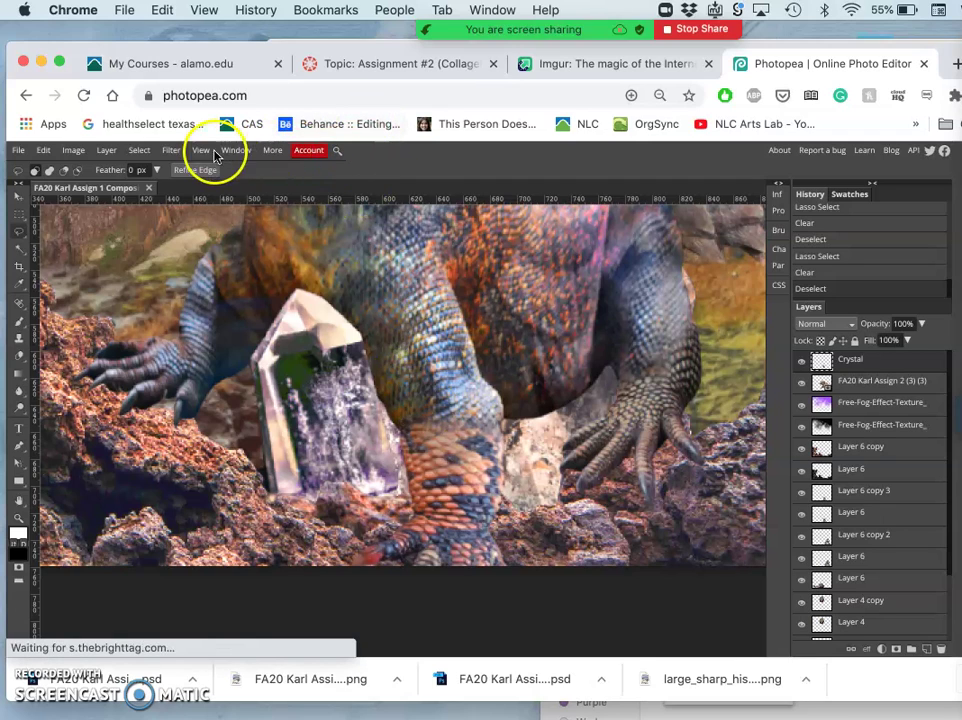
click(173, 151)
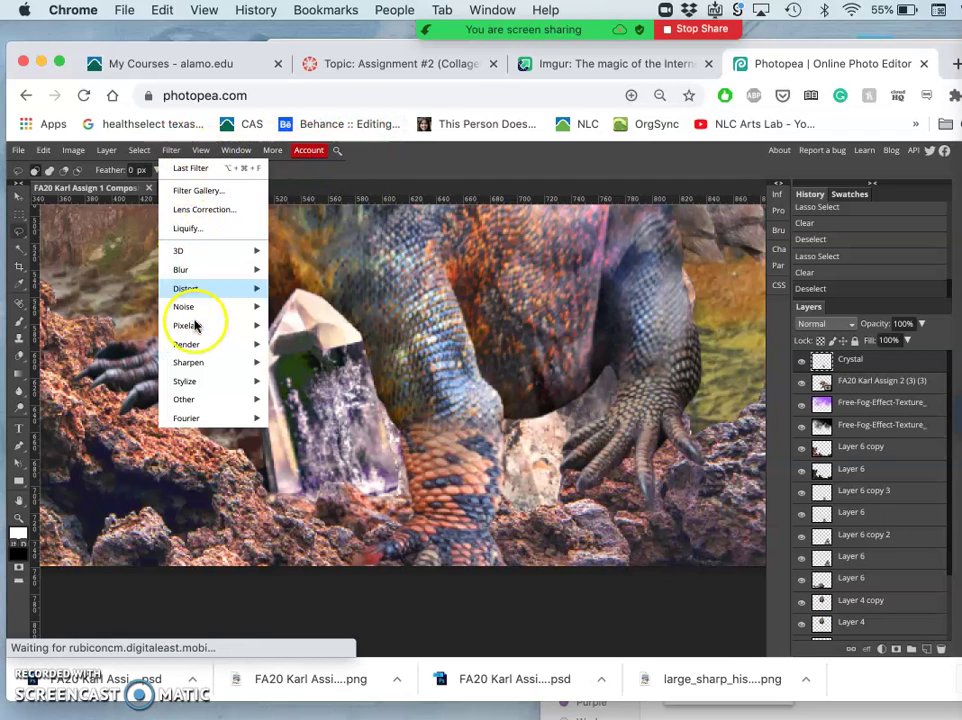
mouse_move(225, 369)
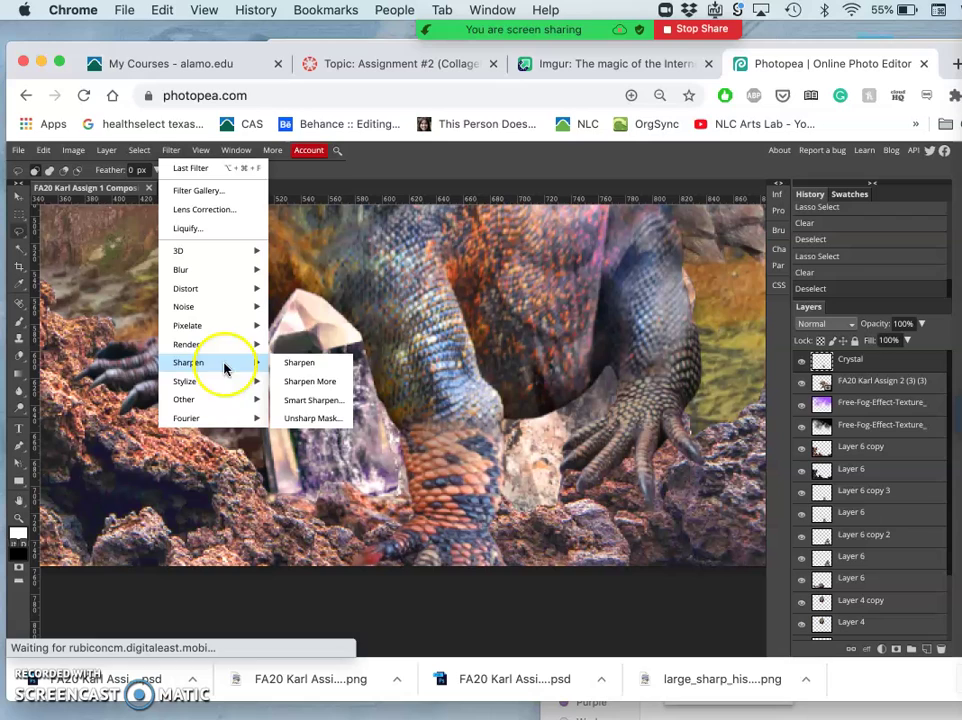
click(310, 401)
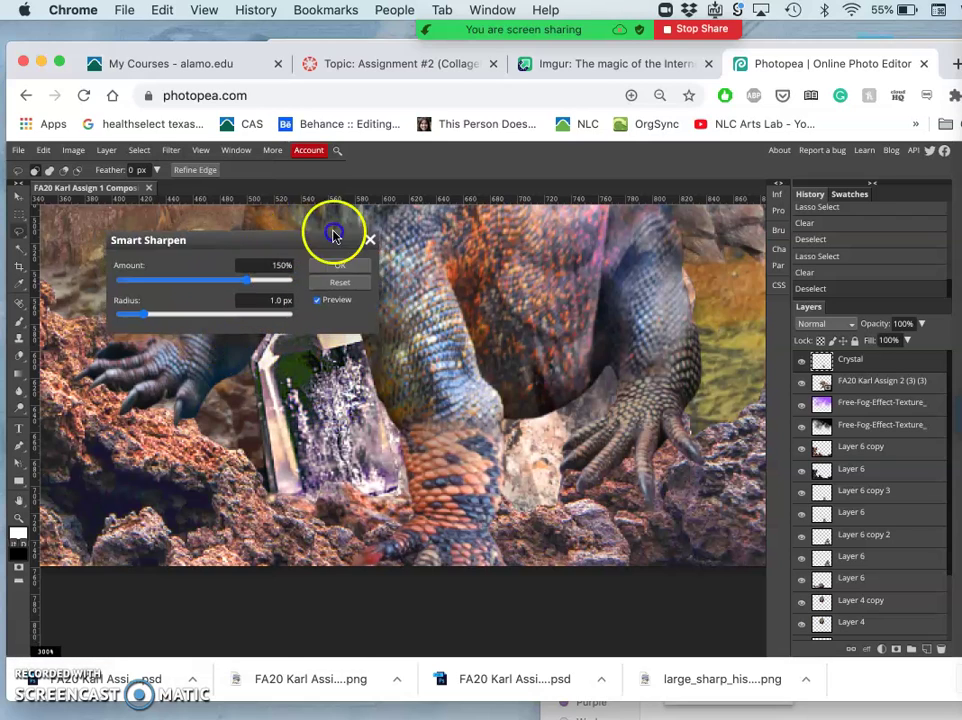
drag(407, 233, 760, 240)
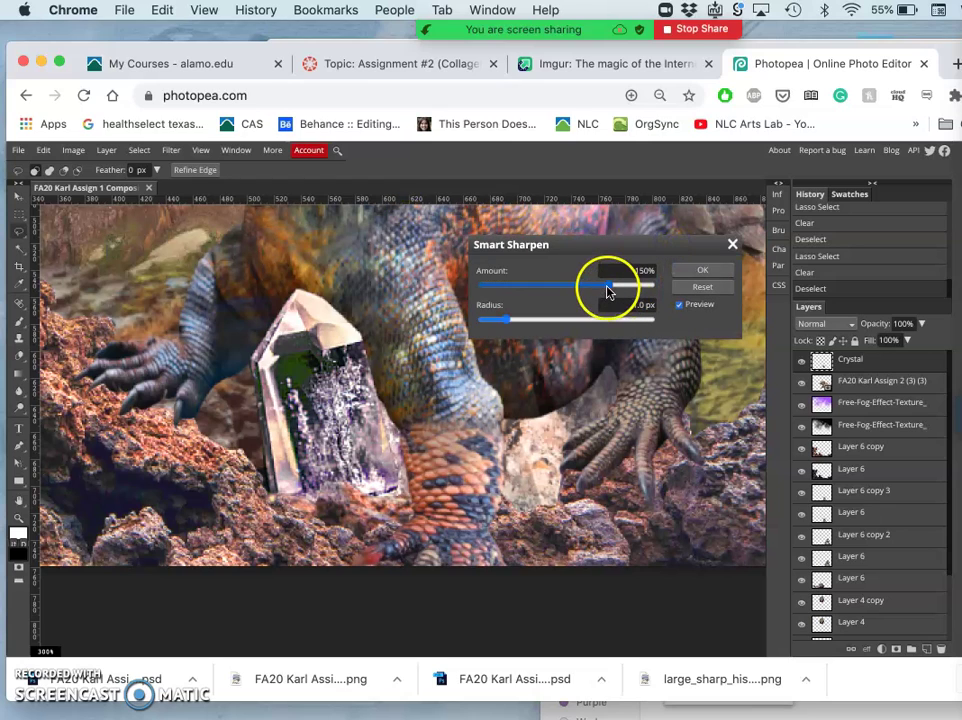
drag(536, 289, 535, 287)
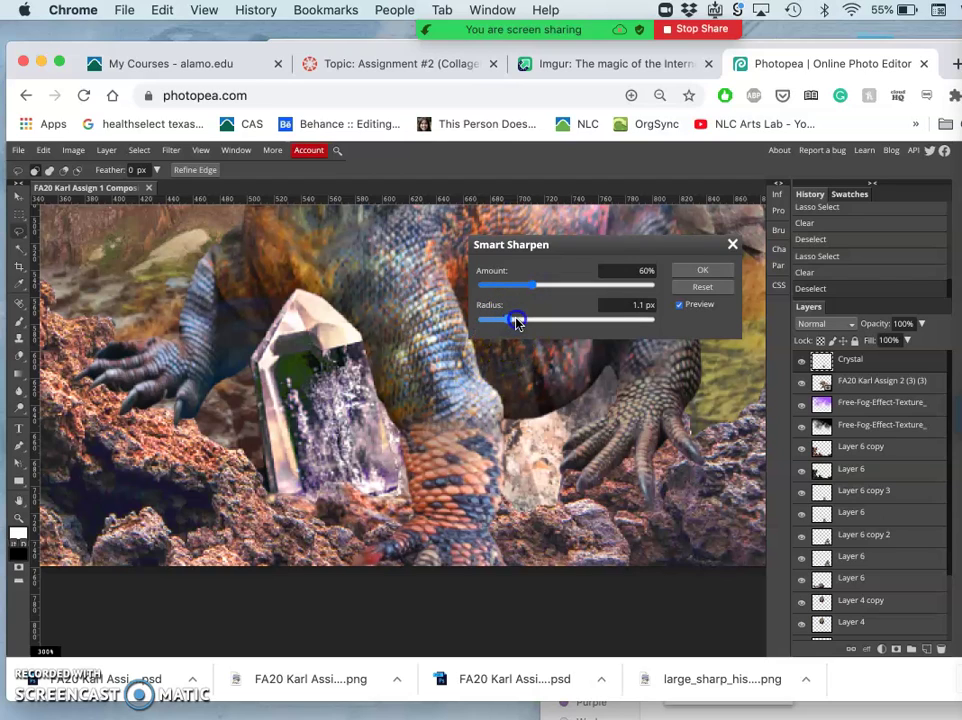
drag(517, 320, 511, 321)
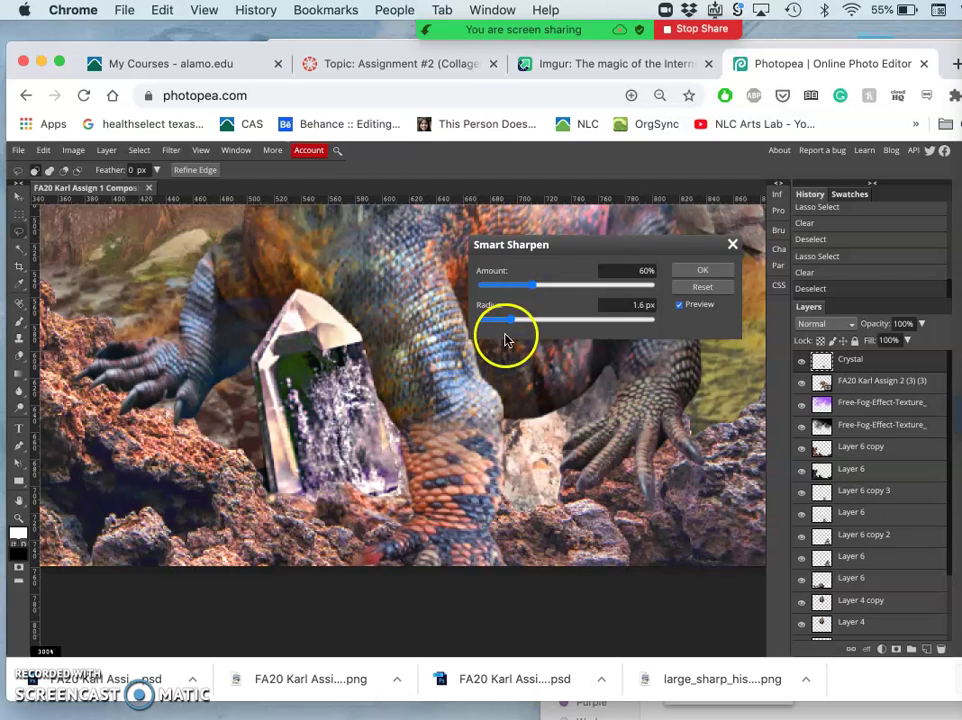
click(703, 270)
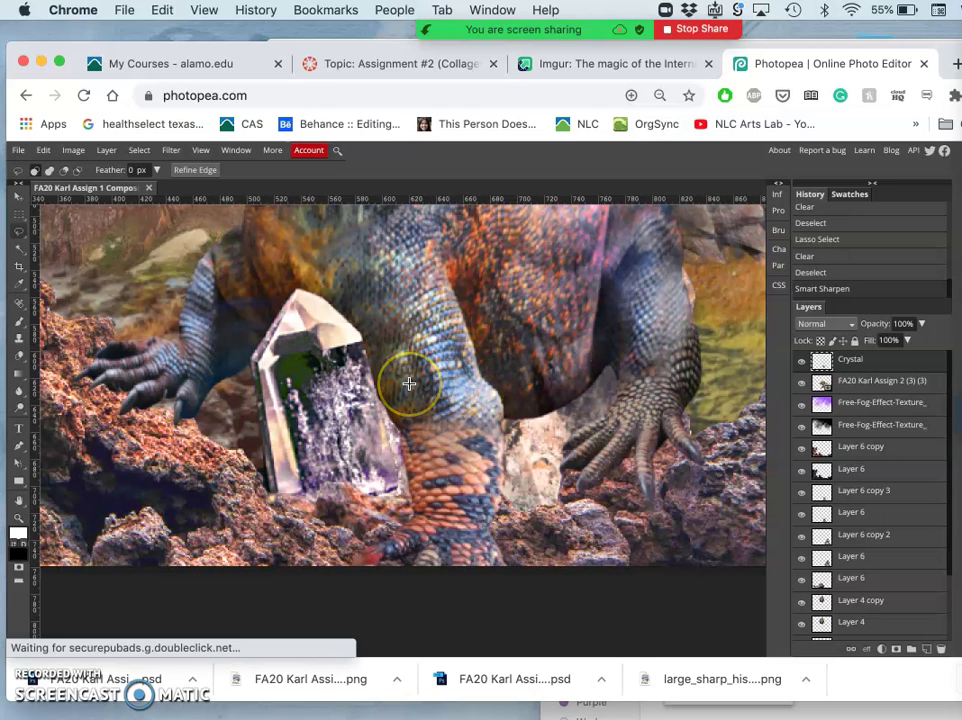
Step: Zoom out to 50%, then zoom to 300% and pan down to the crystal and legs
scroll(409, 383, down, 6)
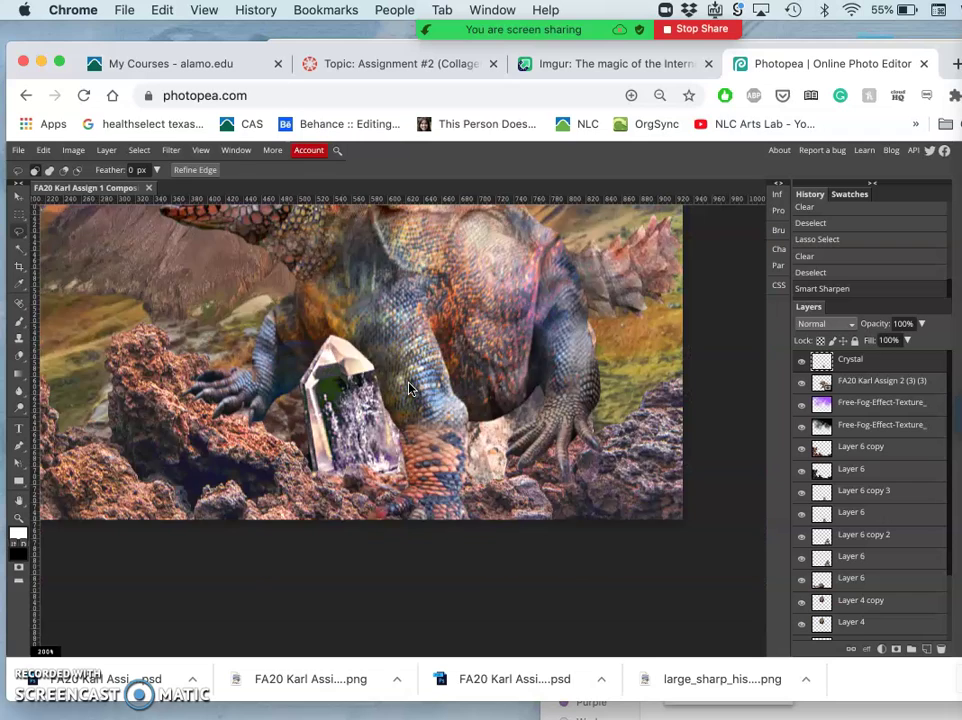
scroll(409, 389, down, 2)
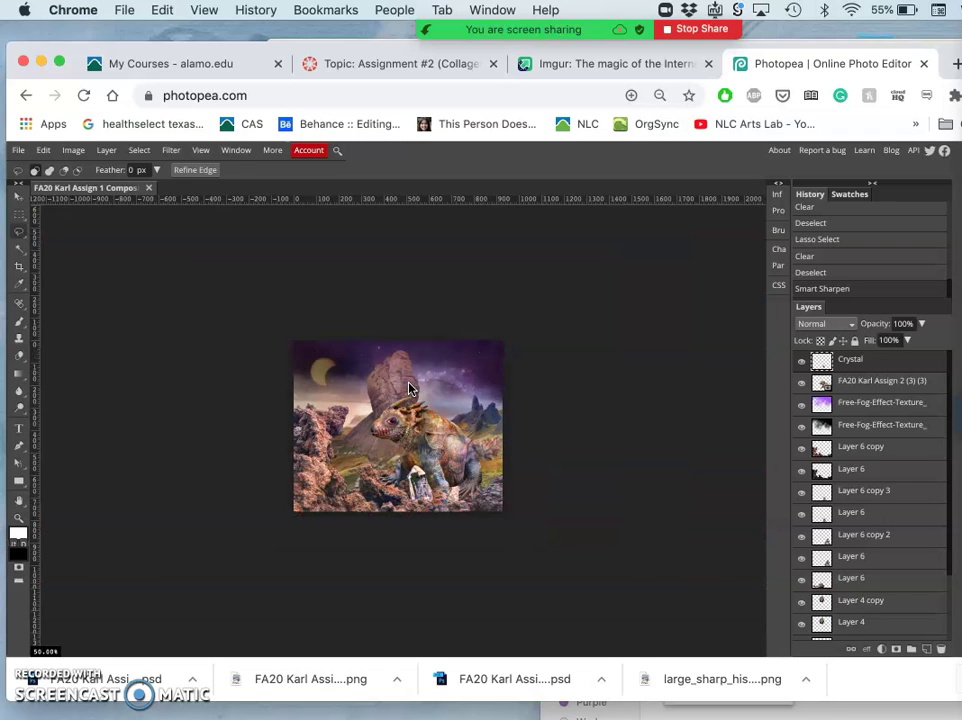
scroll(409, 389, up, 6)
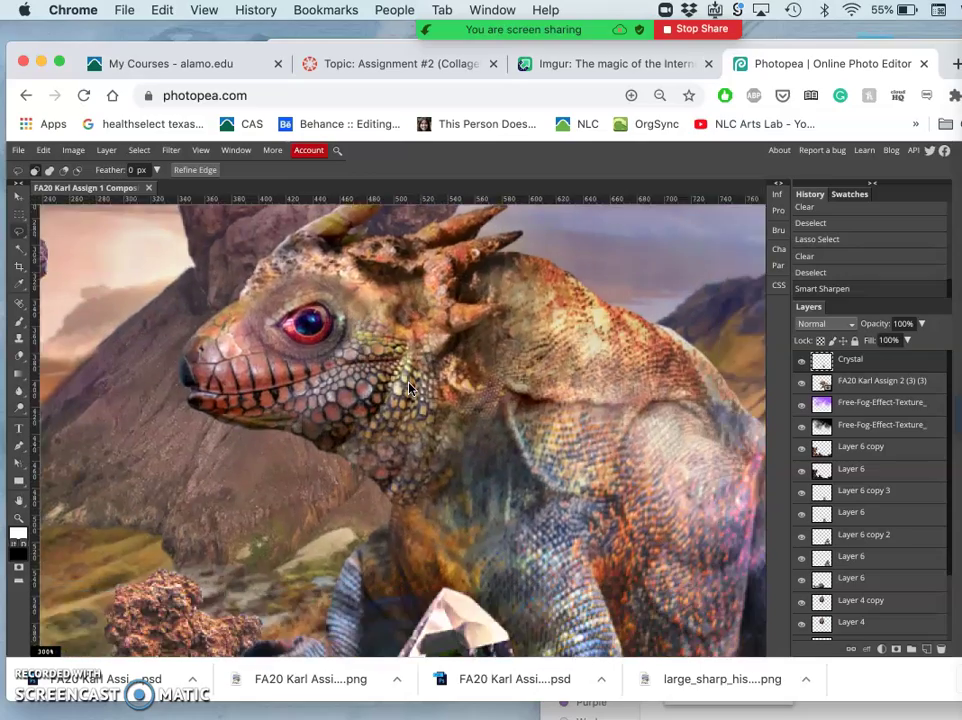
scroll(409, 389, down, 4)
scroll(409, 389, right, 3)
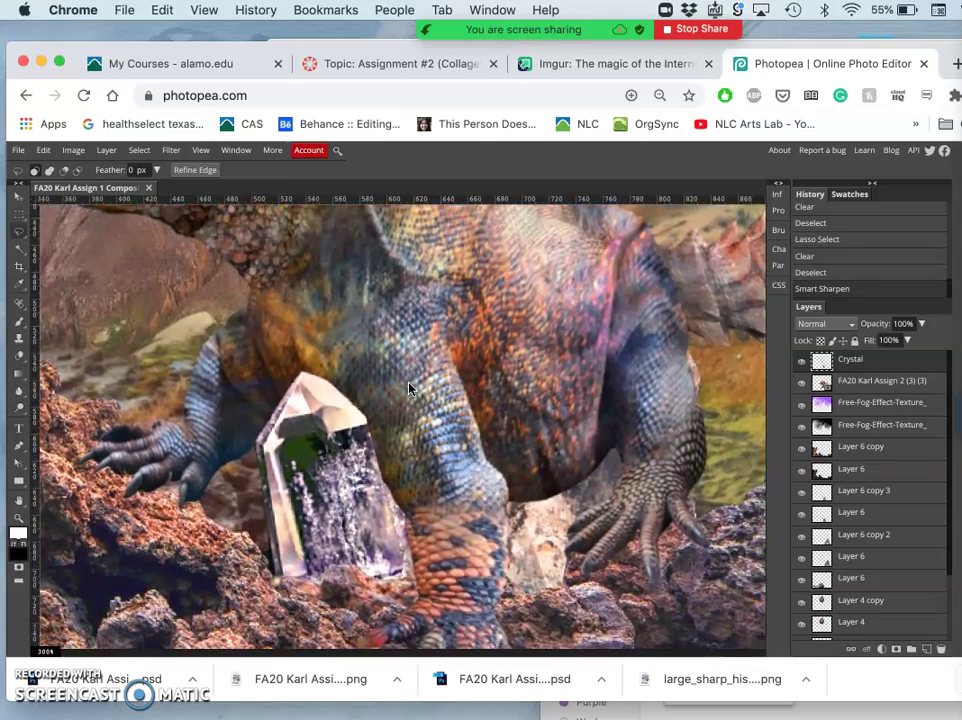
scroll(409, 389, down, 1)
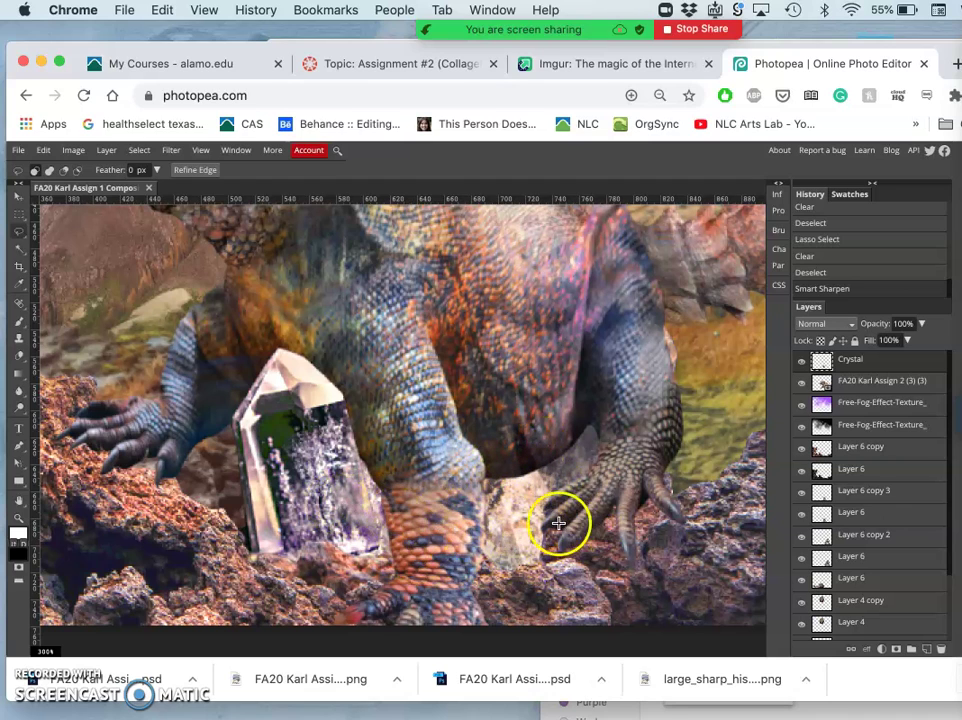
key(super+t)
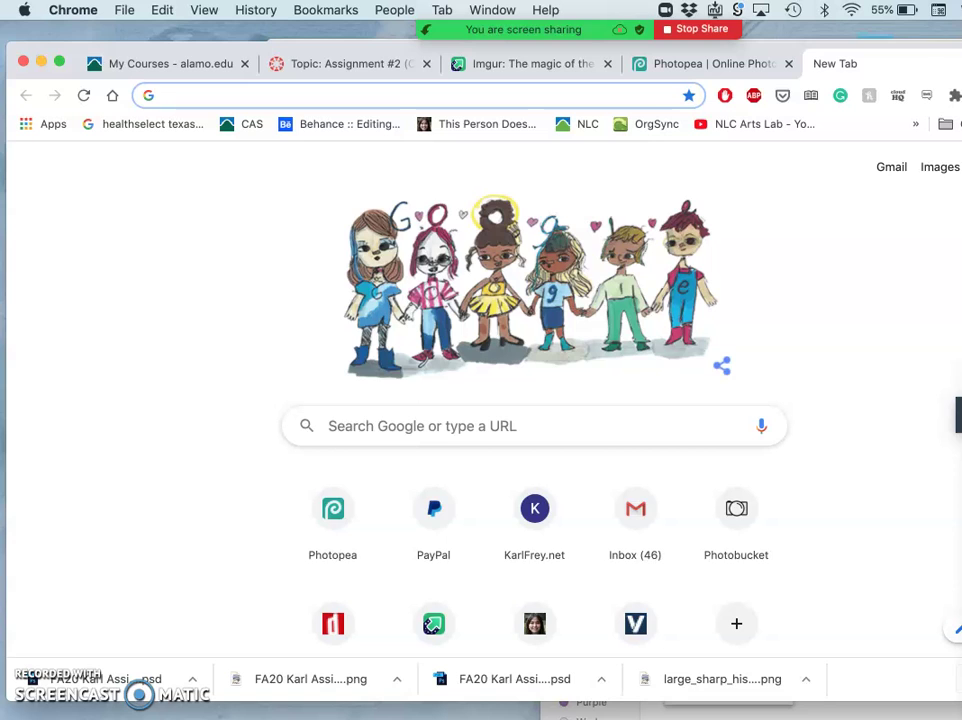
key(super+w)
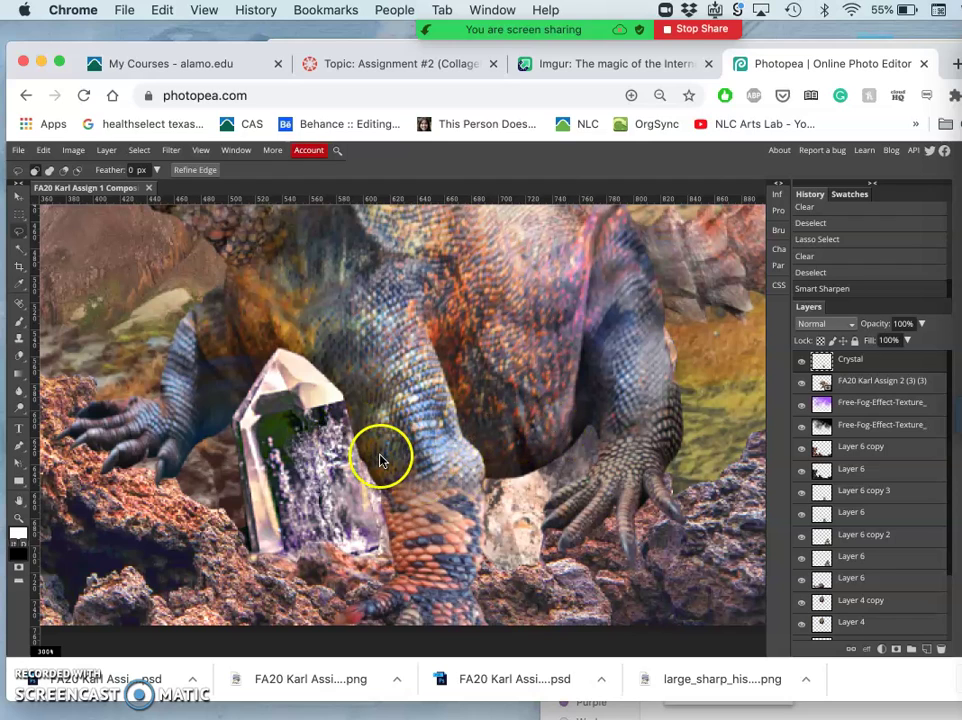
Step: Deselect, then free-transform the crystal about 8 px right and 7 px lower
click(411, 459)
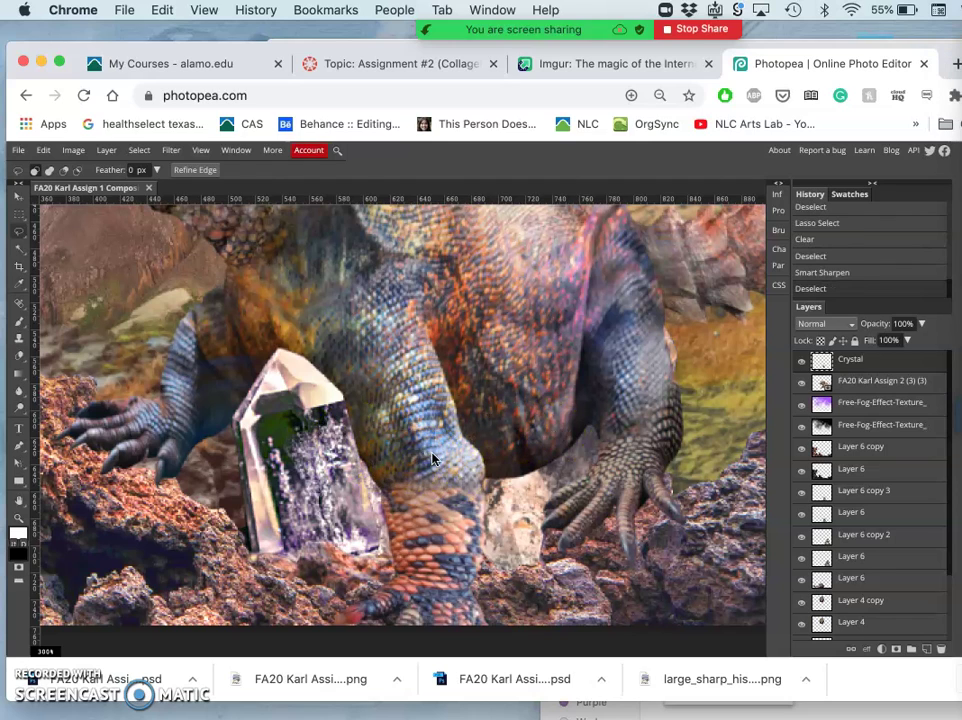
key(ctrl+t)
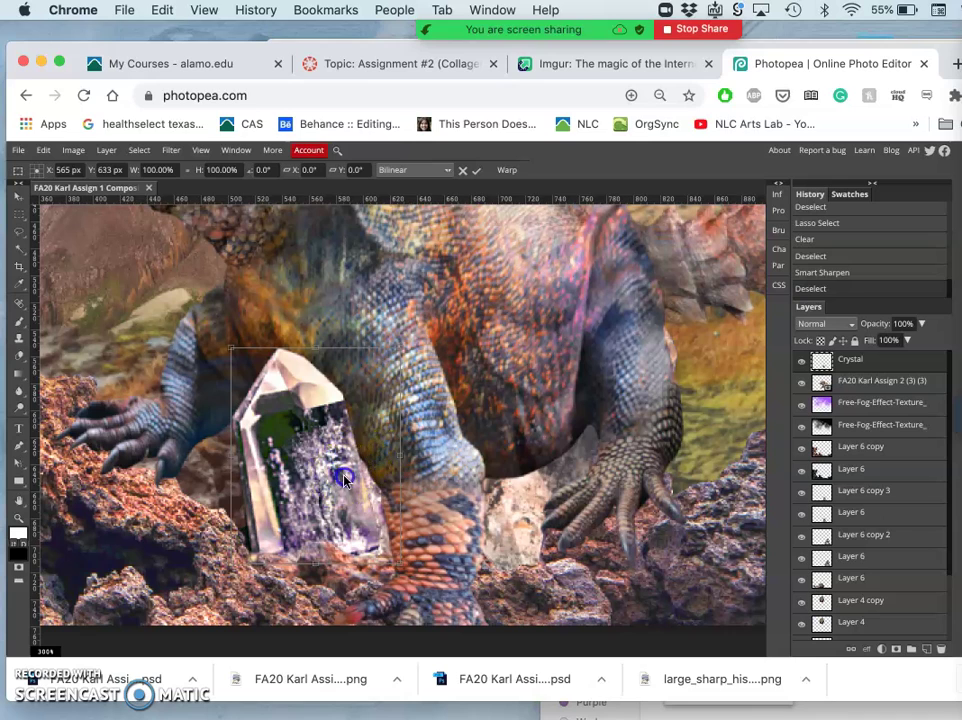
drag(342, 481, 352, 488)
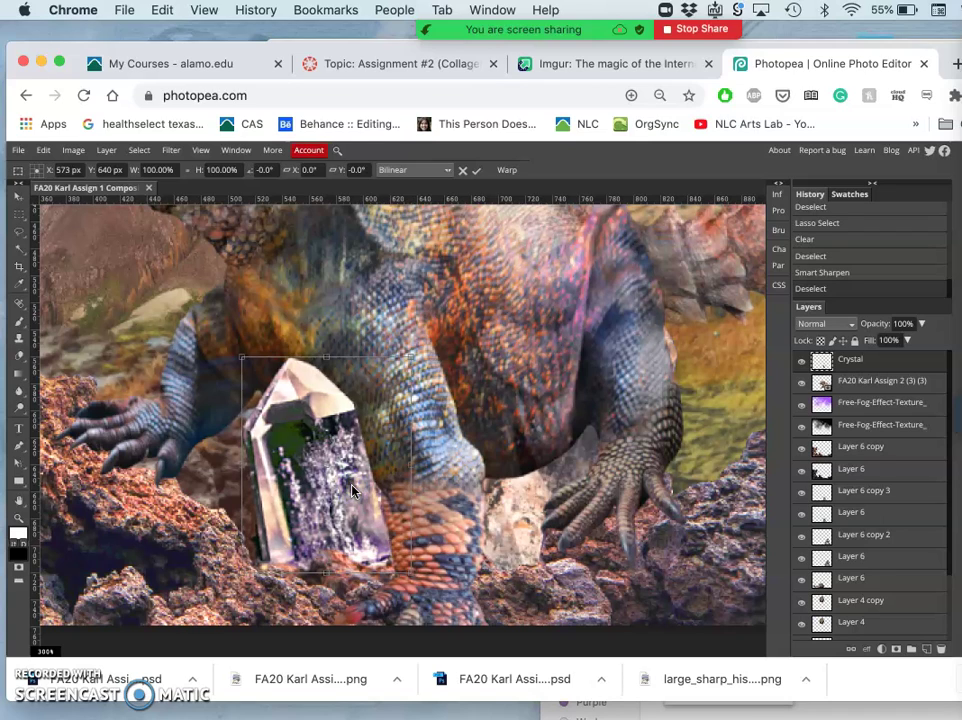
key(Return)
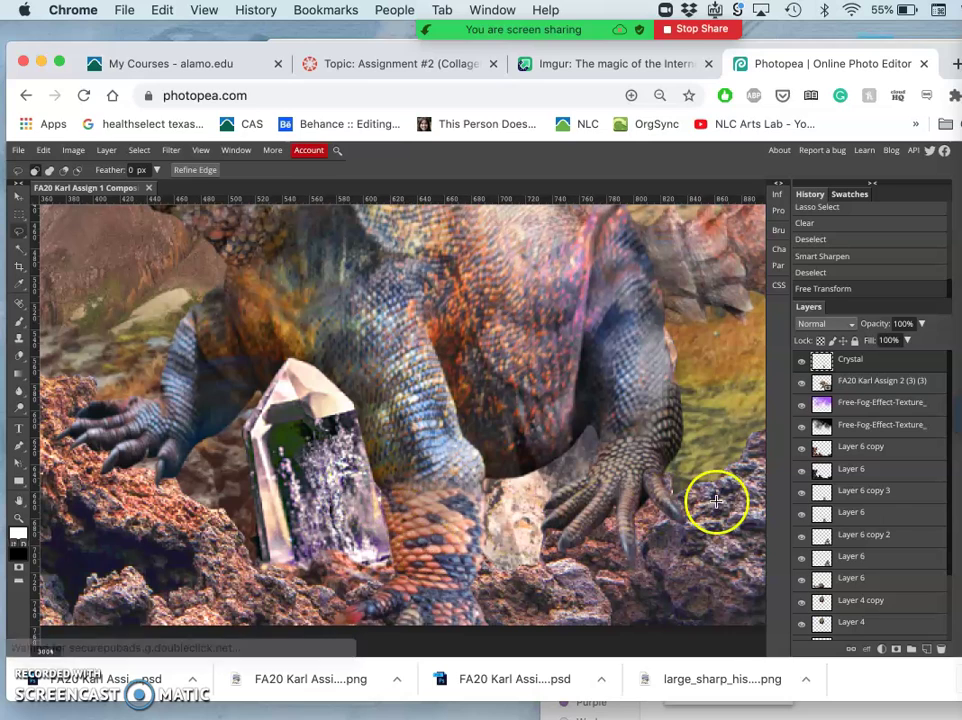
Step: On Layer 6 copy, Magic Wand the foreground rocks and invert the selection
click(843, 452)
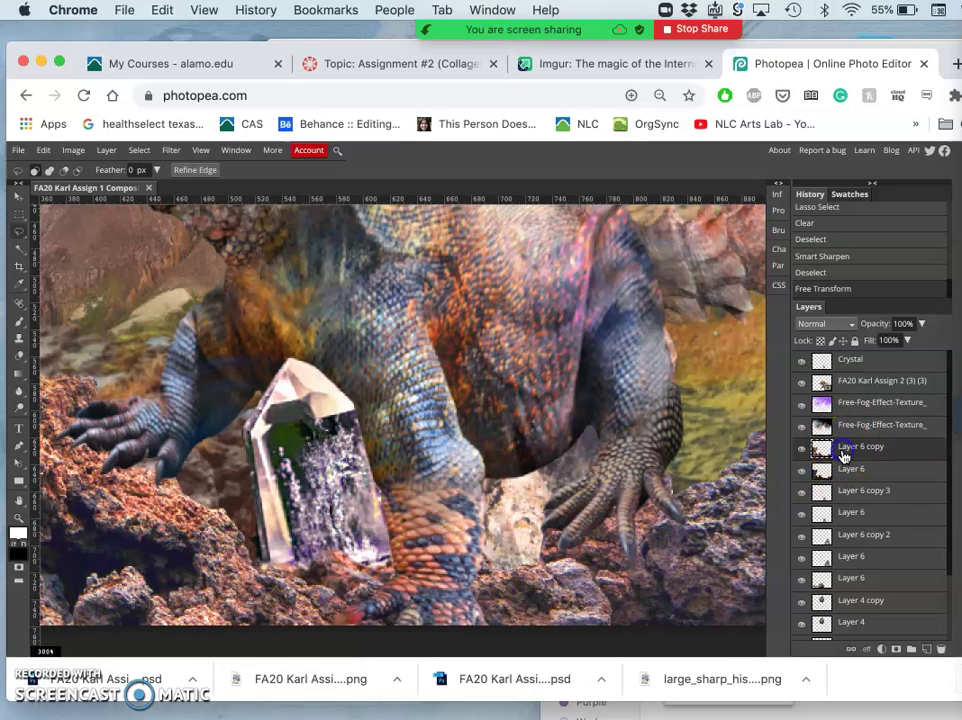
click(18, 249)
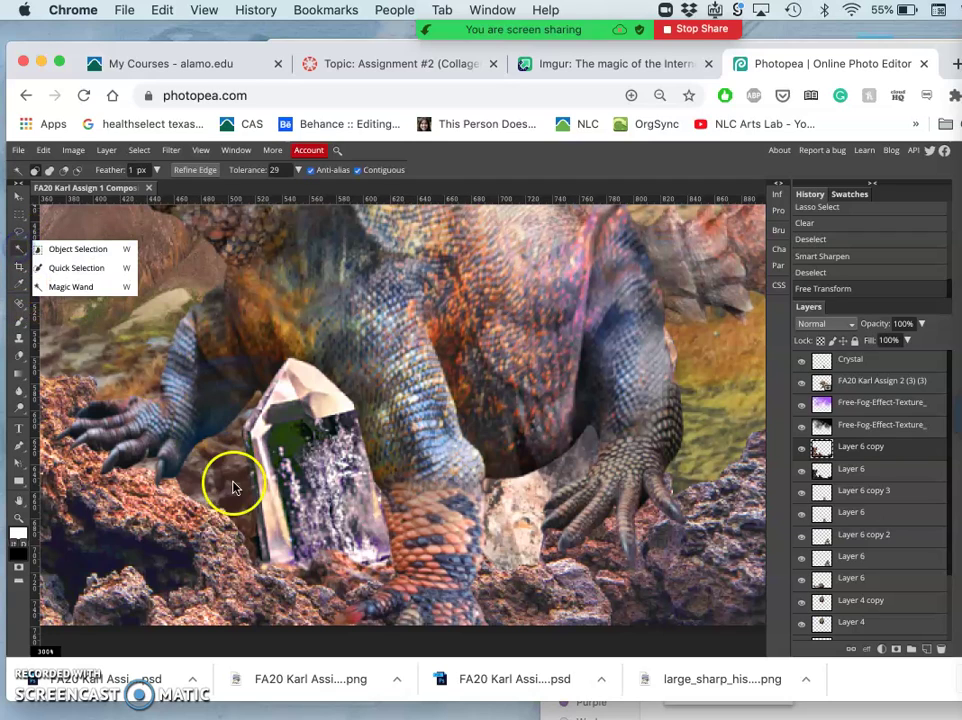
drag(252, 496, 390, 545)
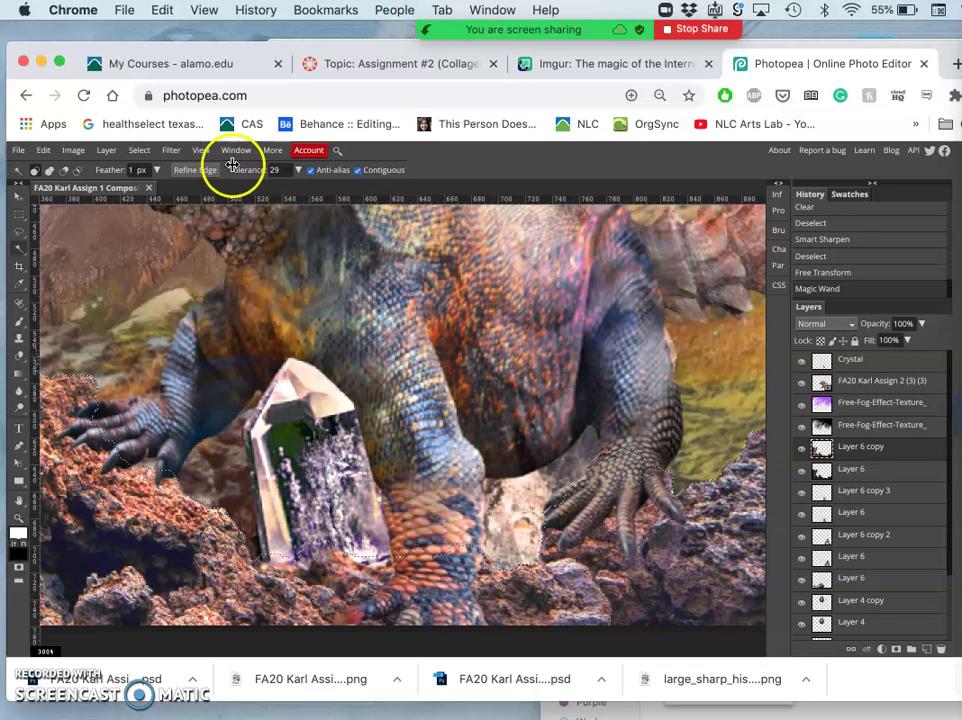
click(139, 150)
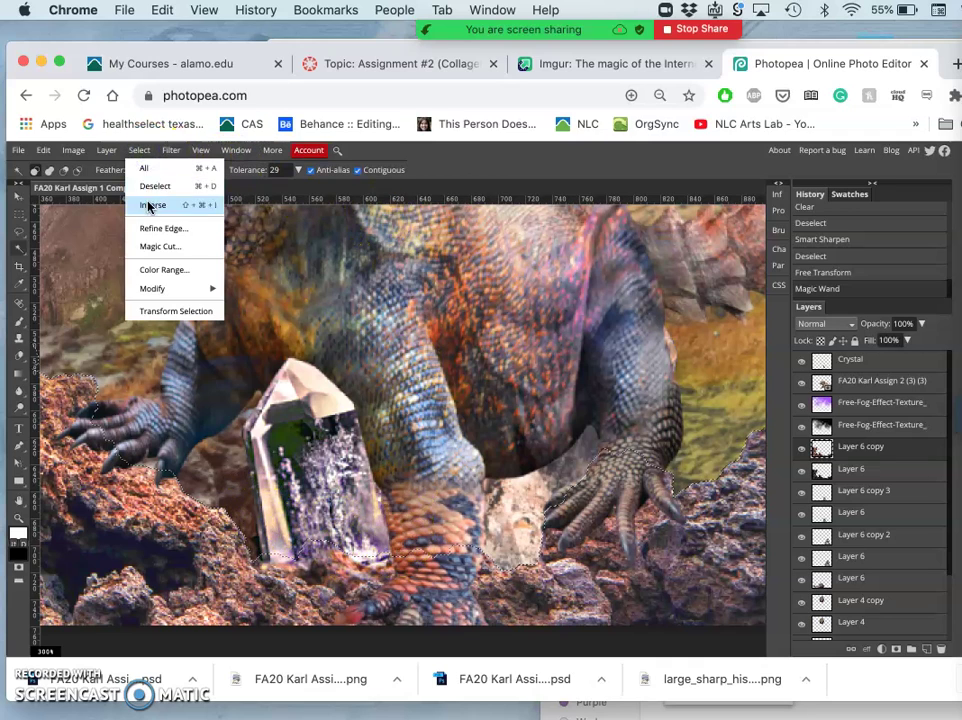
click(150, 203)
drag(305, 505, 326, 575)
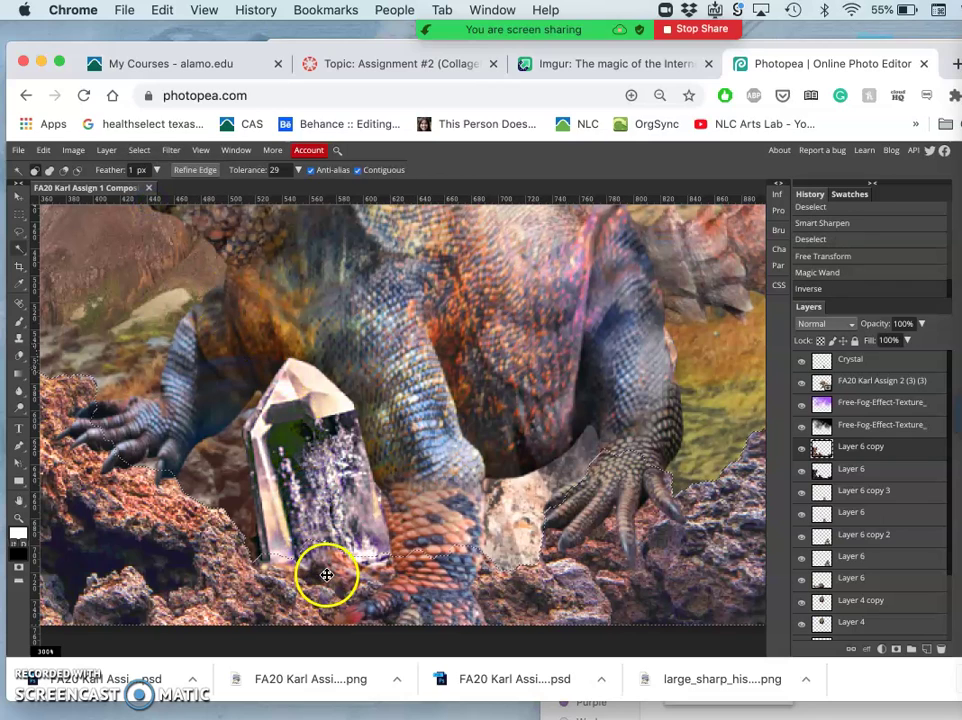
Step: Trial-clear the selected area from the Crystal layer, then undo to restore the selection
click(823, 362)
key(Delete)
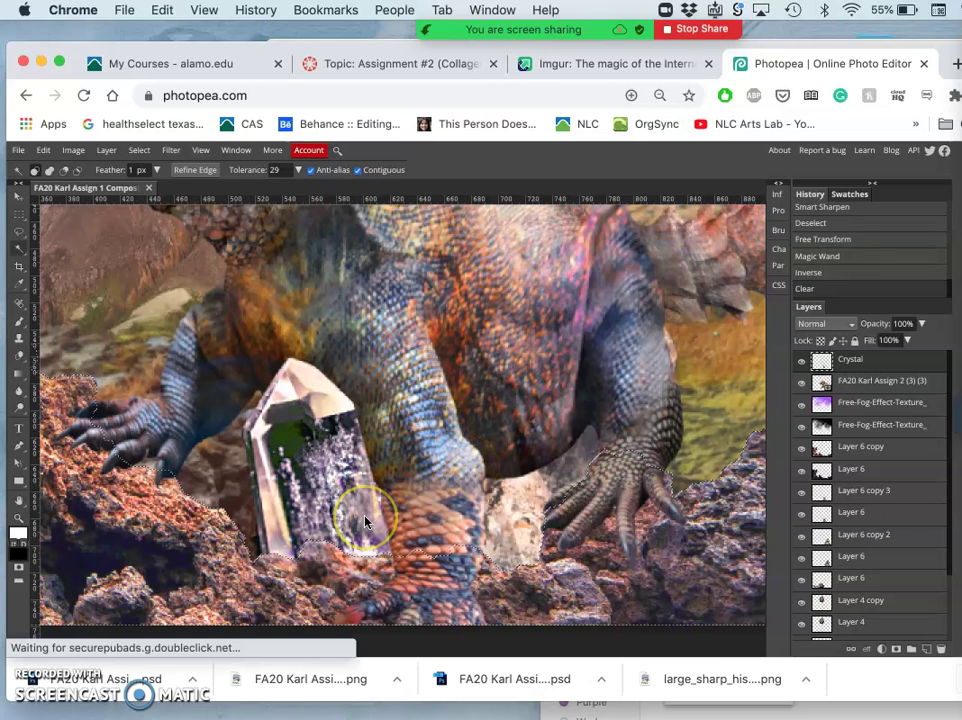
key(super+d)
key(super+z)
key(super+z)
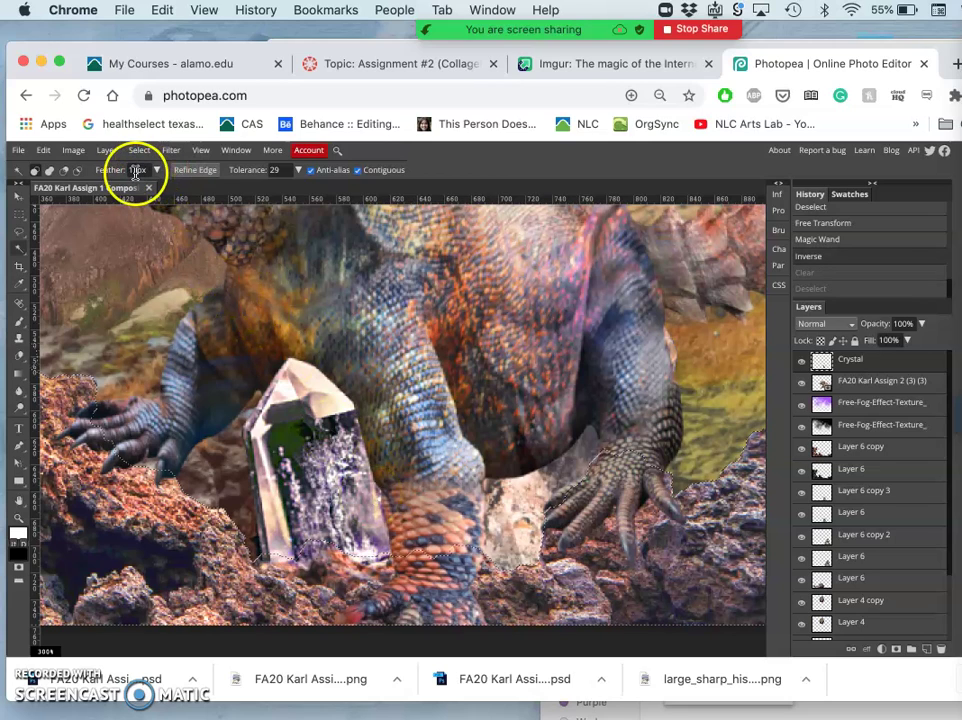
Step: Set the Magic Wand feather to 0 px and sample the crystal by colour
click(19, 231)
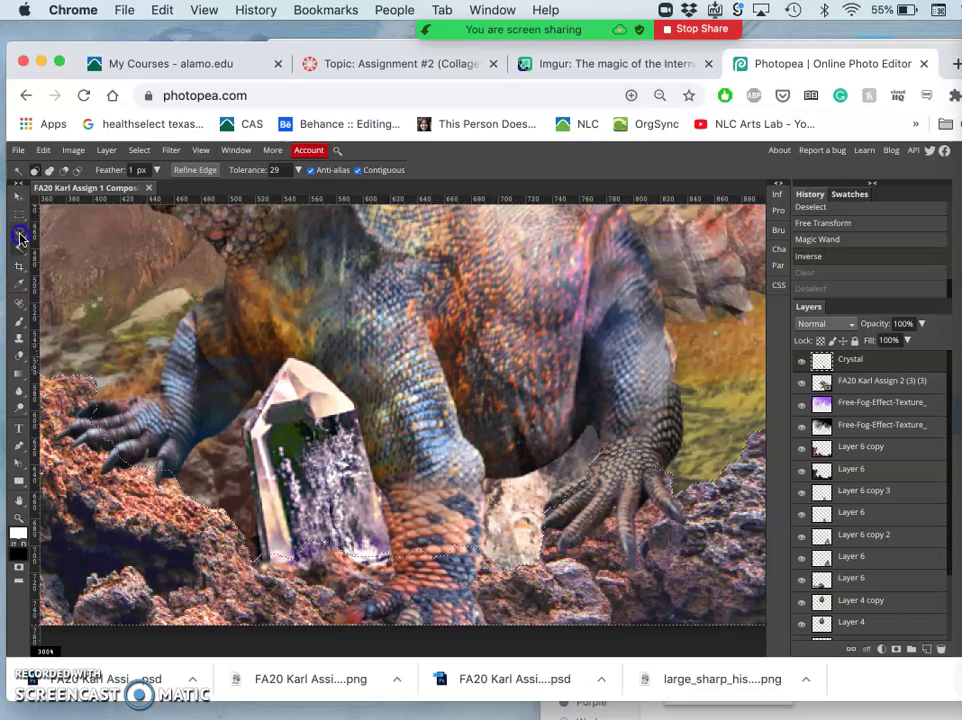
click(130, 170)
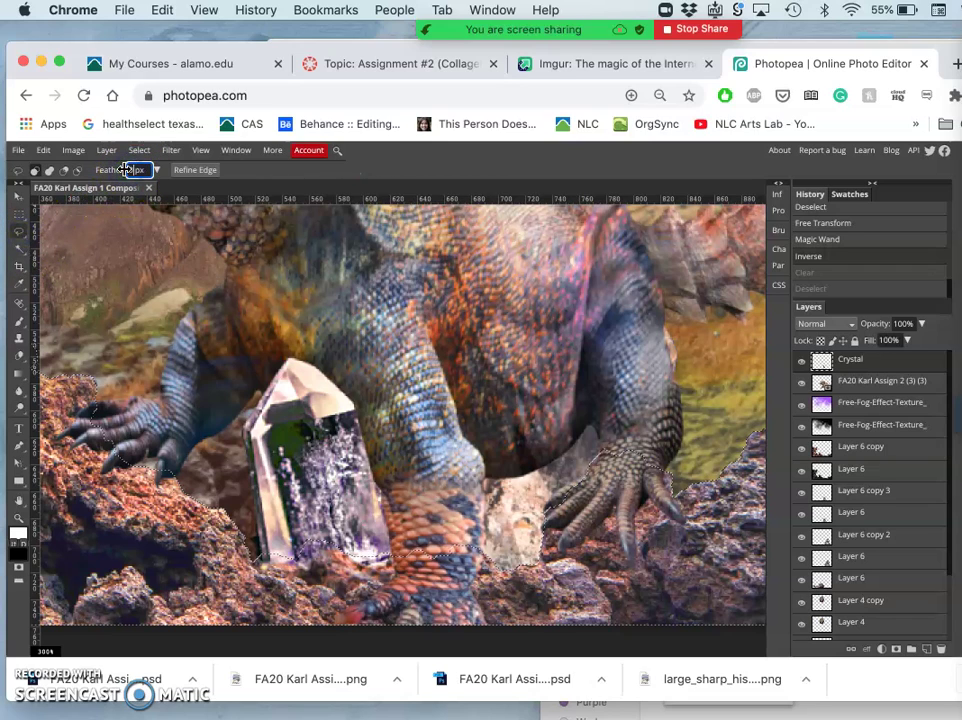
click(19, 248)
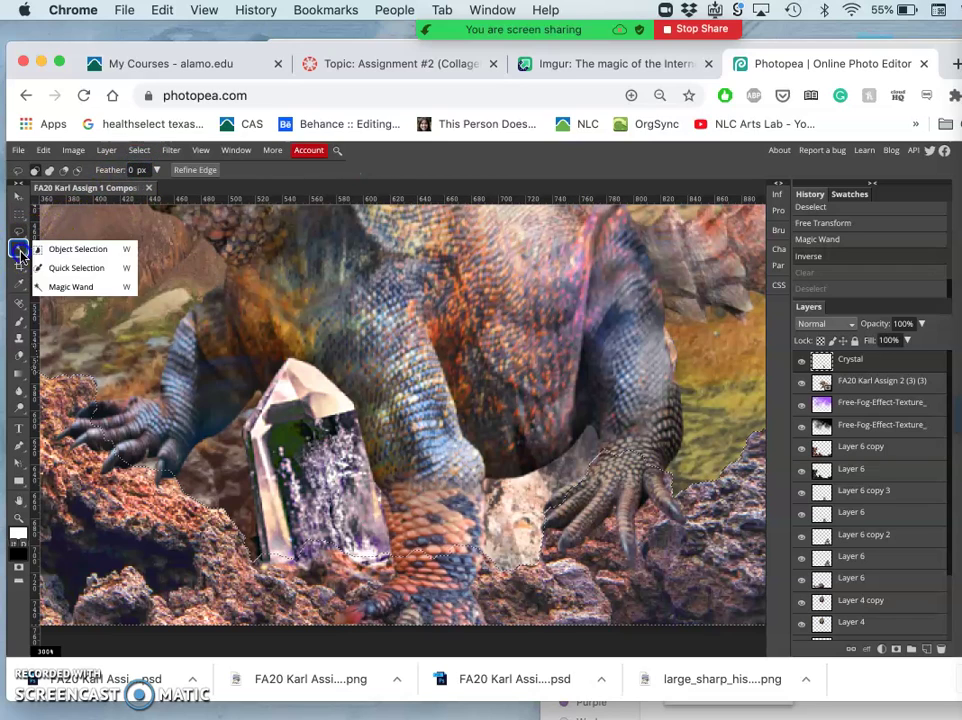
click(141, 172)
click(134, 170)
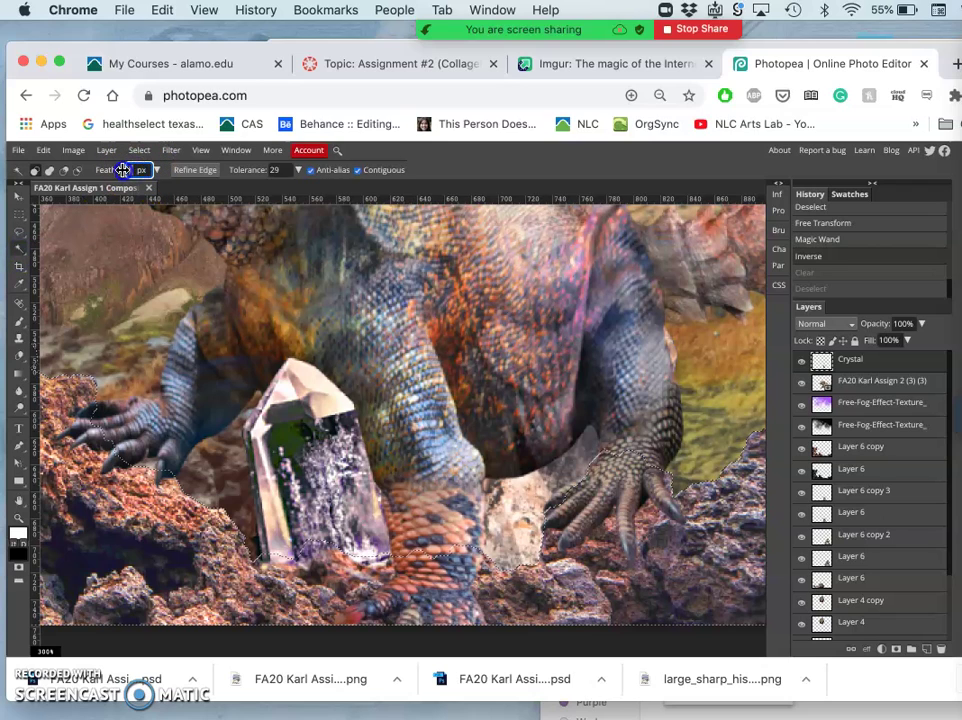
click(279, 458)
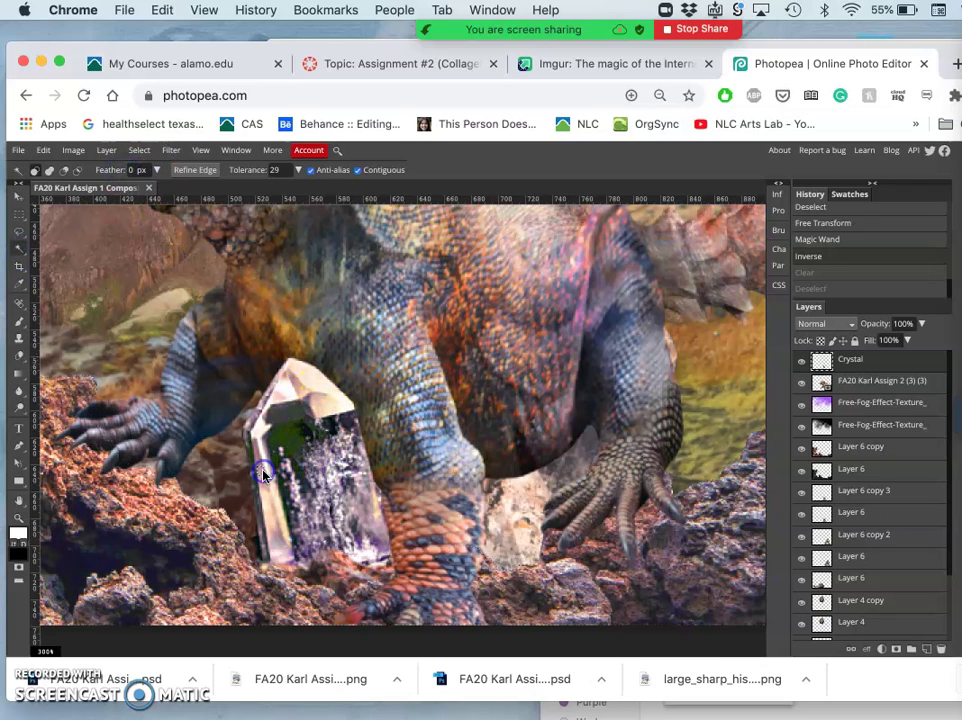
click(326, 468)
Step: Wand-select the rocks and claws on Layer 6 copy, invert, and clear that area from the Crystal layer
click(850, 448)
click(305, 495)
click(216, 467)
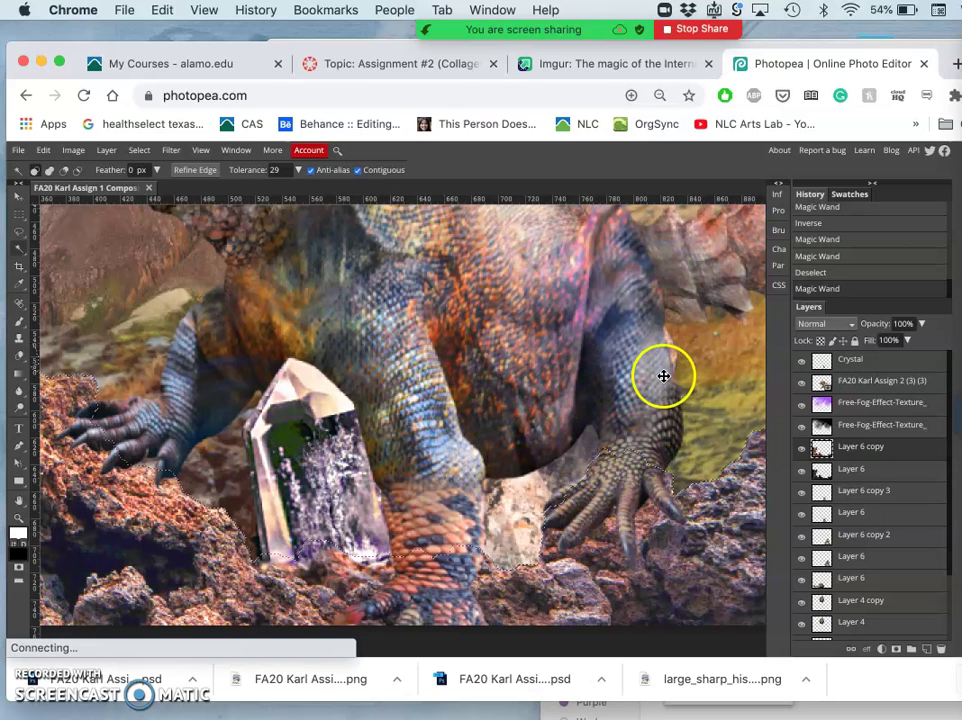
click(857, 366)
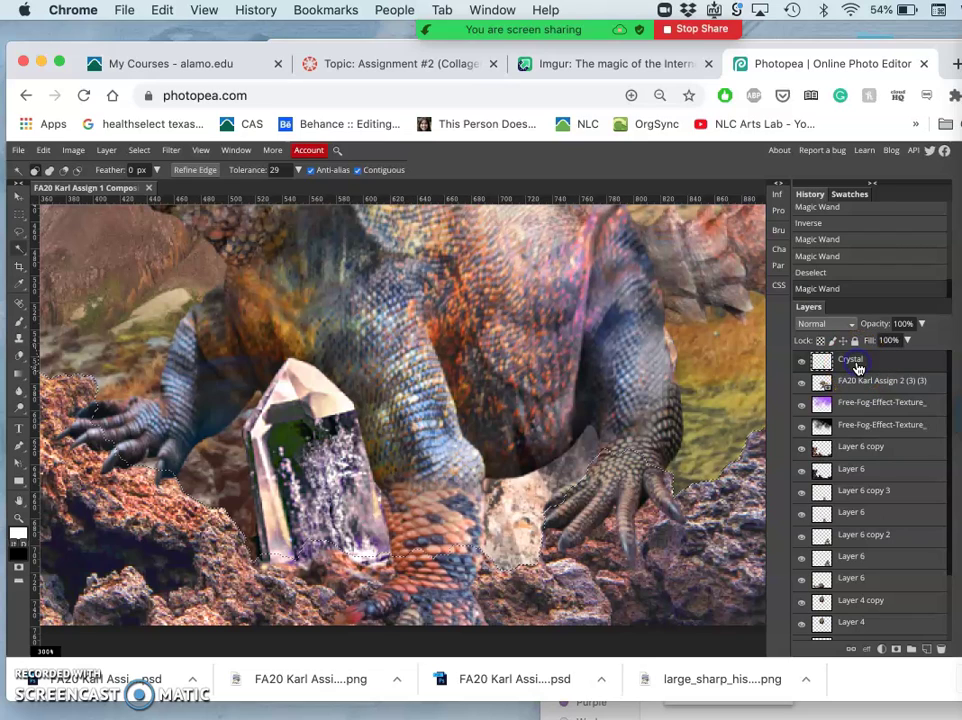
click(135, 152)
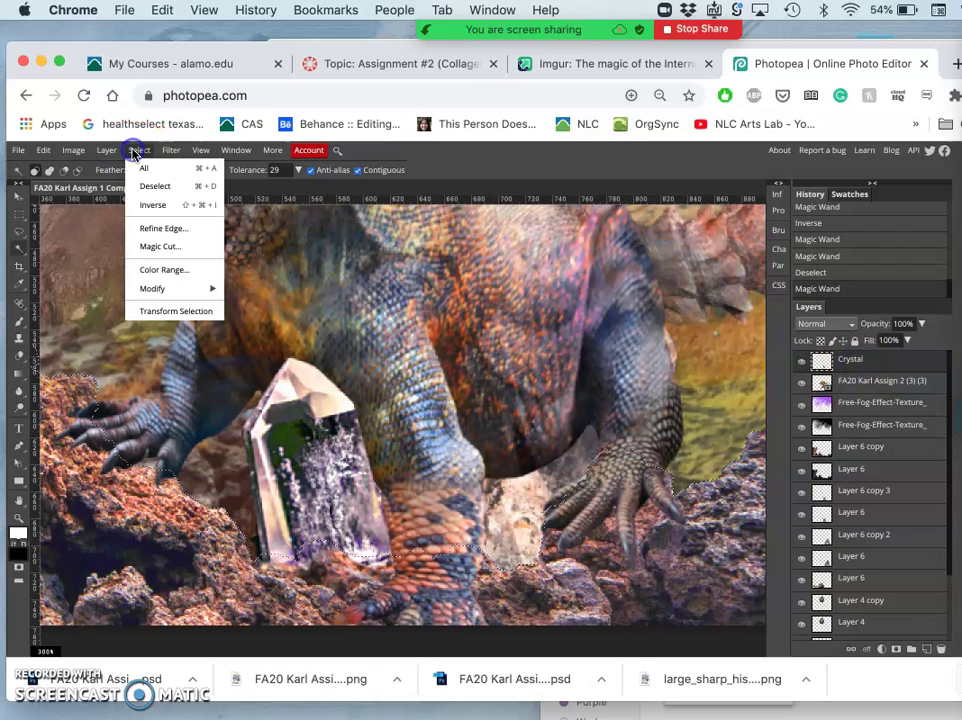
click(154, 205)
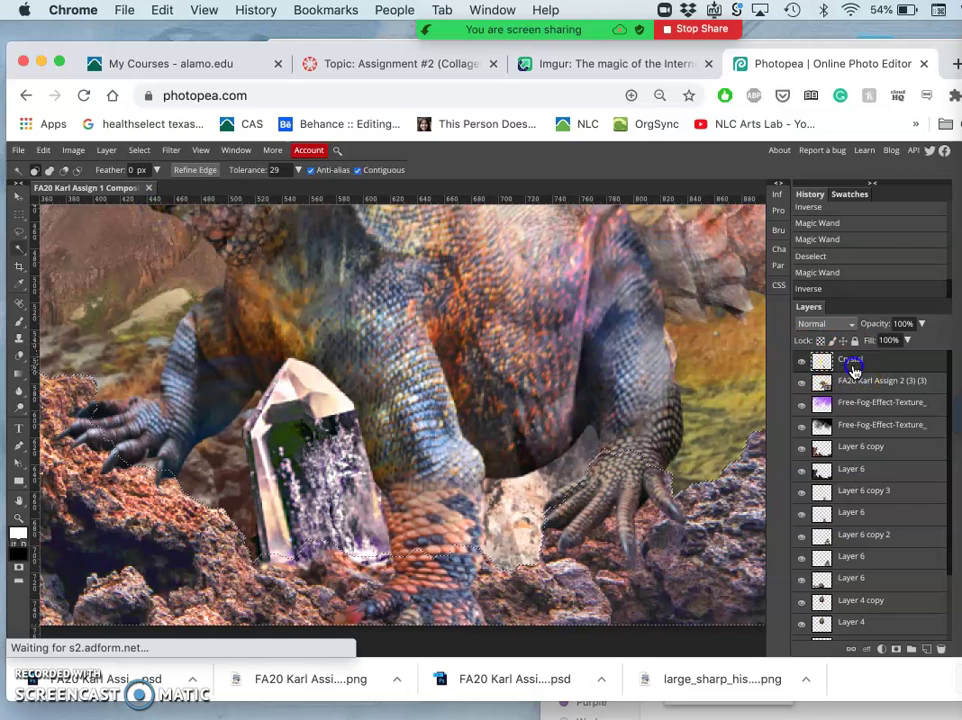
key(Delete)
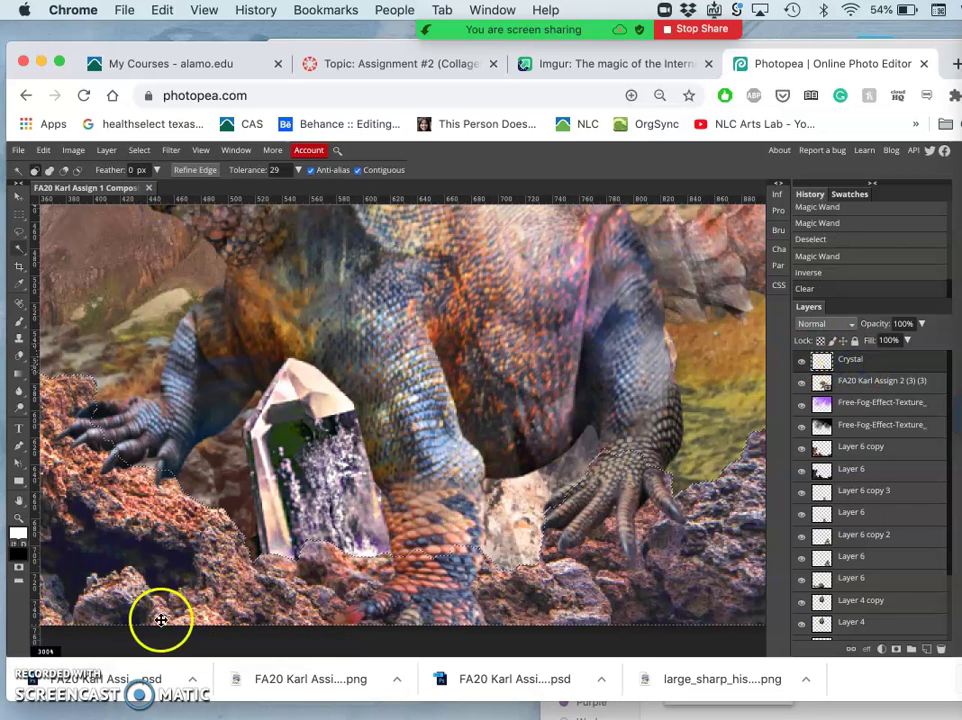
scroll(326, 548, up, 1)
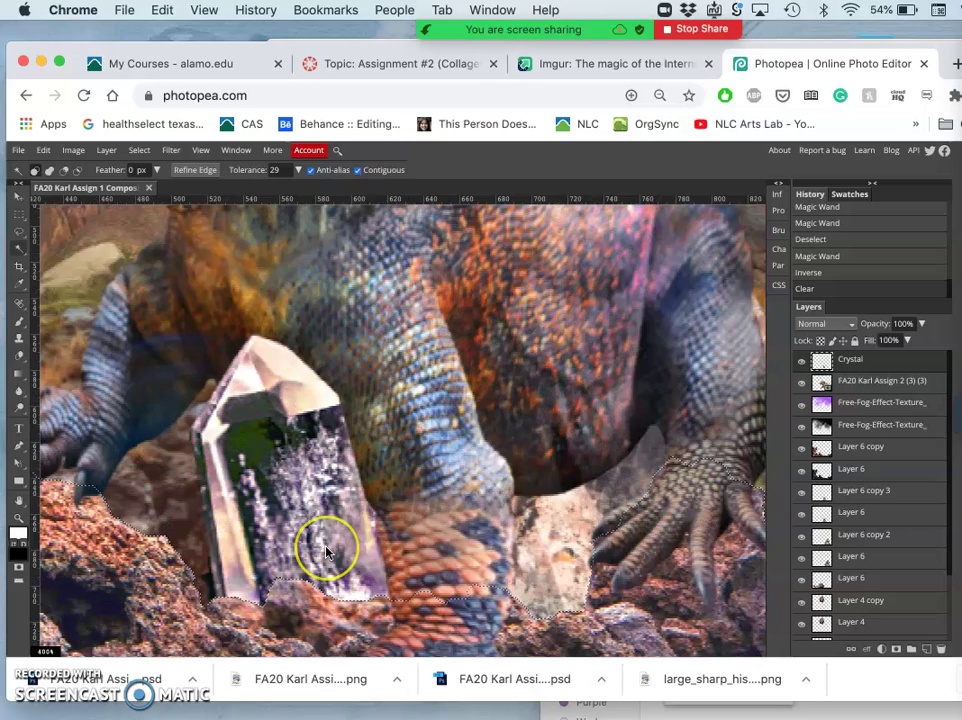
scroll(326, 548, down, 3)
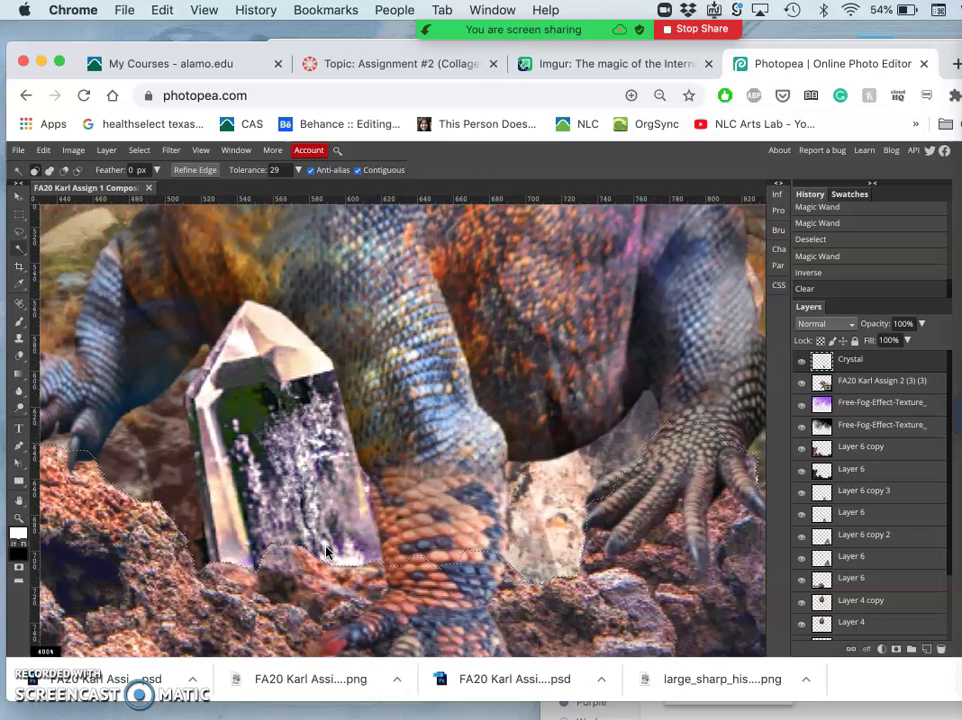
key(ctrl+d)
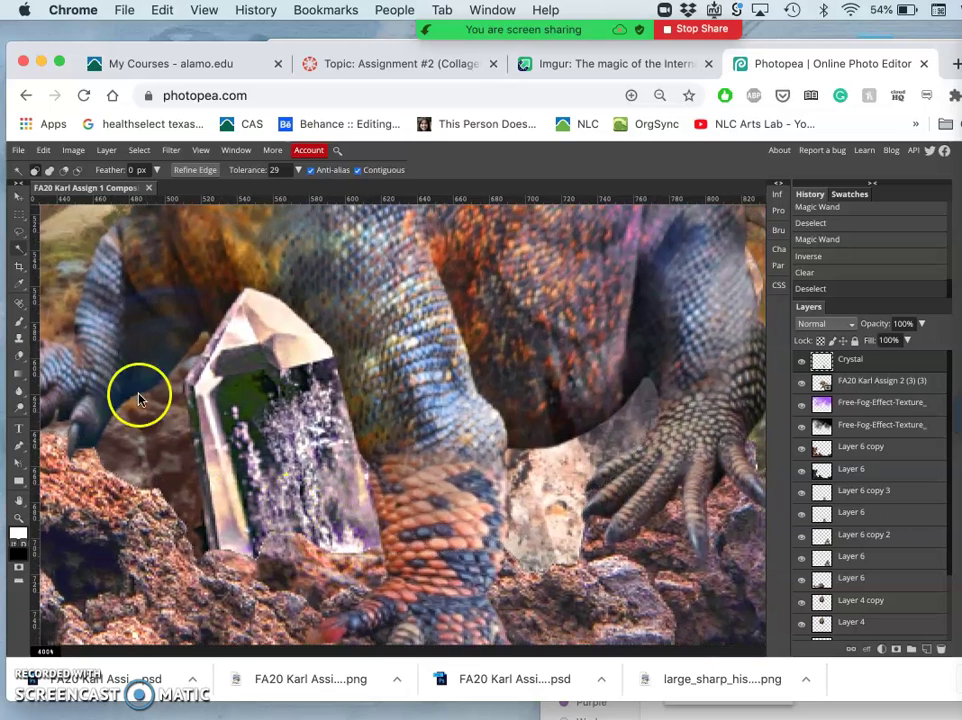
Step: With the Burn tool, darken the crystal's left edge and base
right_click(17, 408)
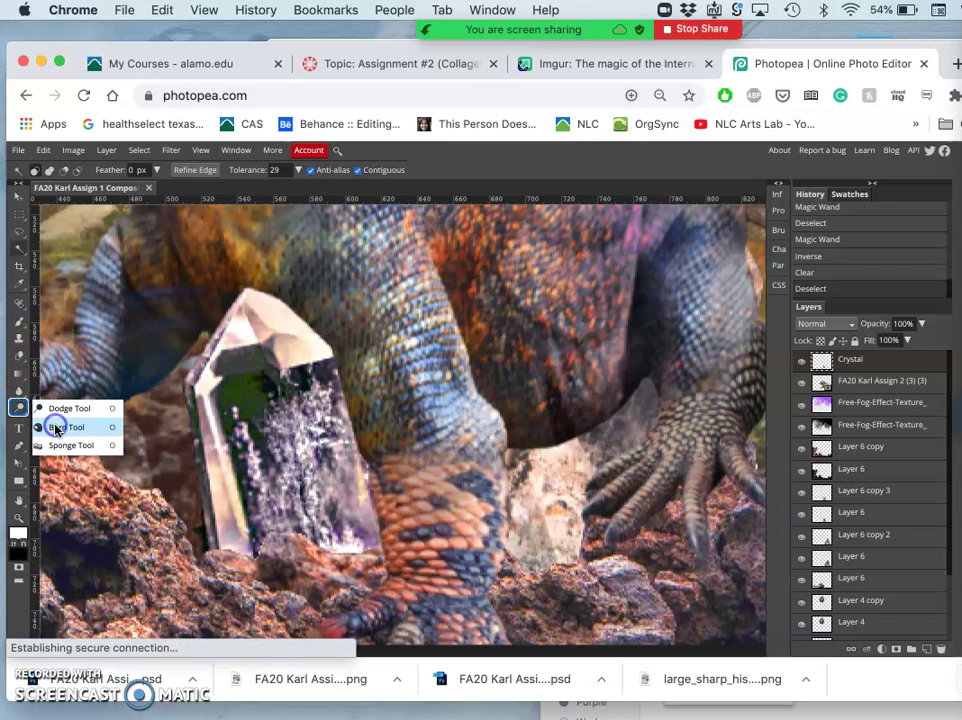
click(58, 428)
mouse_move(135, 429)
mouse_down()
mouse_move(223, 477)
mouse_move(210, 458)
mouse_up()
drag(231, 520, 248, 572)
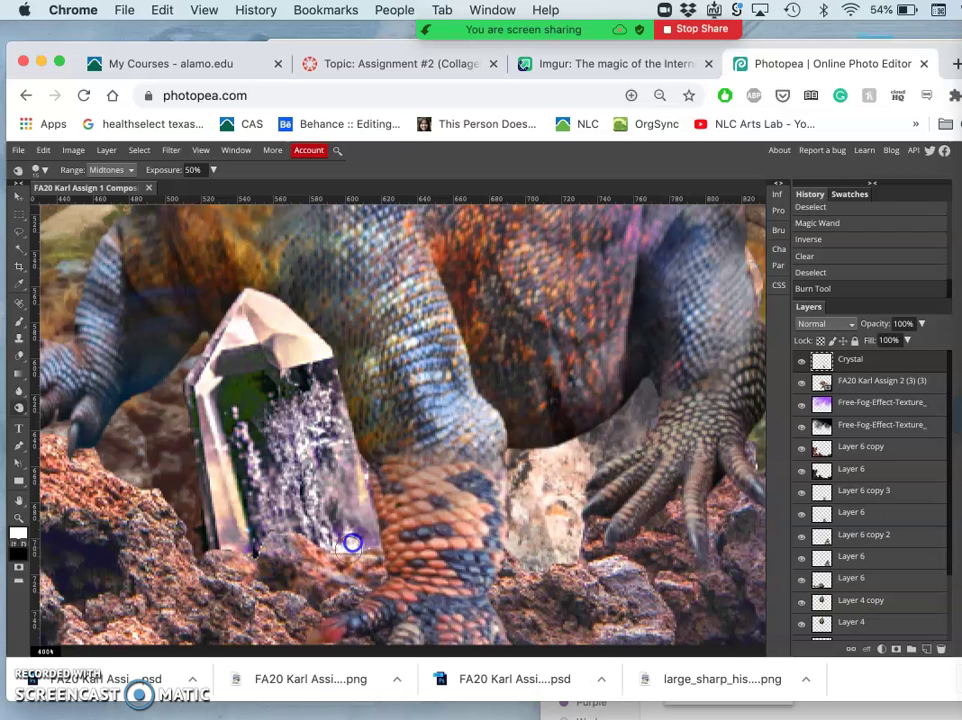
drag(344, 551, 337, 530)
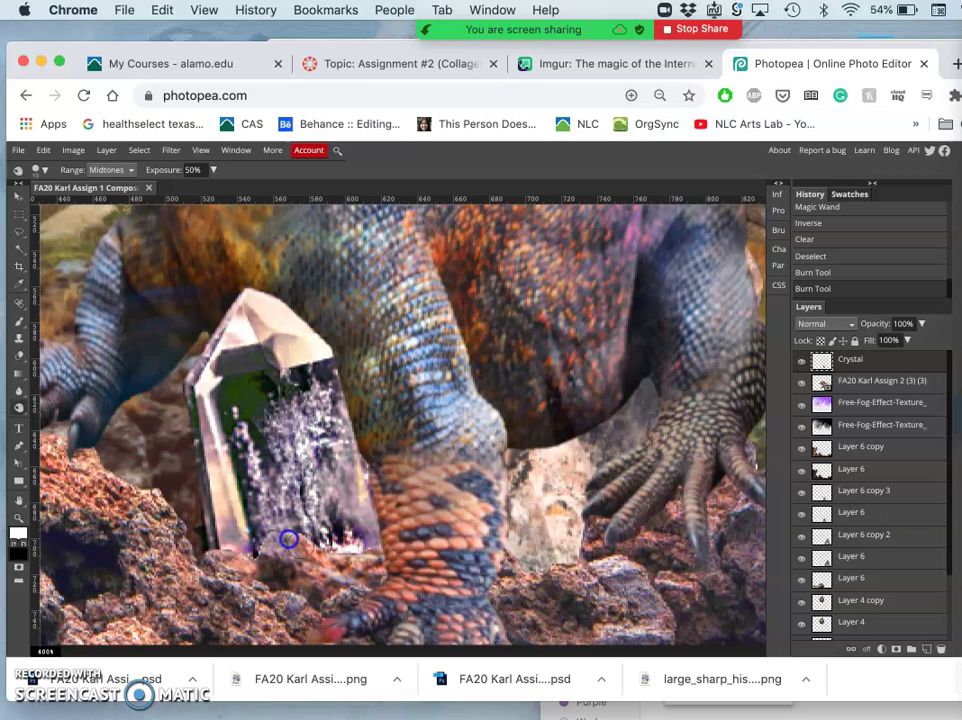
Step: Limit burning to Highlights and test a stroke, undoing the overly dark result
click(128, 170)
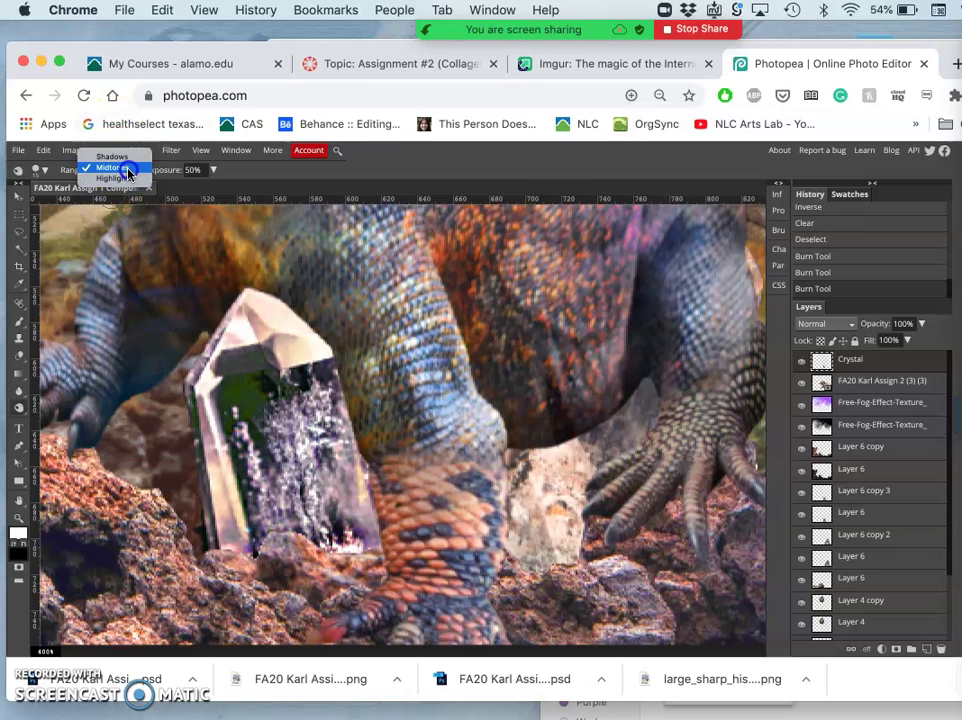
click(115, 178)
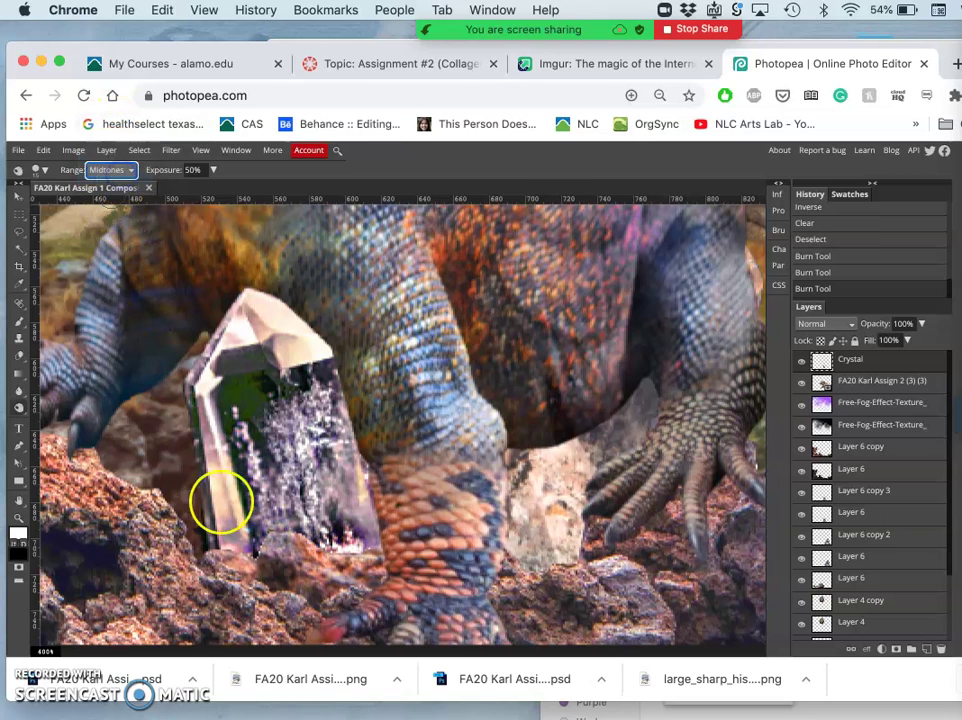
mouse_move(214, 541)
mouse_down()
mouse_move(230, 558)
mouse_move(264, 560)
mouse_up()
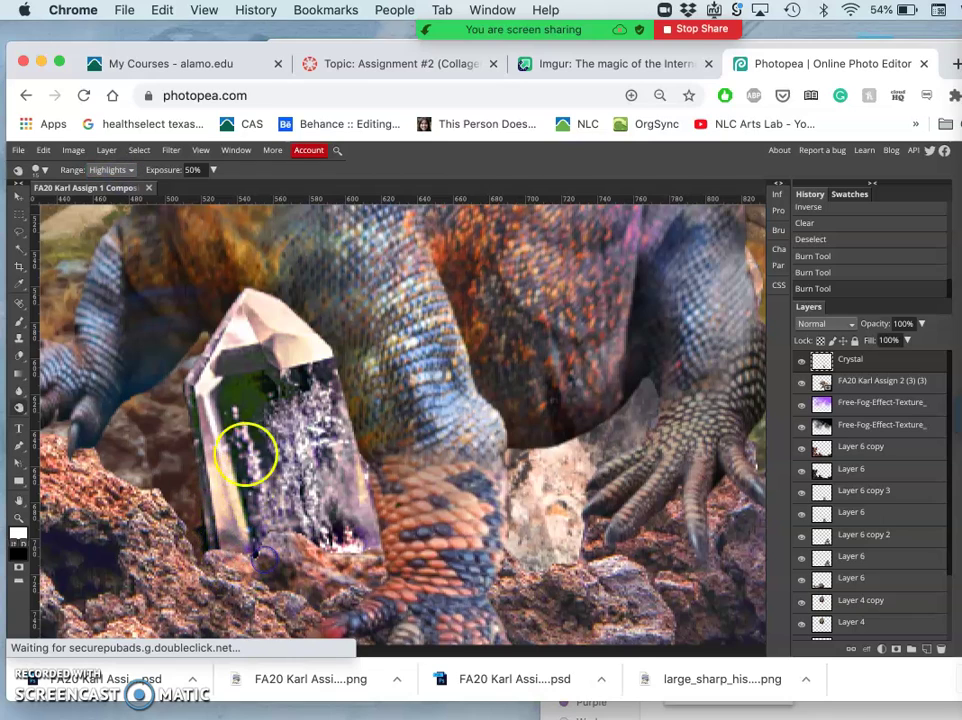
drag(245, 447, 268, 426)
key(ctrl+z)
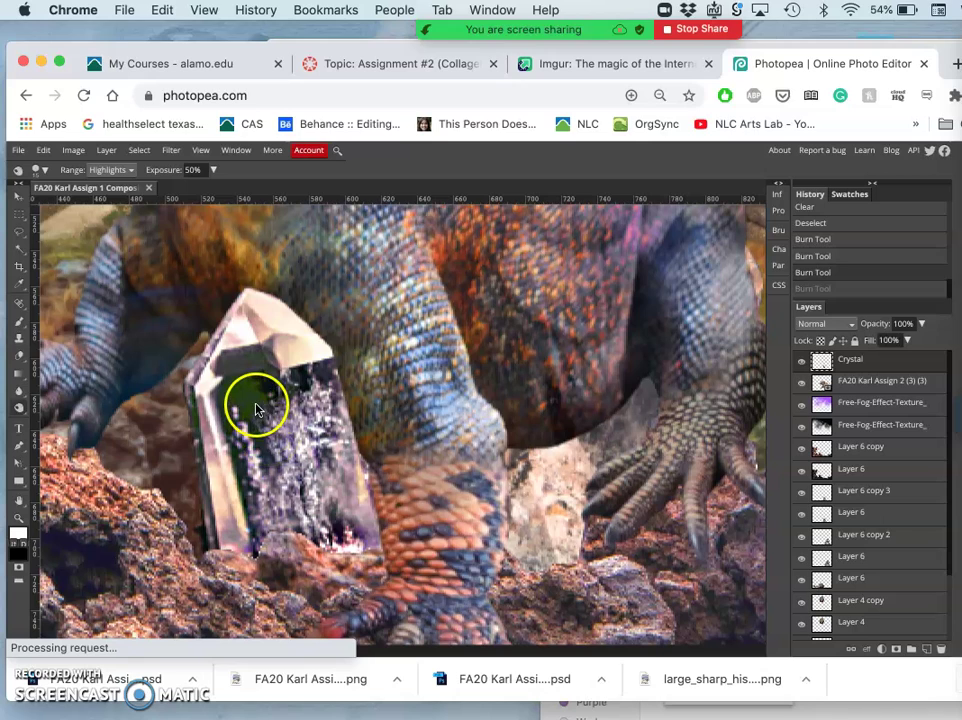
Step: At 20% exposure, burn the crystal's base and its left and right edges
click(213, 172)
click(167, 191)
click(348, 515)
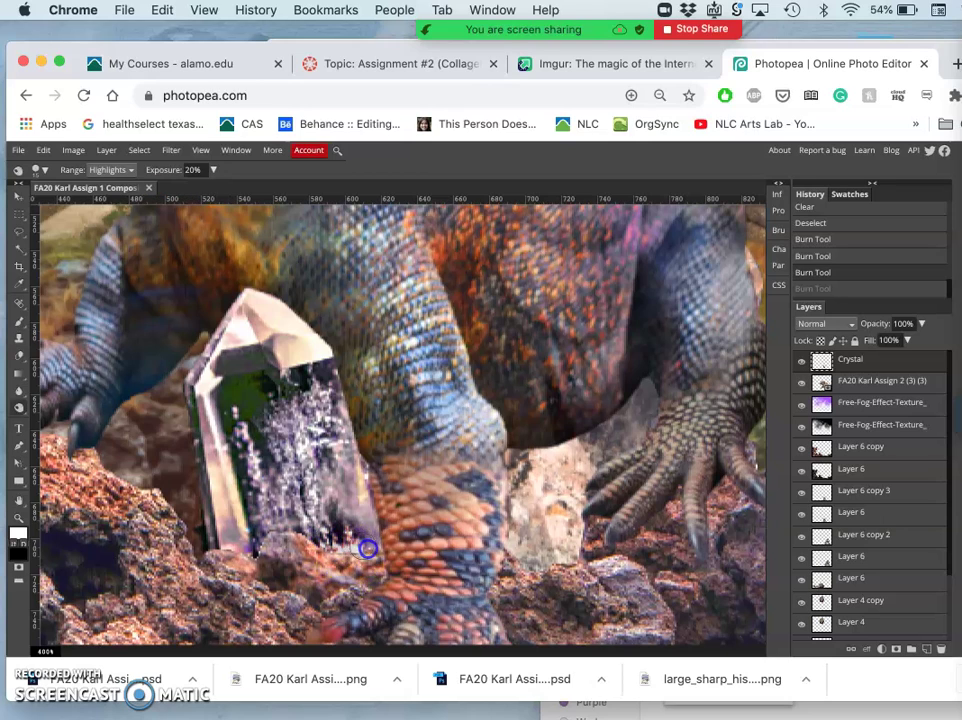
click(251, 553)
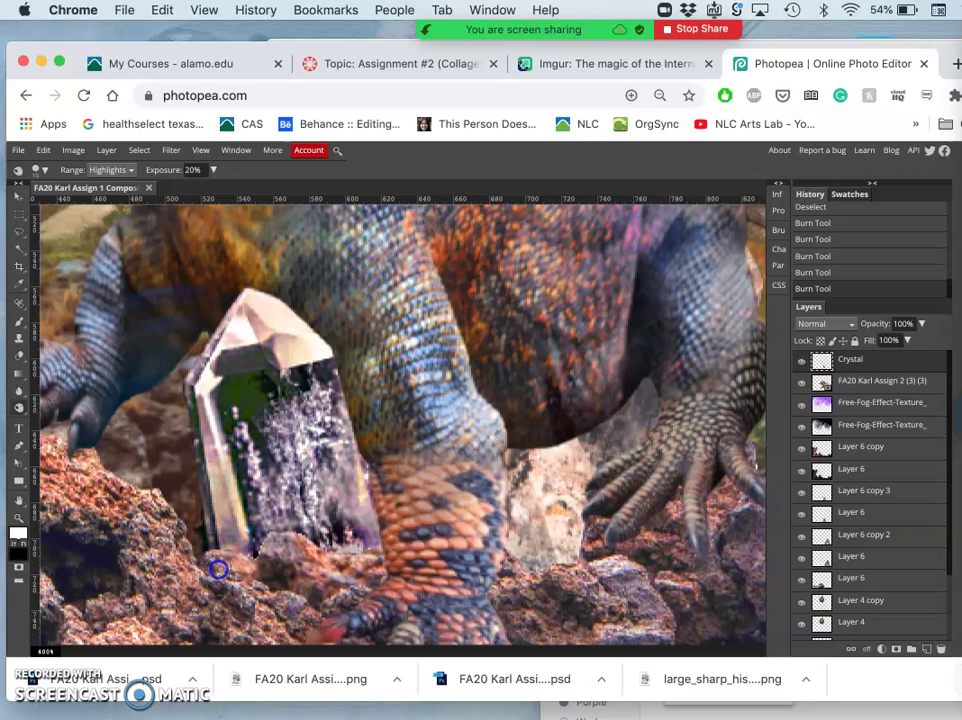
mouse_move(218, 570)
mouse_down()
mouse_move(200, 498)
mouse_move(217, 472)
mouse_move(344, 498)
mouse_move(354, 440)
mouse_move(358, 485)
mouse_up()
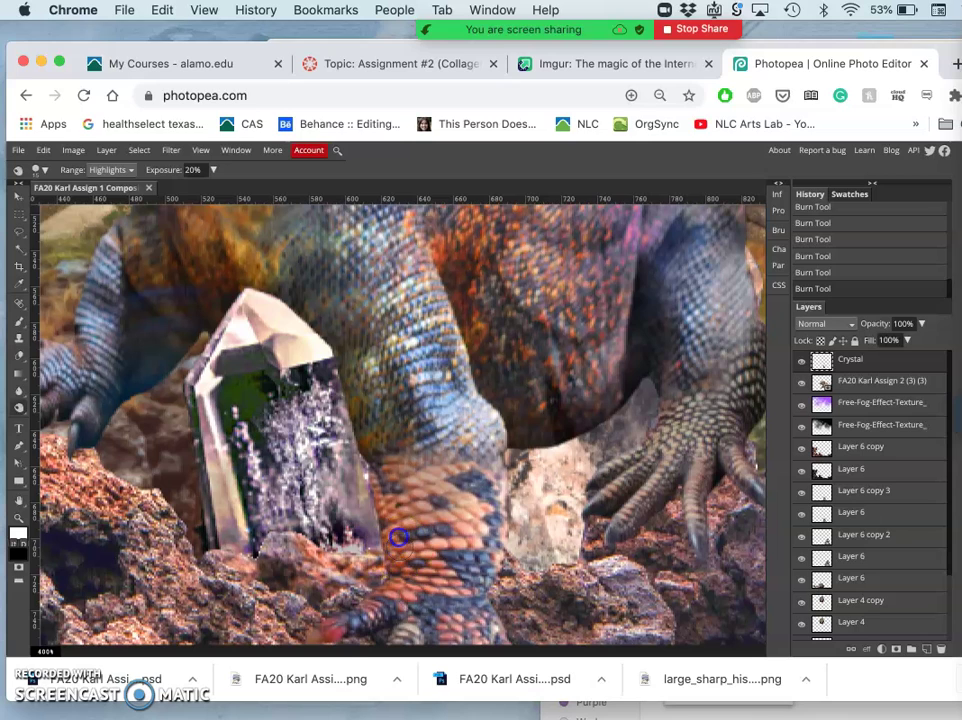
mouse_move(419, 477)
mouse_down()
mouse_move(337, 553)
mouse_move(446, 438)
mouse_move(354, 459)
mouse_move(419, 472)
mouse_move(242, 549)
mouse_move(346, 540)
mouse_move(332, 515)
mouse_move(368, 520)
mouse_move(288, 499)
mouse_move(336, 472)
mouse_move(219, 511)
mouse_move(277, 470)
mouse_move(370, 462)
mouse_move(363, 490)
mouse_move(239, 509)
mouse_move(112, 503)
mouse_move(516, 294)
mouse_move(461, 288)
mouse_move(390, 298)
mouse_move(539, 226)
mouse_move(597, 230)
mouse_move(646, 348)
mouse_move(613, 345)
mouse_move(658, 332)
mouse_move(420, 427)
mouse_move(391, 421)
mouse_move(408, 371)
mouse_move(488, 339)
mouse_move(422, 397)
mouse_move(361, 480)
mouse_up()
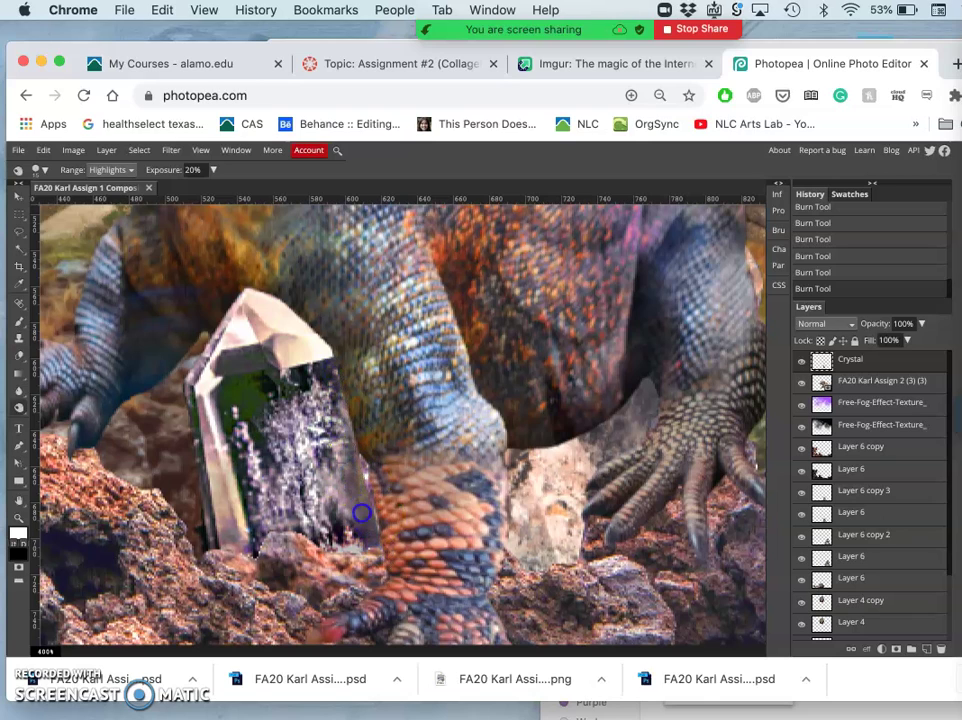
mouse_move(361, 515)
mouse_down()
mouse_move(353, 415)
mouse_move(379, 498)
mouse_up()
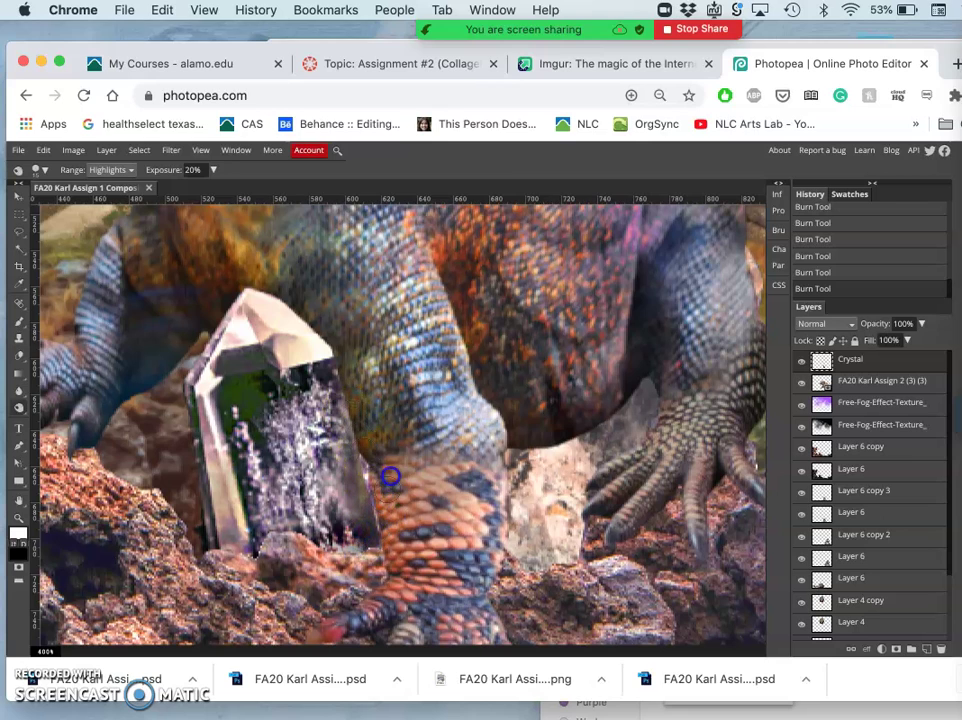
click(856, 392)
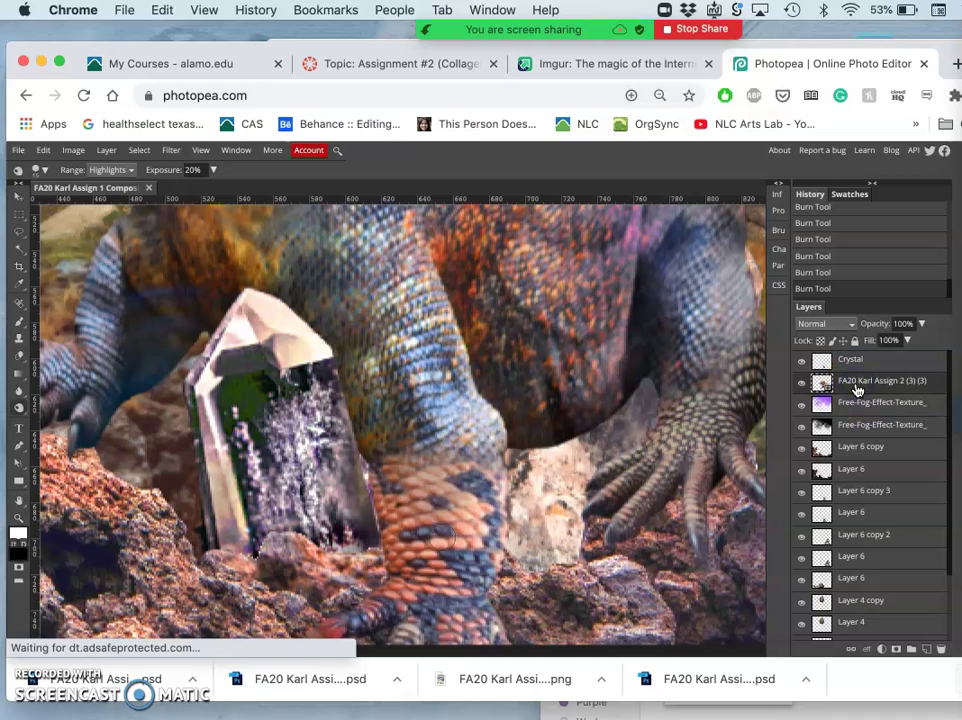
Step: Rasterize the 'FA20 Karl Assign 2 (3) (3)' layer and burn a shadow onto the lizard's leg
right_click(856, 388)
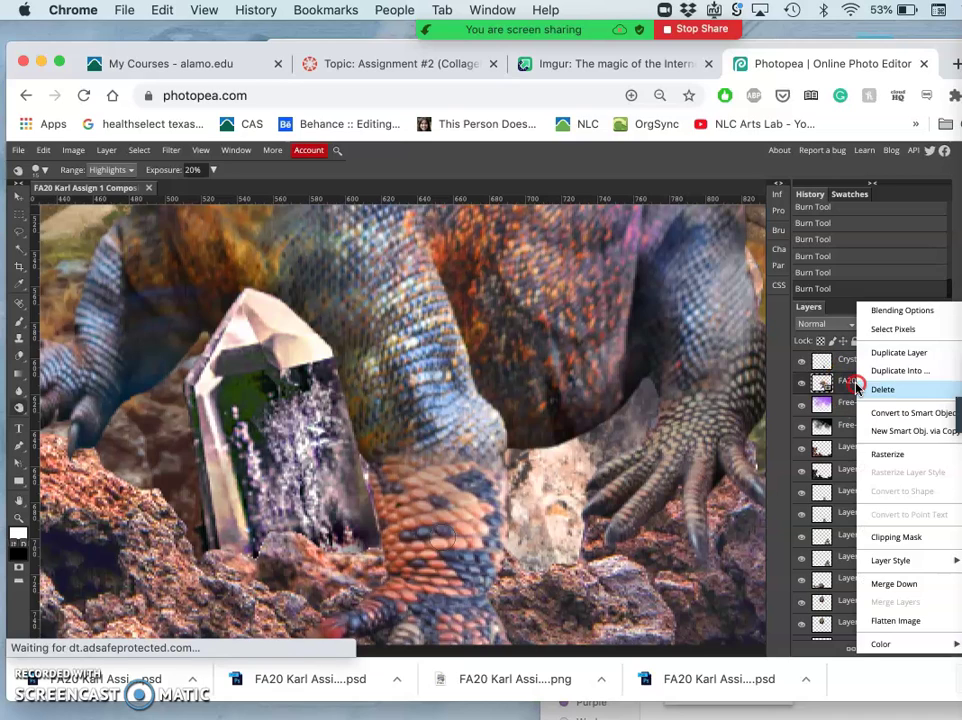
click(876, 454)
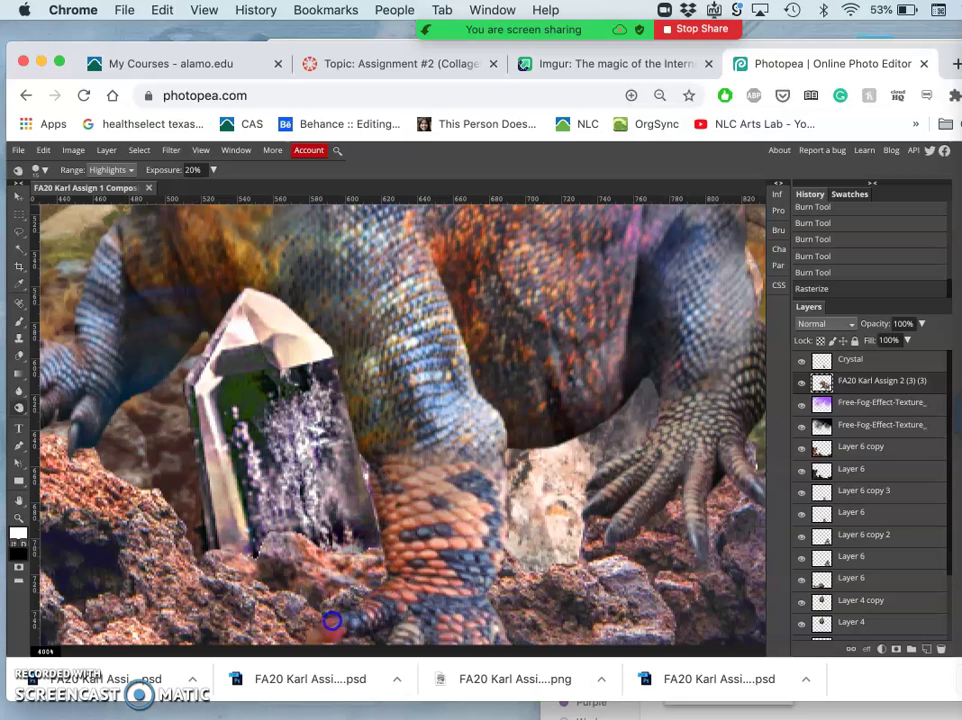
drag(455, 566, 395, 528)
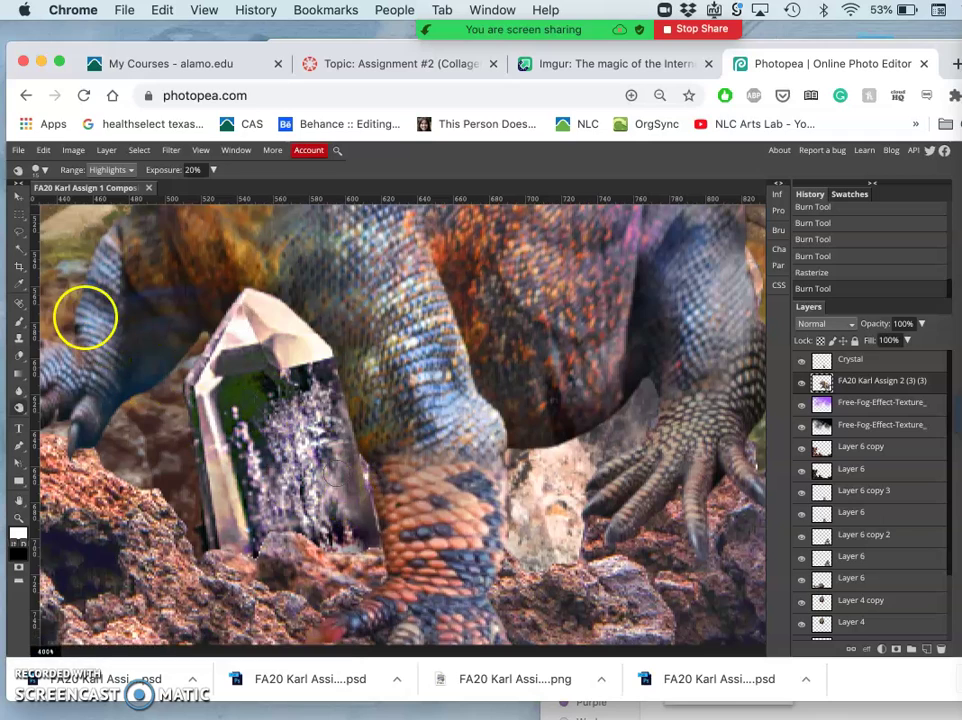
click(19, 229)
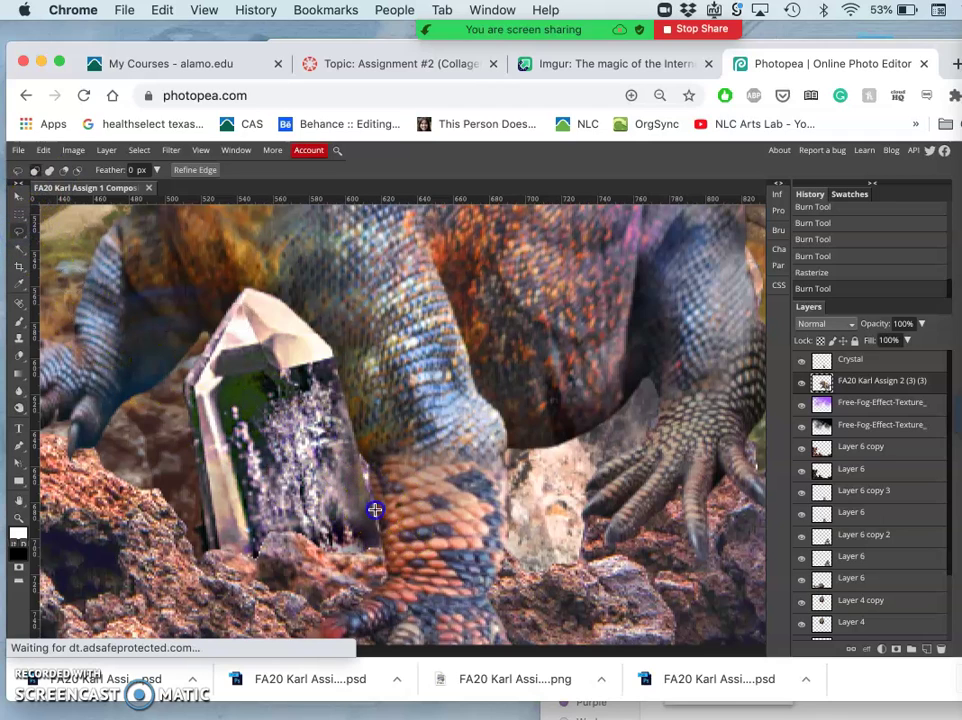
drag(370, 513, 376, 562)
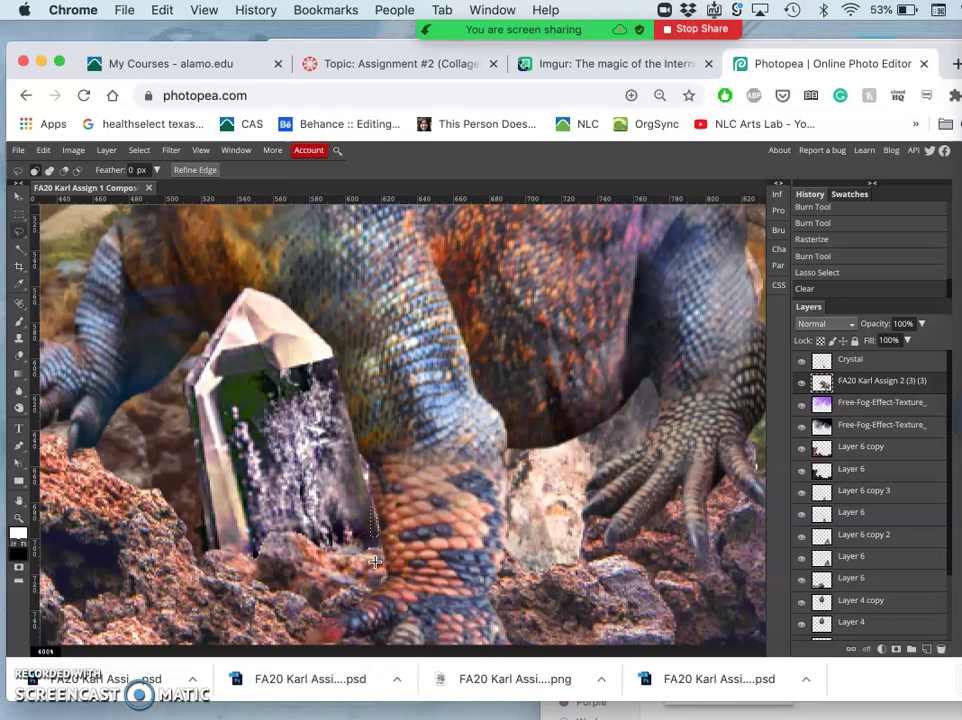
key(super+z)
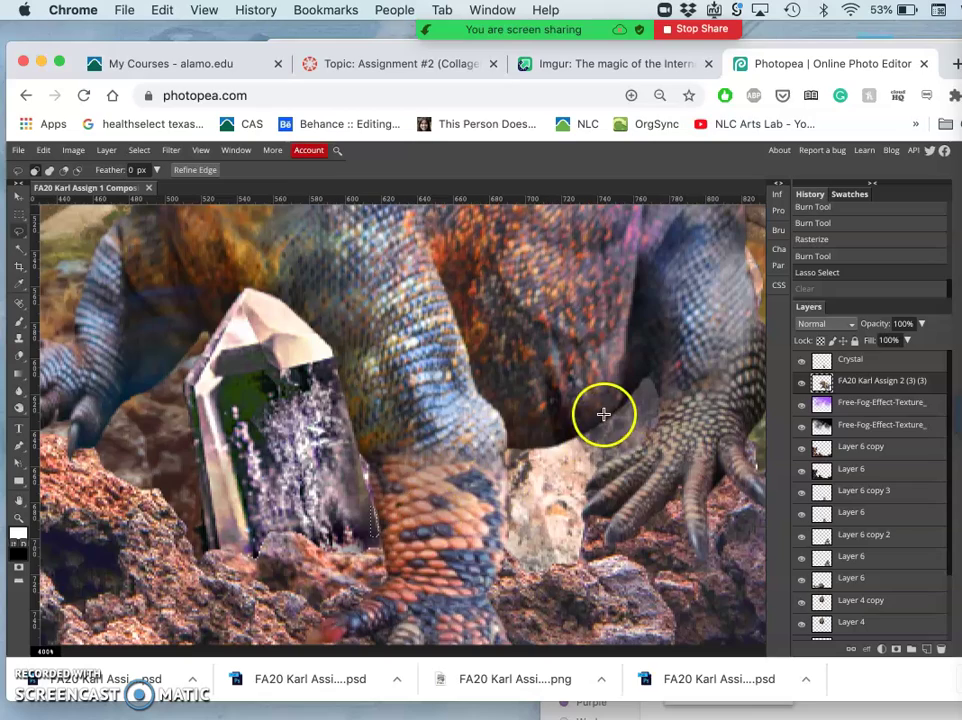
key(super+equal)
scroll(618, 441, down, 5)
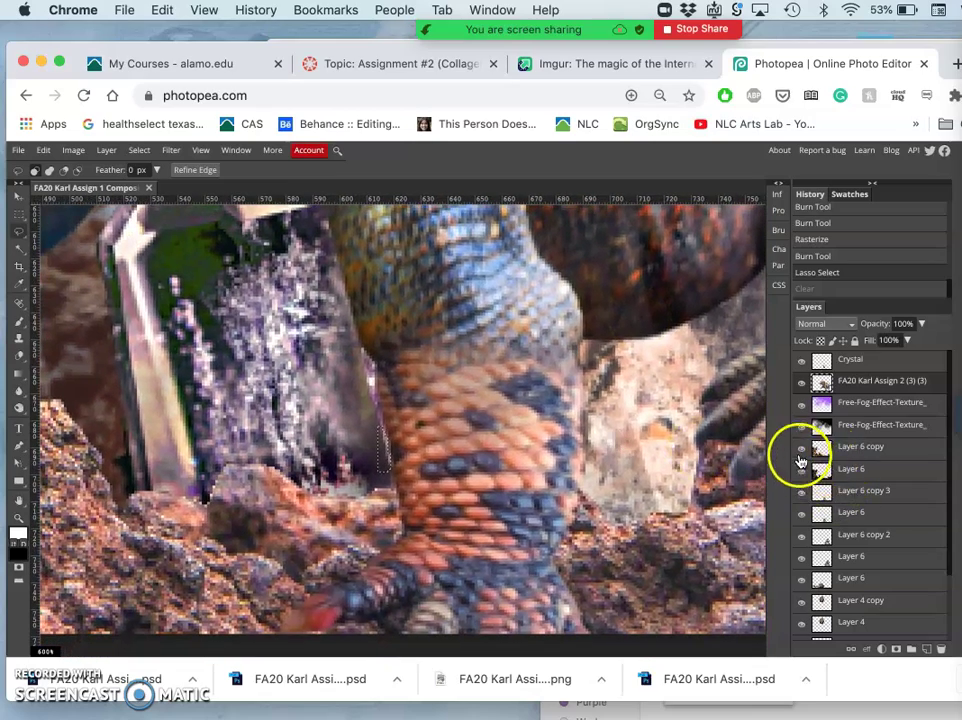
click(801, 449)
click(801, 449)
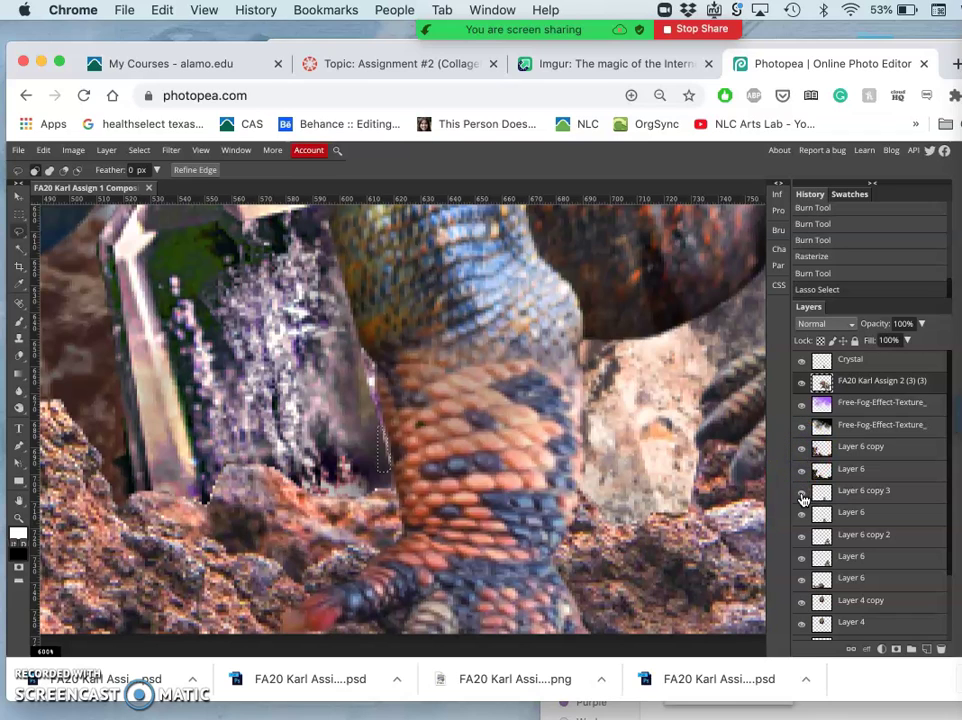
click(801, 538)
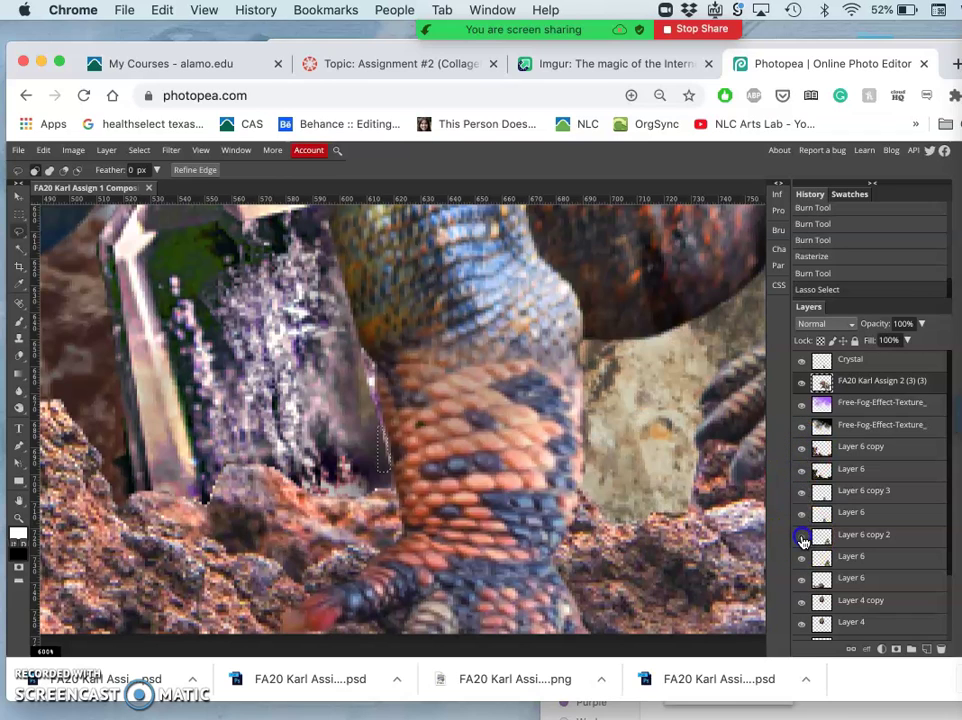
click(801, 538)
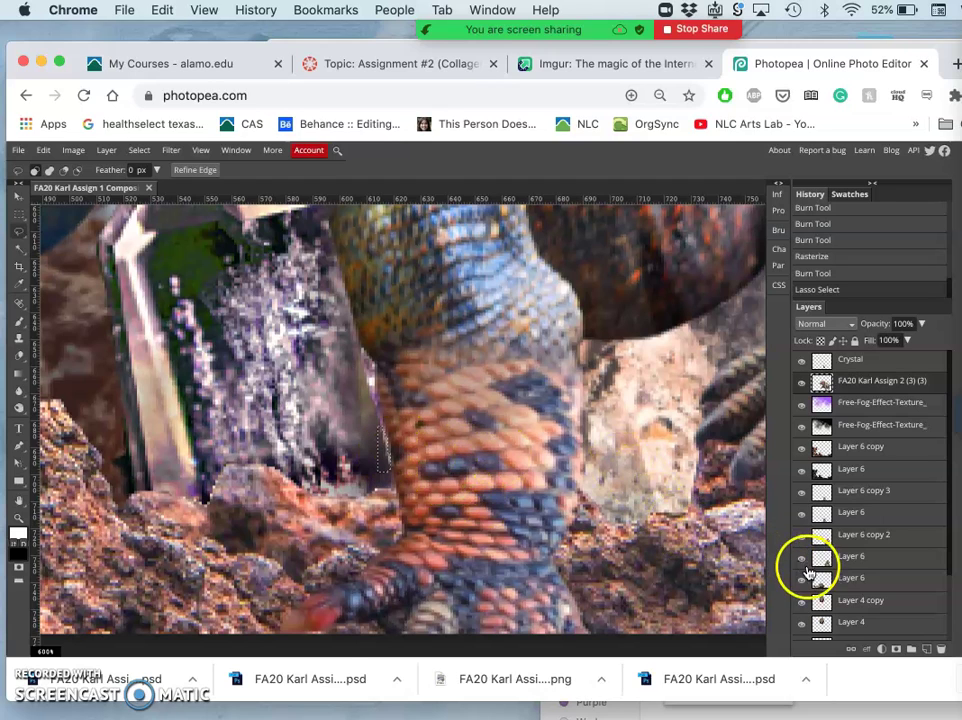
click(799, 605)
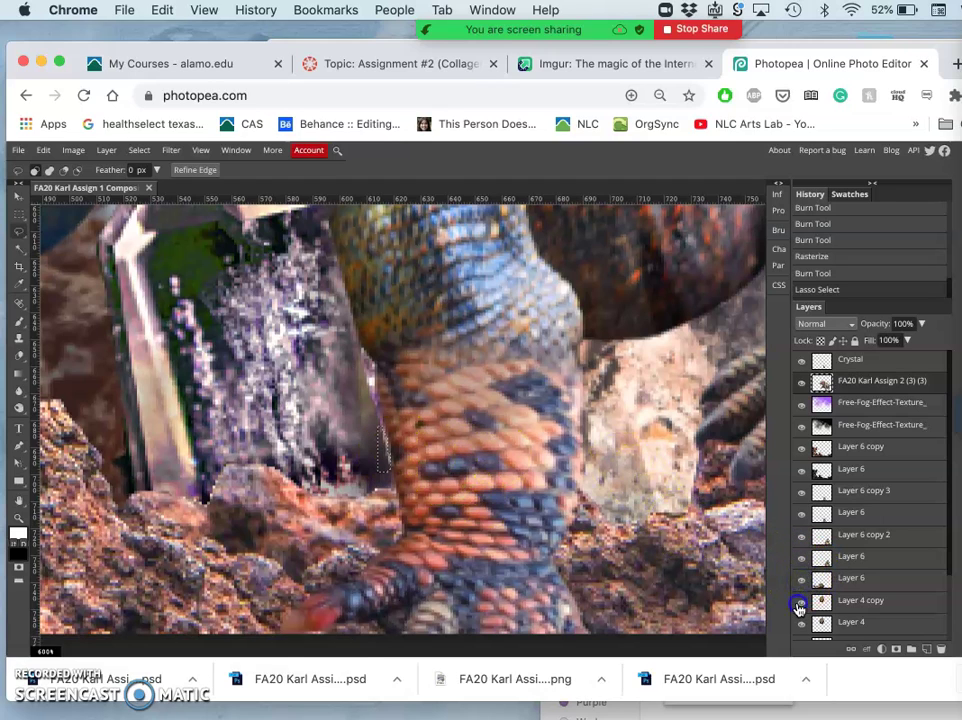
click(840, 361)
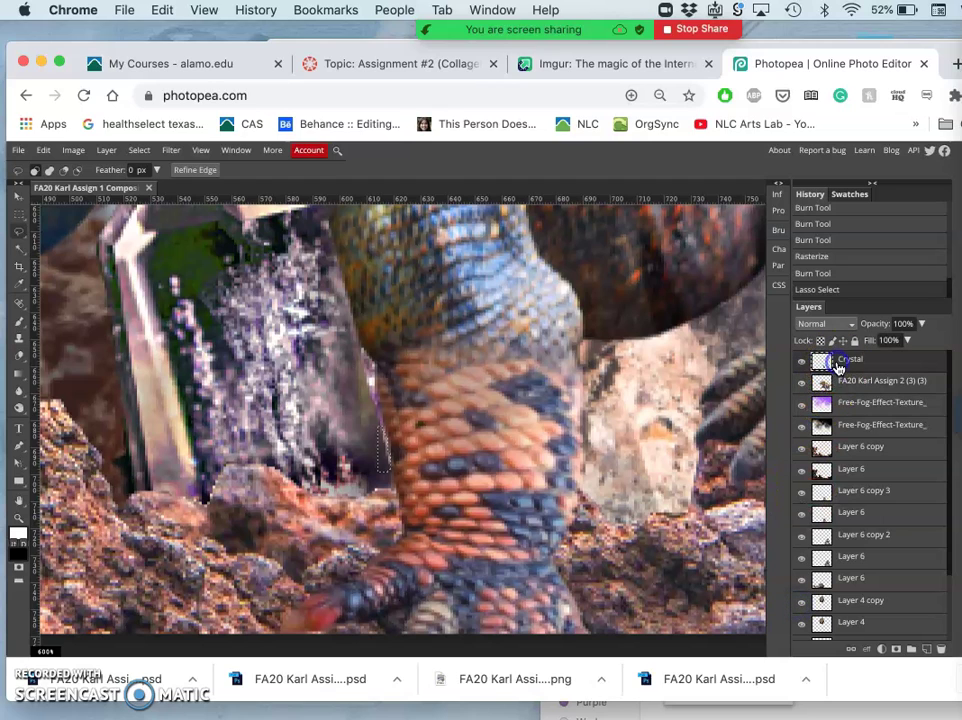
click(389, 347)
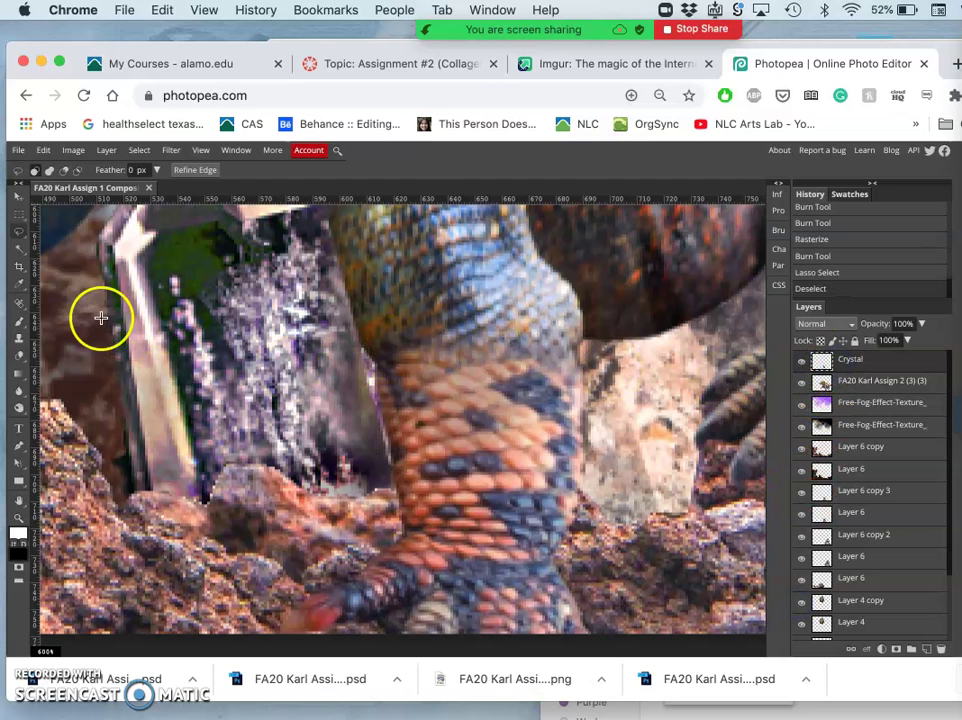
Step: Clone Stamp crystal texture at 63% opacity over the crystal's lower area and edge
click(20, 342)
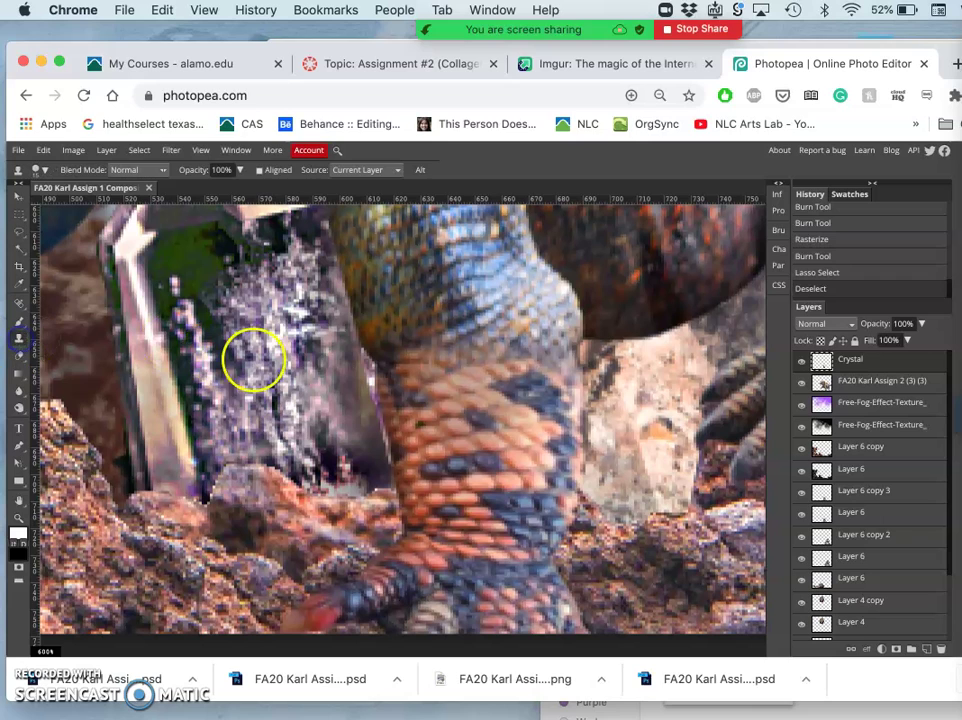
alt+click(275, 288)
click(368, 452)
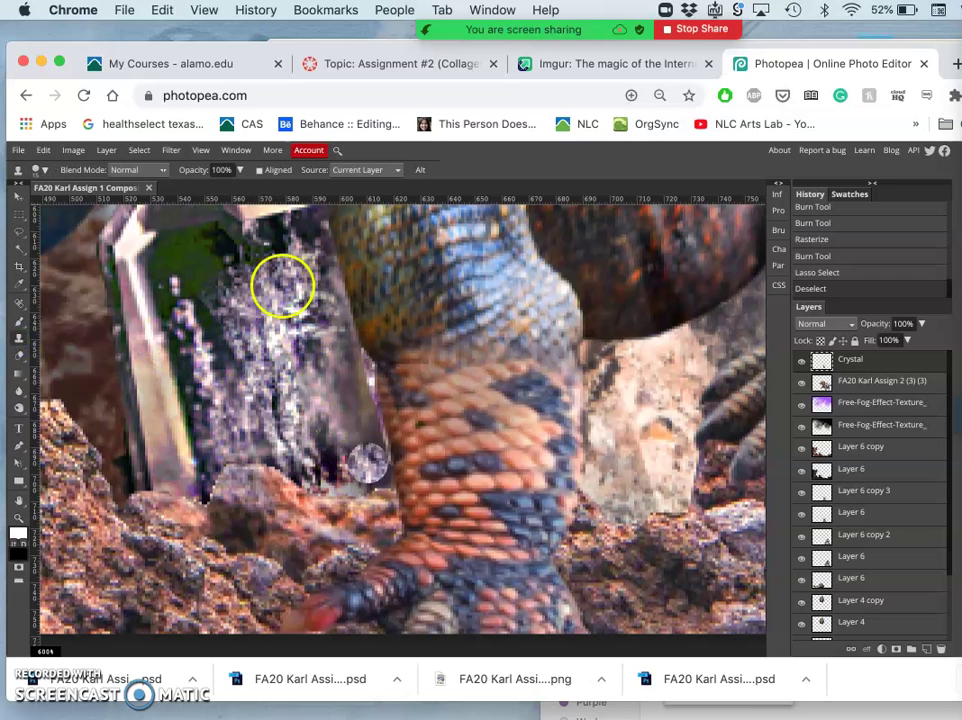
click(238, 171)
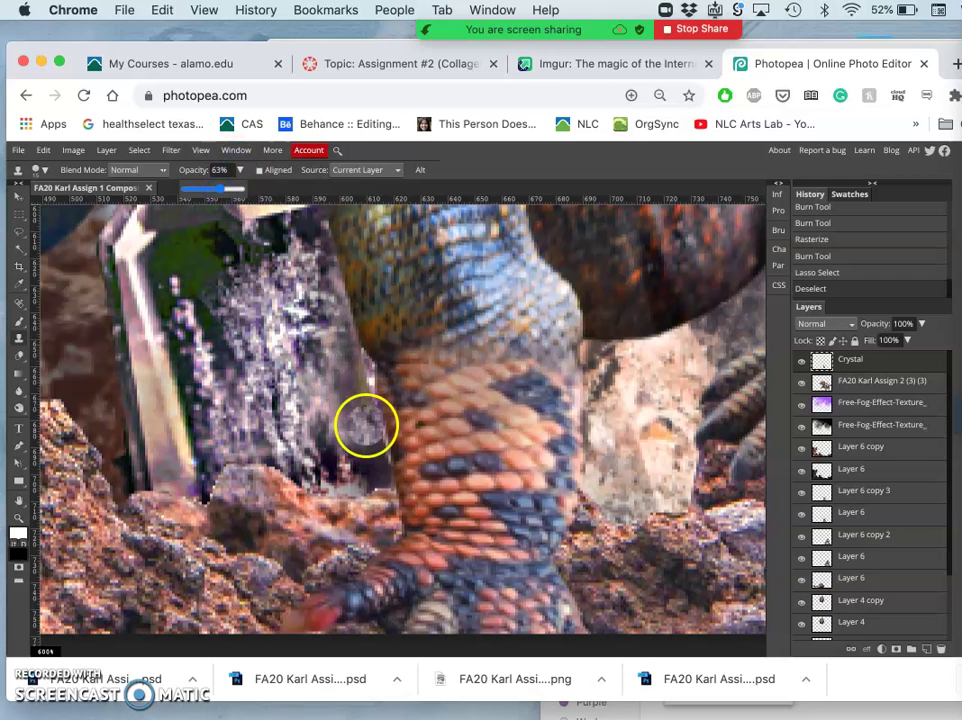
click(366, 425)
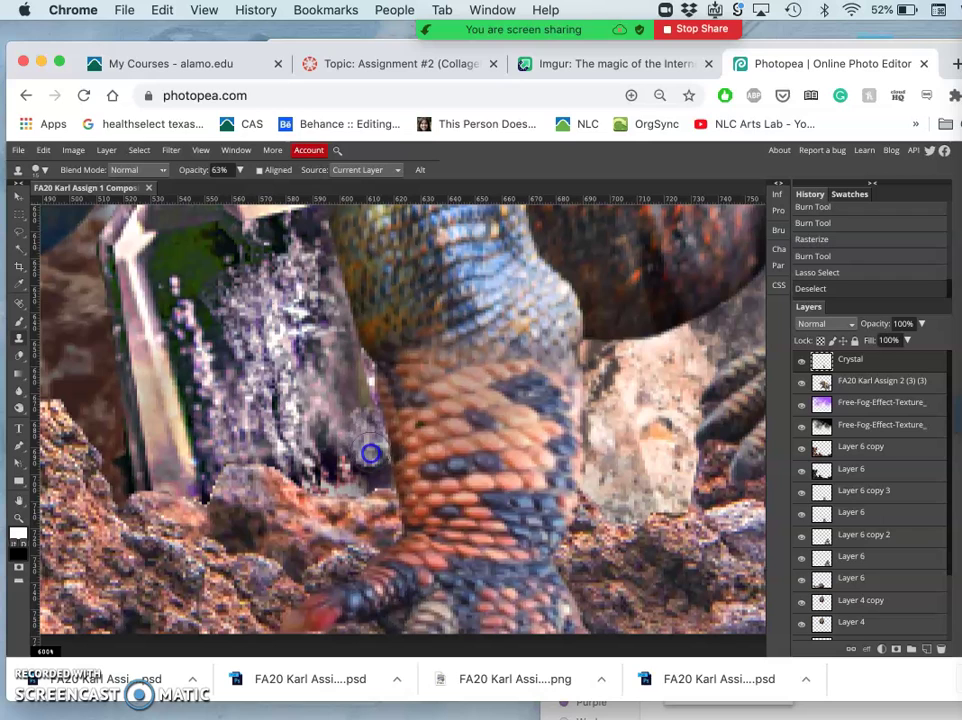
mouse_move(369, 455)
mouse_down()
mouse_move(322, 425)
mouse_move(222, 228)
mouse_move(210, 253)
mouse_up()
drag(339, 412, 367, 460)
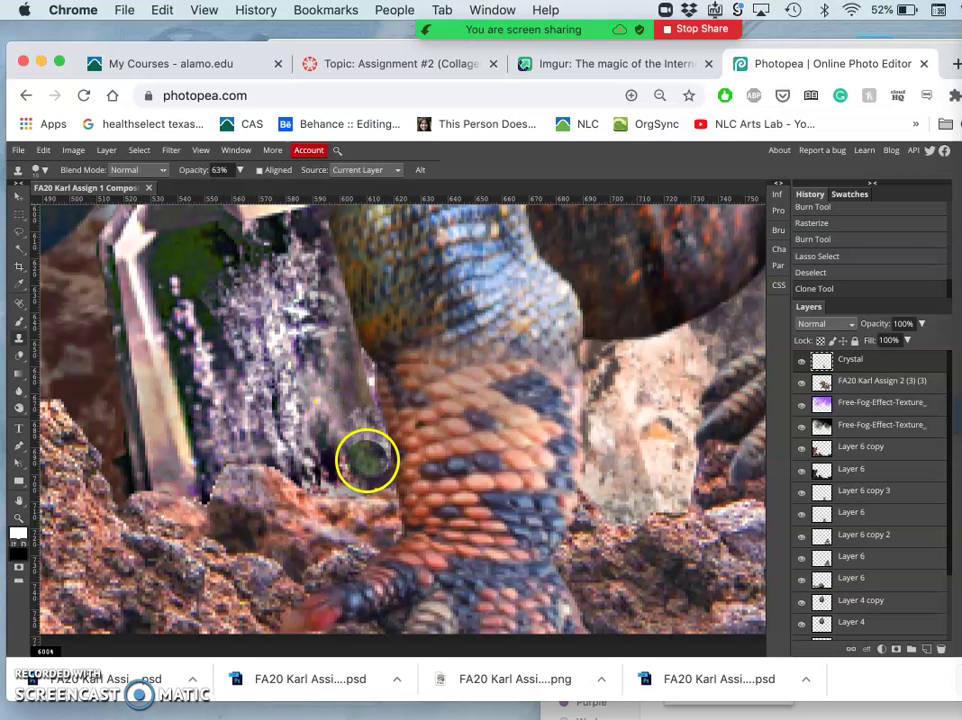
Step: With 8% hardness and 28% opacity, clone-blend the crystal's lower edge into the leg
click(38, 169)
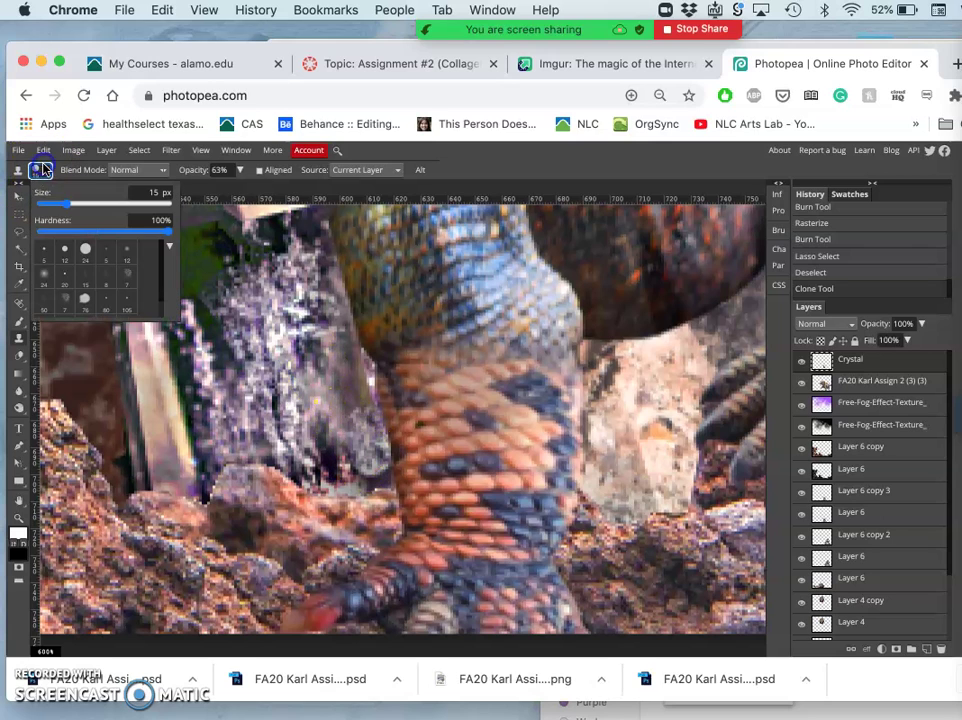
click(47, 230)
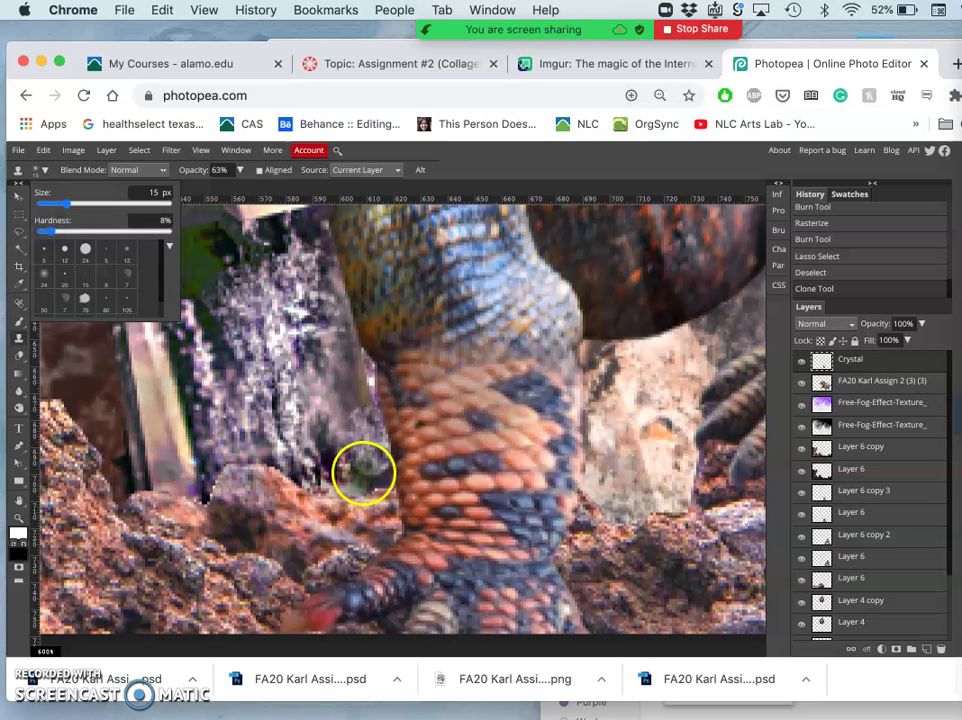
drag(365, 466, 357, 461)
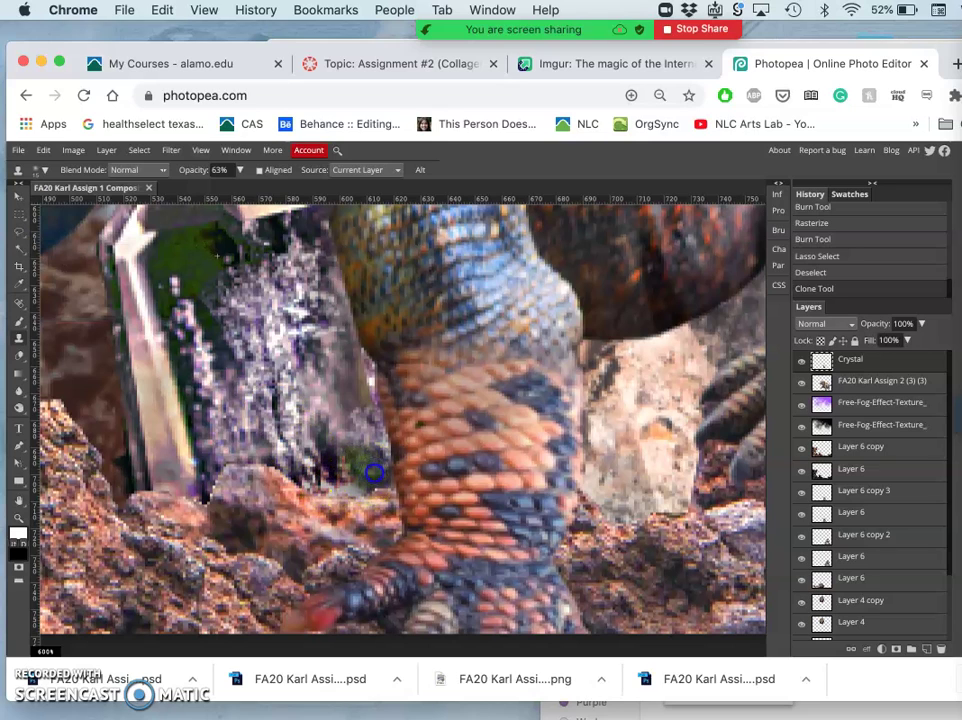
drag(284, 358, 212, 222)
click(240, 170)
click(200, 193)
mouse_move(352, 480)
mouse_down()
mouse_move(350, 457)
mouse_move(367, 423)
mouse_move(375, 442)
mouse_move(369, 415)
mouse_move(374, 440)
mouse_move(326, 455)
mouse_move(277, 449)
mouse_move(344, 486)
mouse_move(320, 482)
mouse_up()
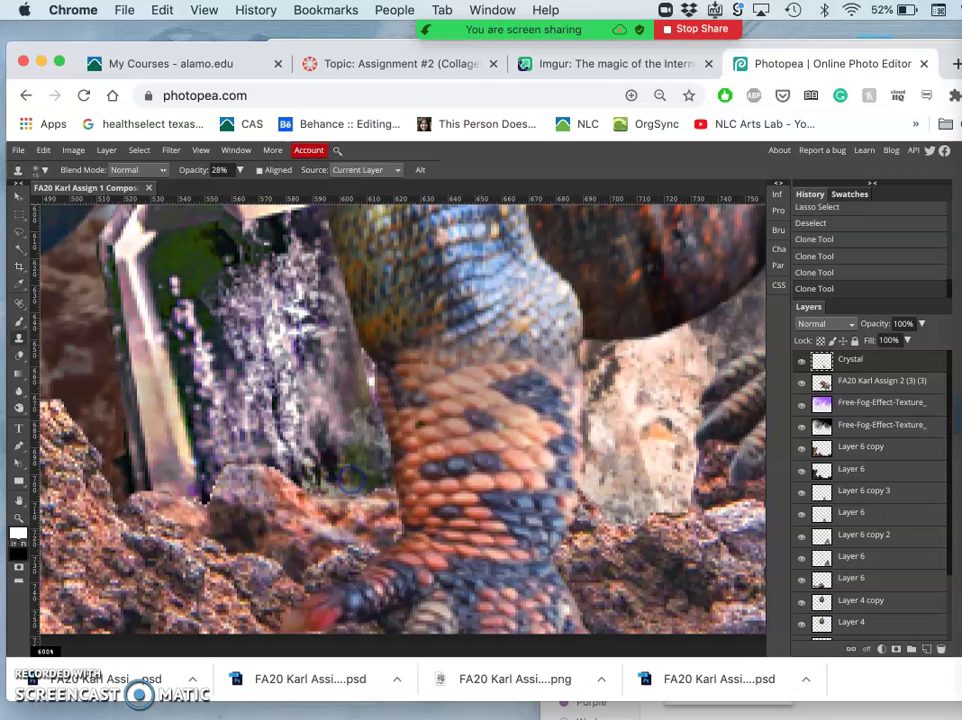
scroll(375, 470, down, 6)
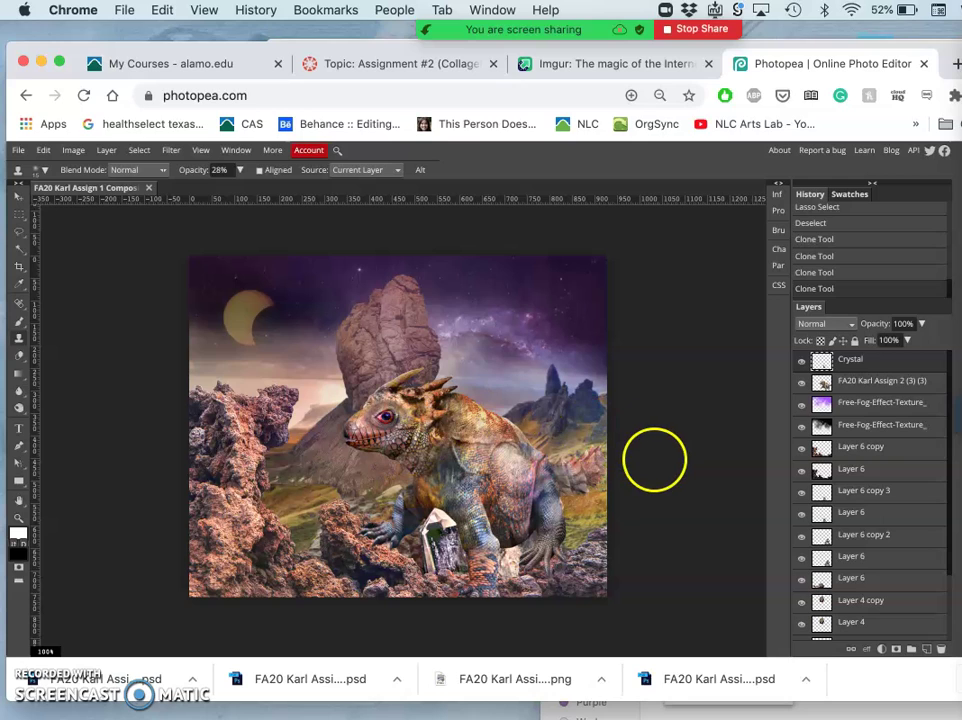
mouse_move(655, 457)
mouse_down()
mouse_move(732, 382)
mouse_move(505, 565)
mouse_up()
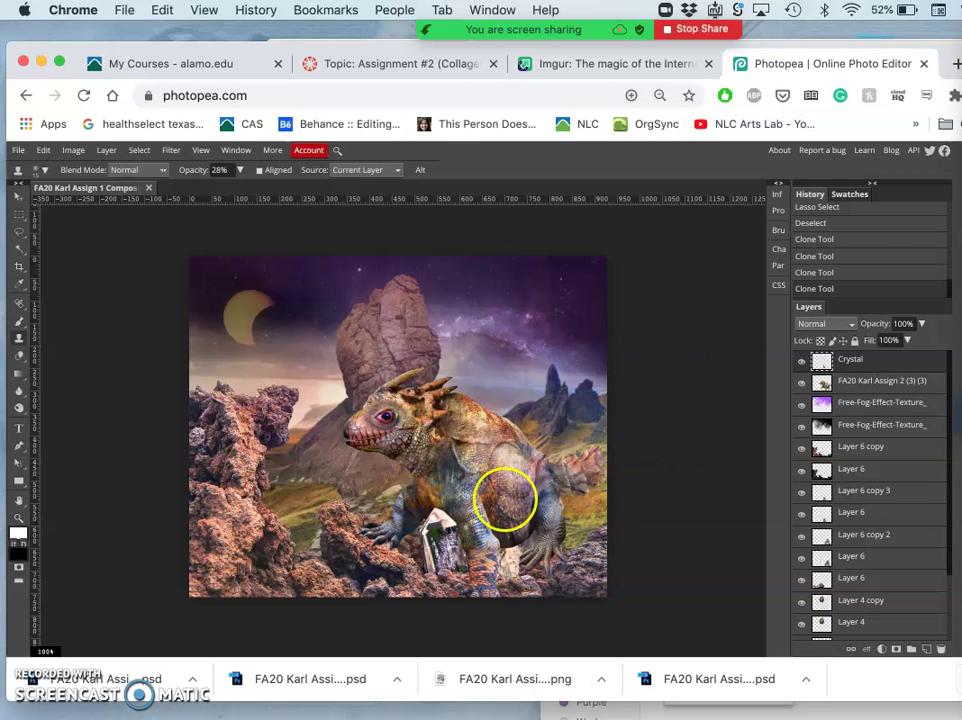
click(806, 365)
click(804, 362)
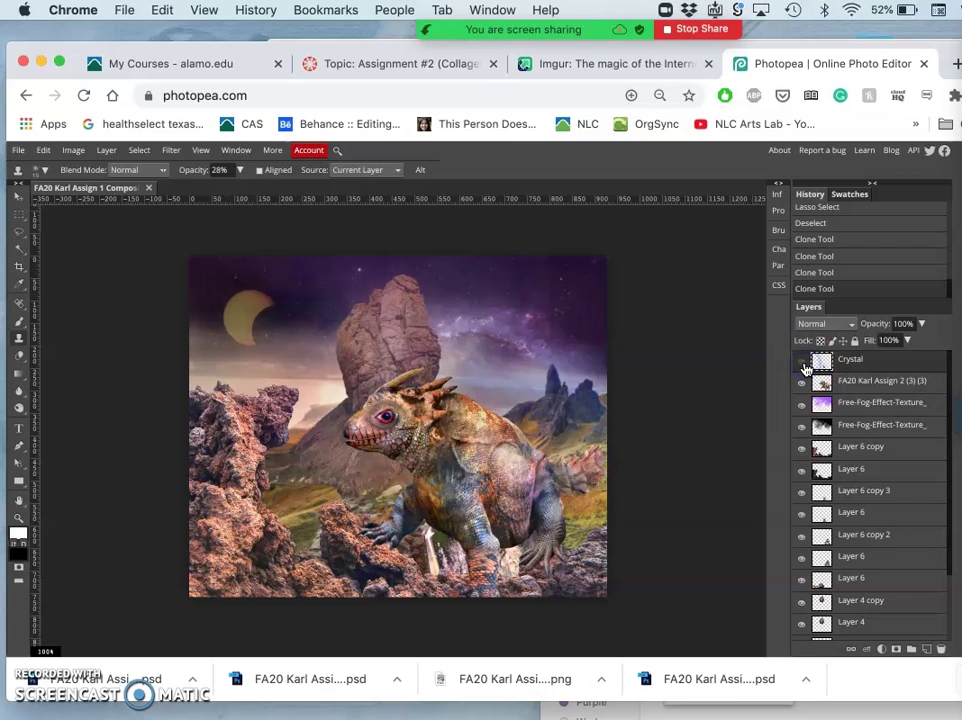
click(803, 362)
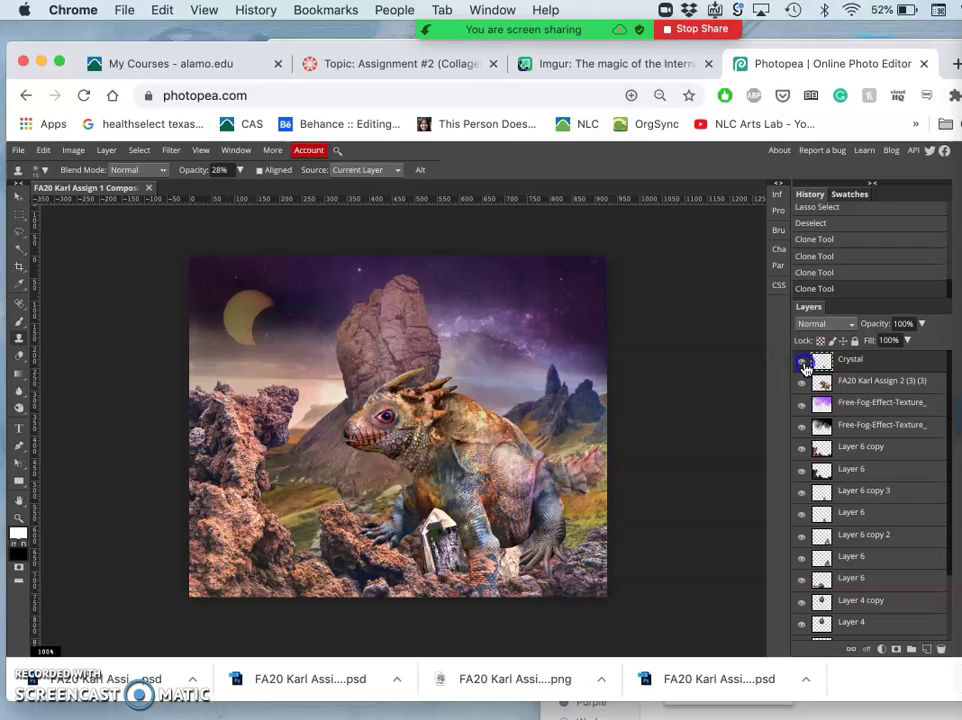
click(803, 363)
click(803, 363)
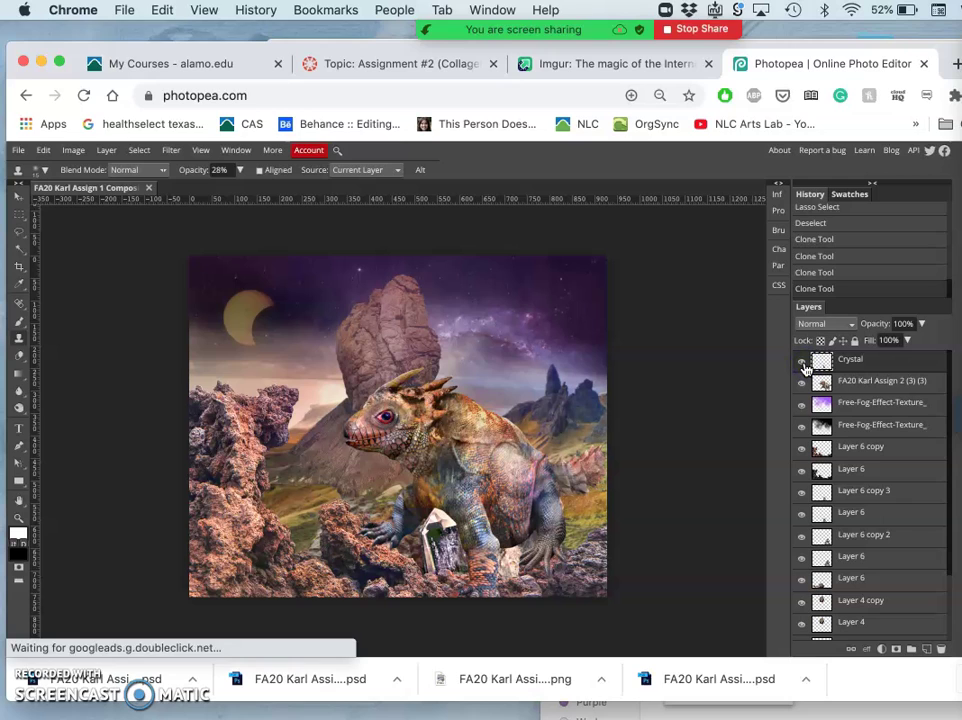
click(878, 365)
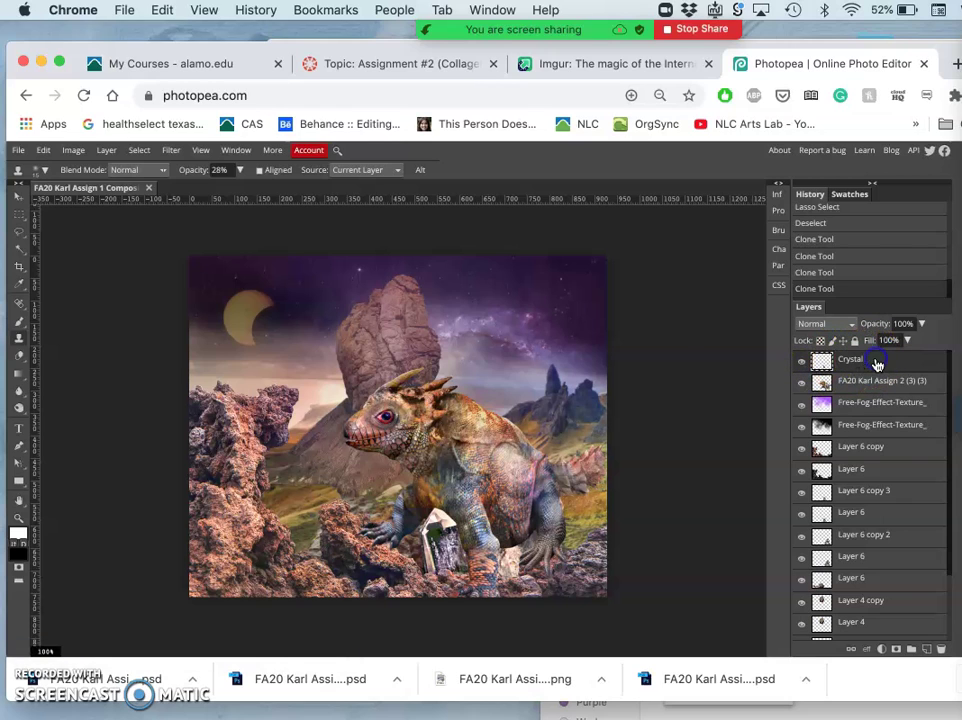
Step: Apply Levels to the crystal with output white set to 226
click(75, 152)
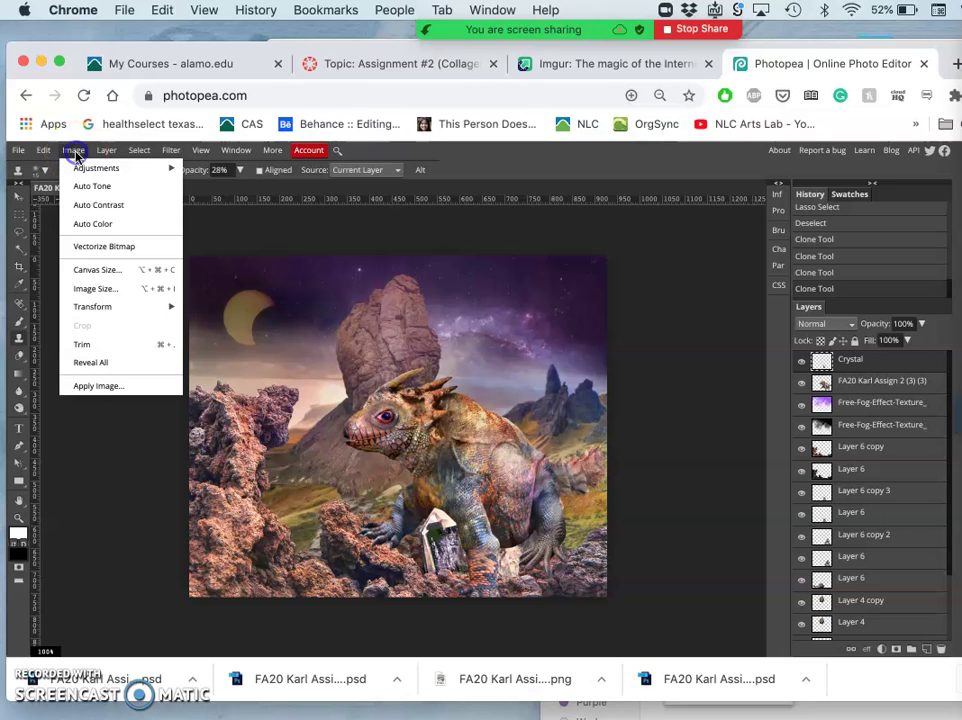
mouse_move(77, 170)
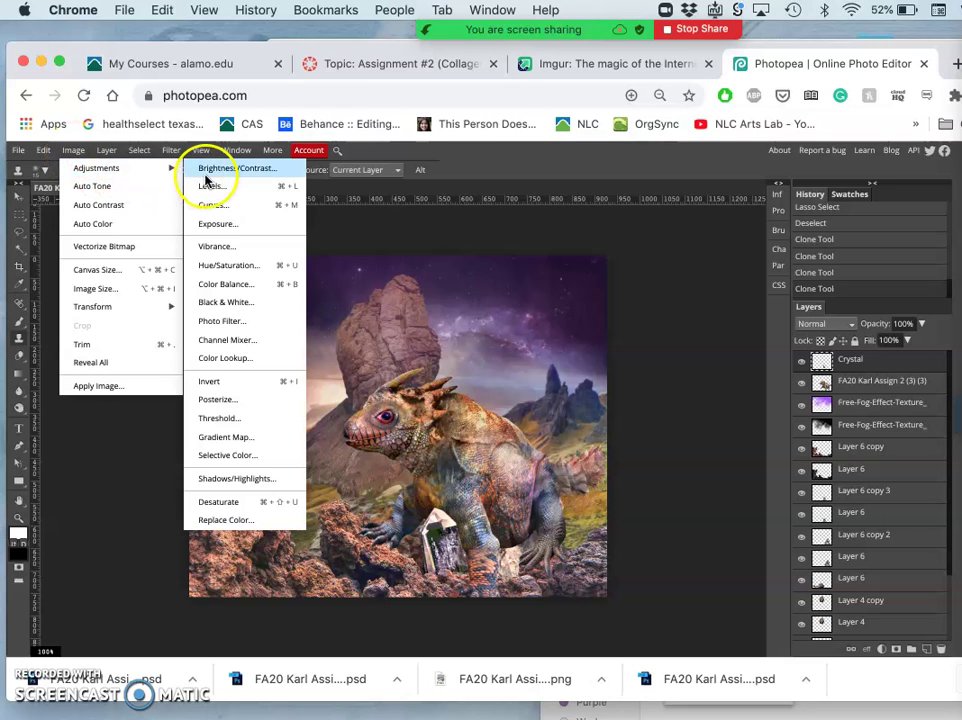
click(211, 186)
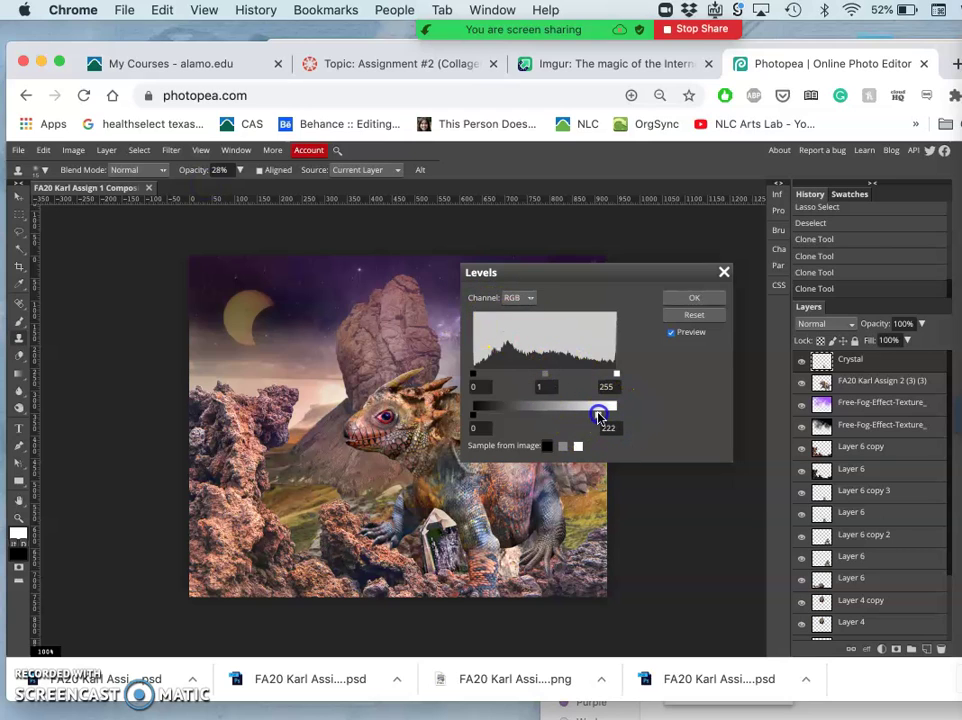
click(694, 297)
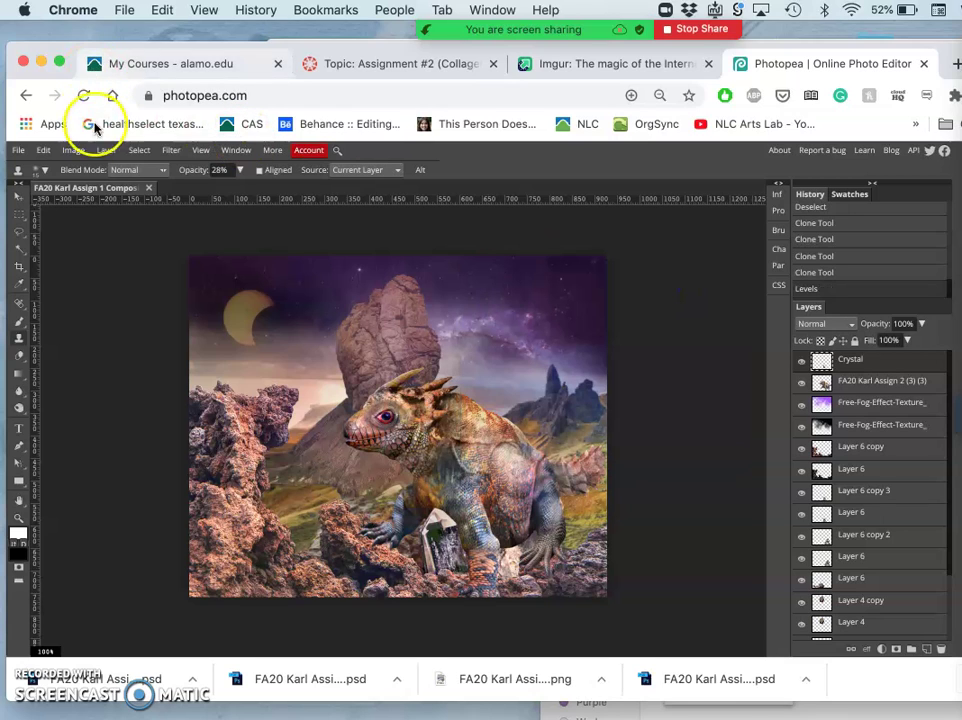
Step: Apply Hue/Saturation to the crystal with Saturation -25
click(74, 150)
click(142, 170)
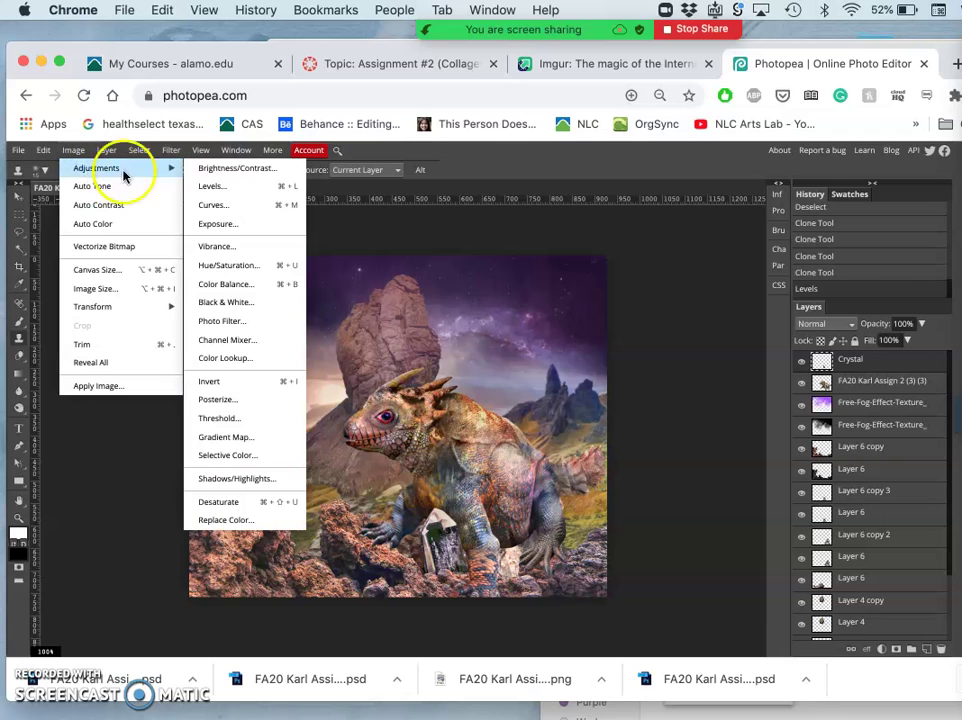
click(209, 265)
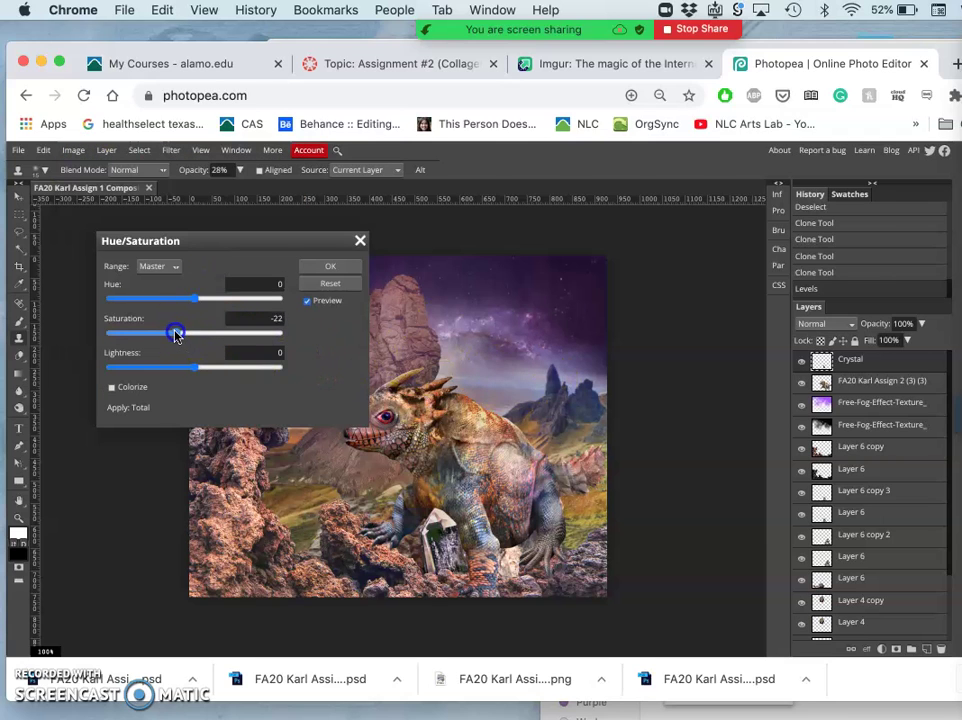
drag(174, 334, 177, 334)
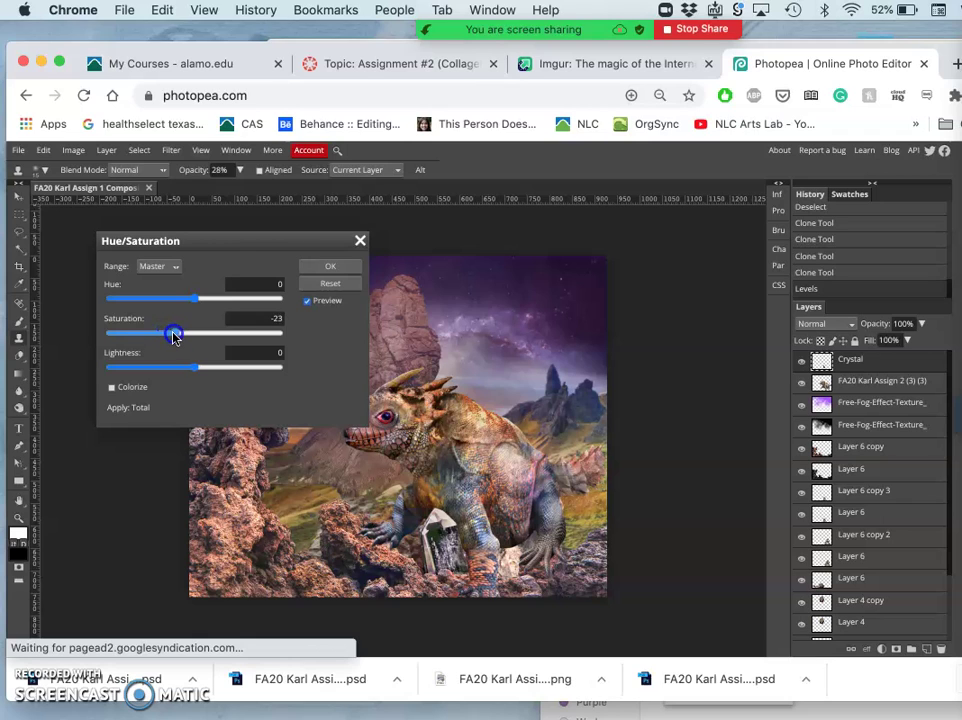
click(334, 266)
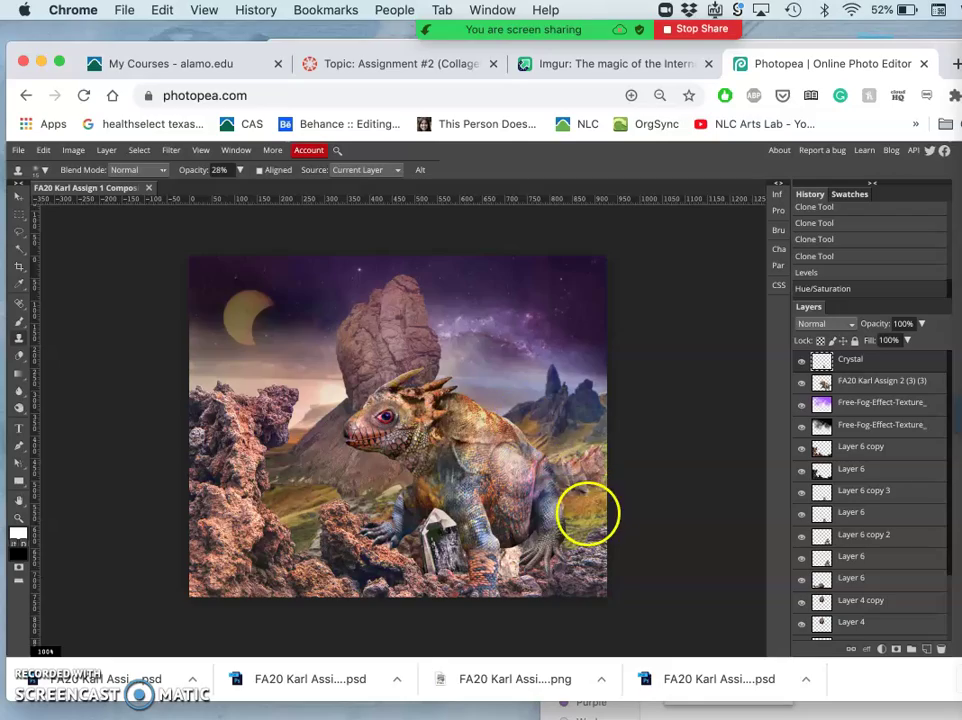
Step: Zoom in below the lizard's toes, toggle layers to find the light patch, and select Layer 6 copy 2
scroll(588, 517, up, 5)
scroll(588, 517, down, 5)
scroll(588, 517, right, 5)
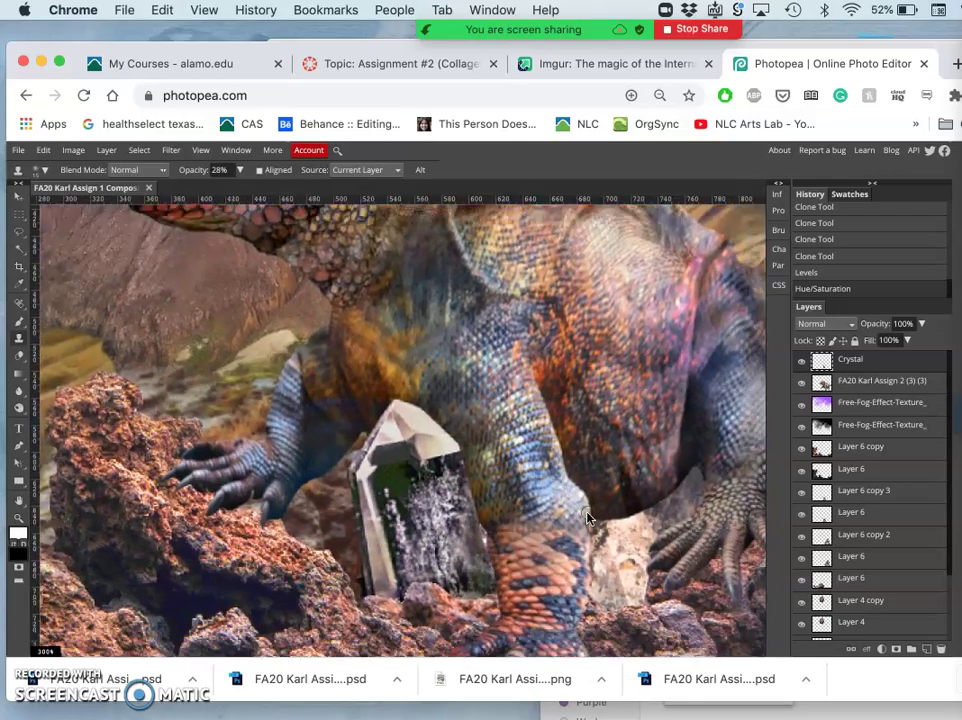
scroll(588, 517, down, 3)
scroll(588, 517, right, 3)
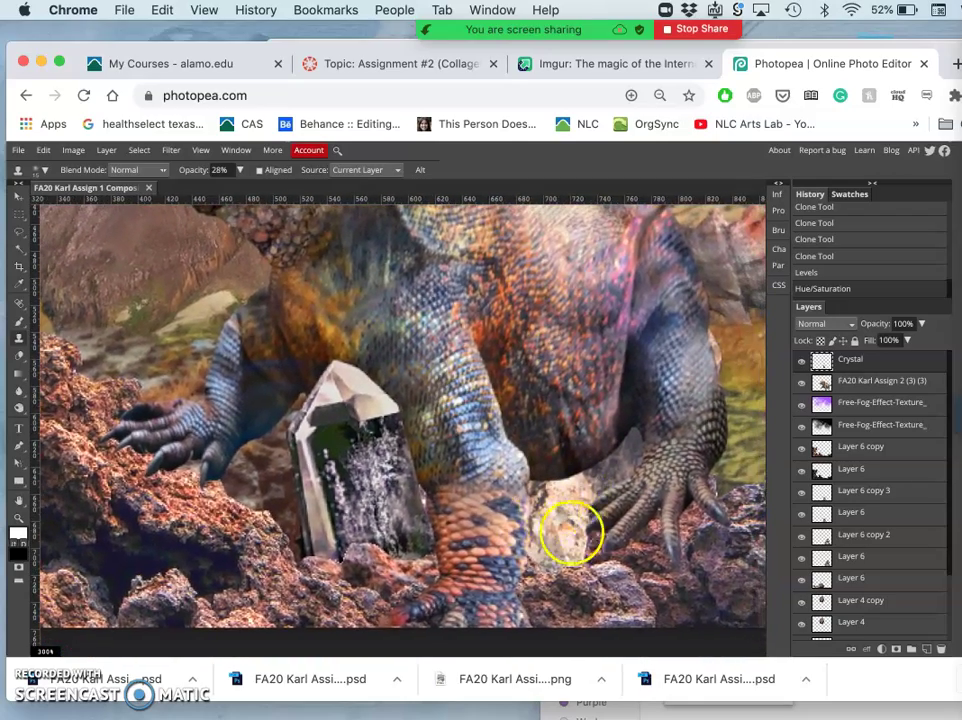
mouse_move(571, 536)
mouse_down()
mouse_move(580, 533)
mouse_move(552, 548)
mouse_move(556, 537)
mouse_up()
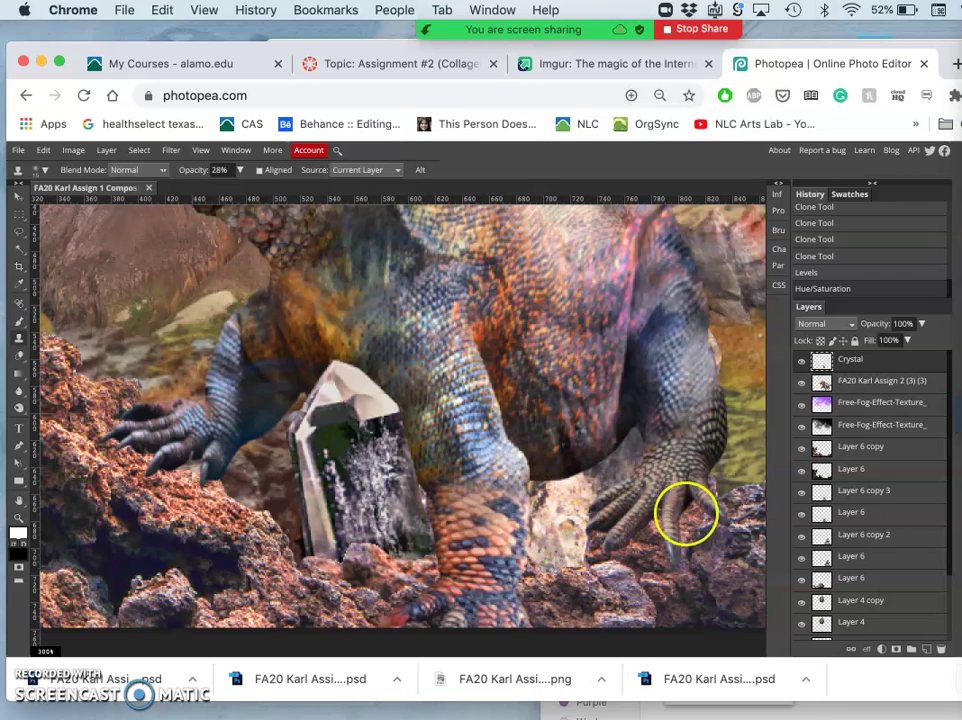
click(800, 540)
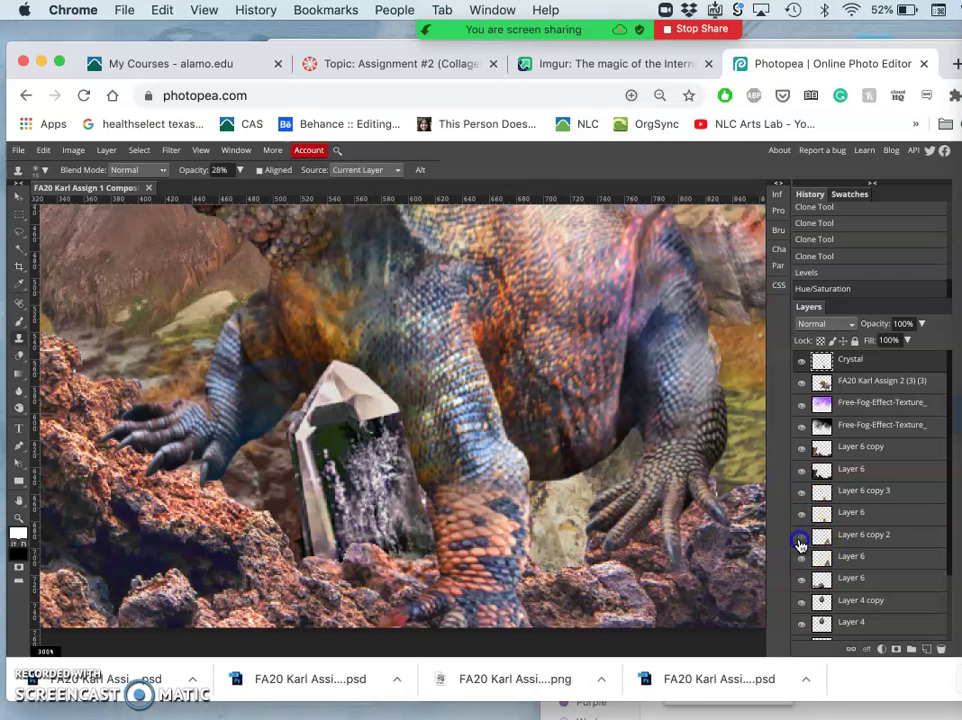
click(800, 540)
click(800, 541)
click(800, 541)
click(858, 540)
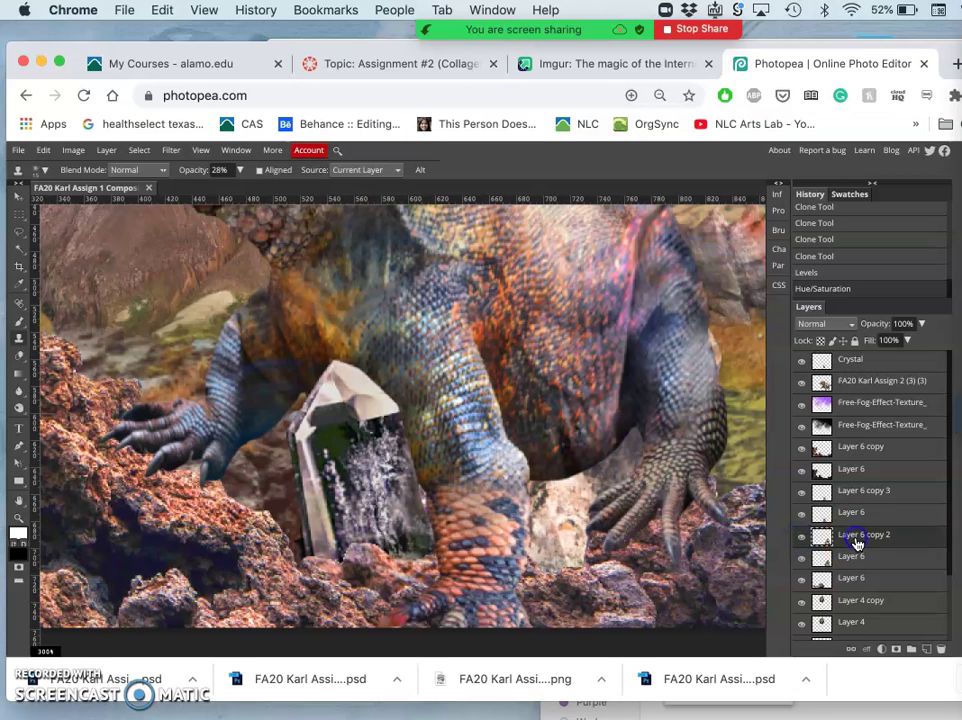
Step: Apply Levels to Layer 6 copy 2 with midtones 0.57 and output white 217
click(103, 151)
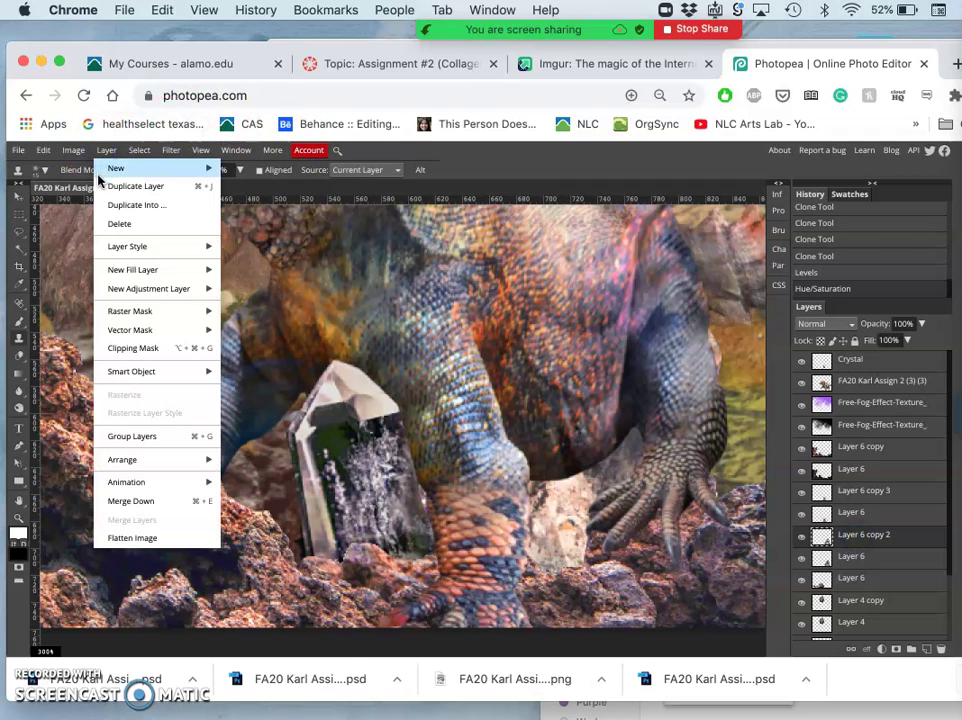
click(74, 151)
click(74, 151)
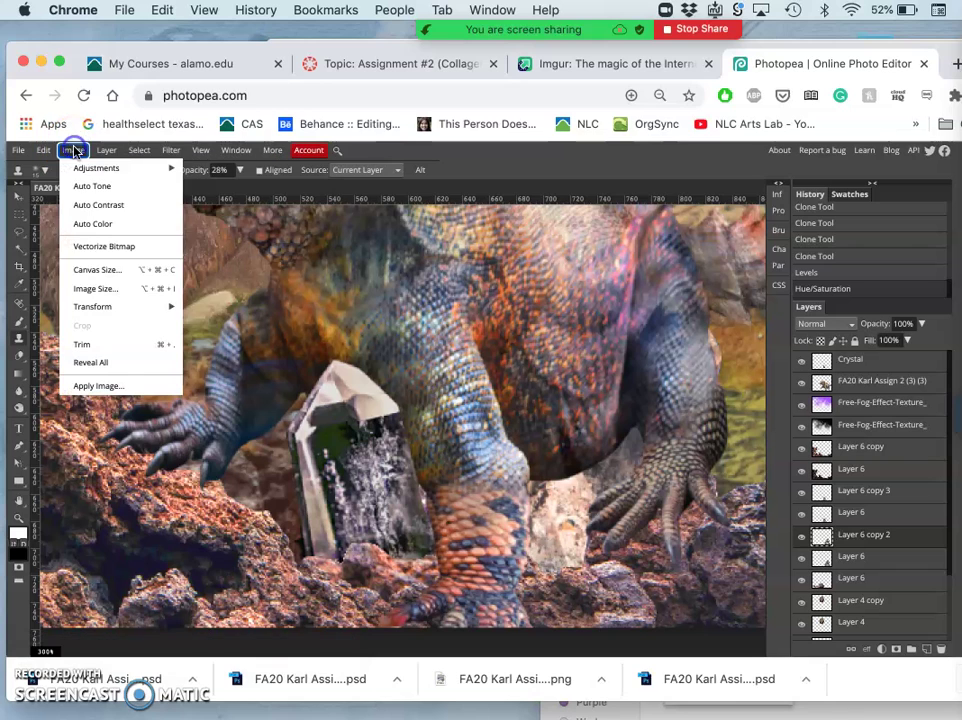
mouse_move(90, 168)
click(236, 188)
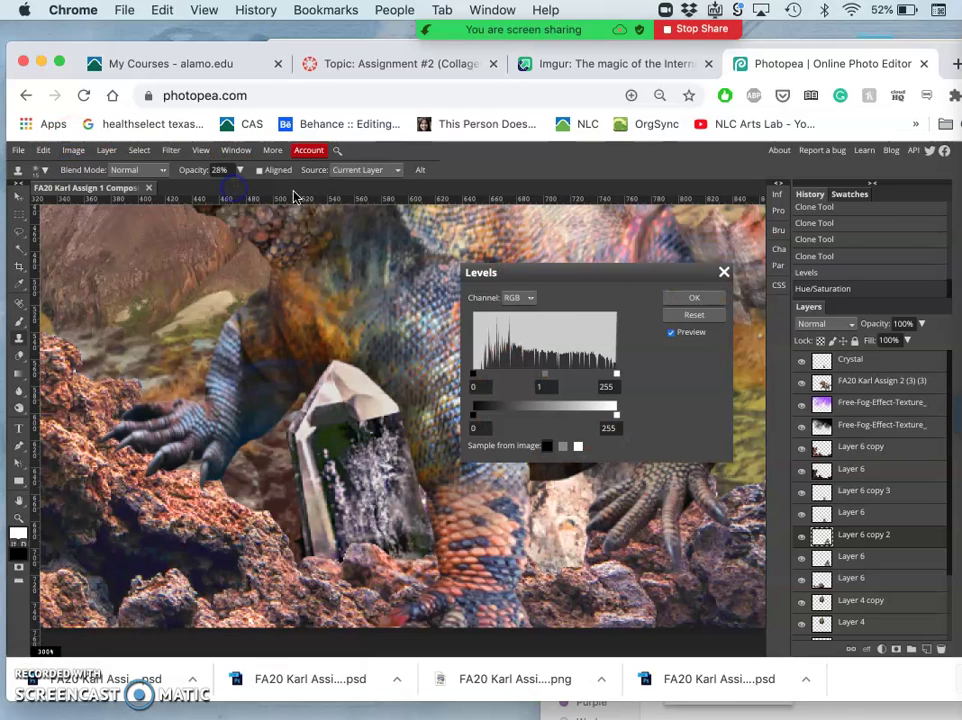
drag(605, 280, 311, 253)
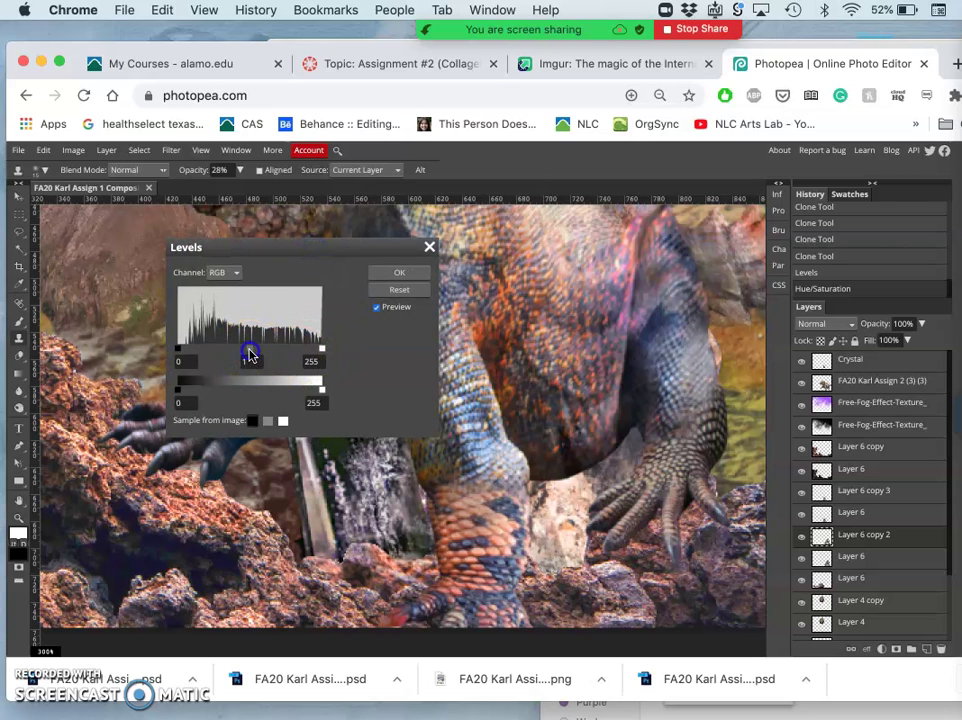
drag(245, 354, 267, 355)
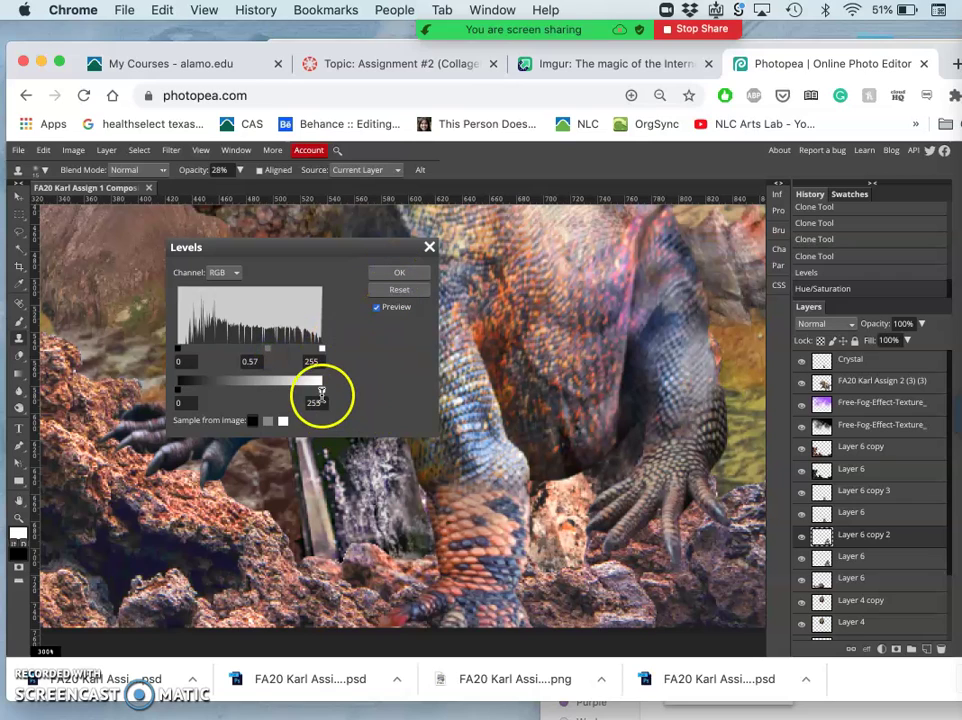
drag(322, 388, 289, 391)
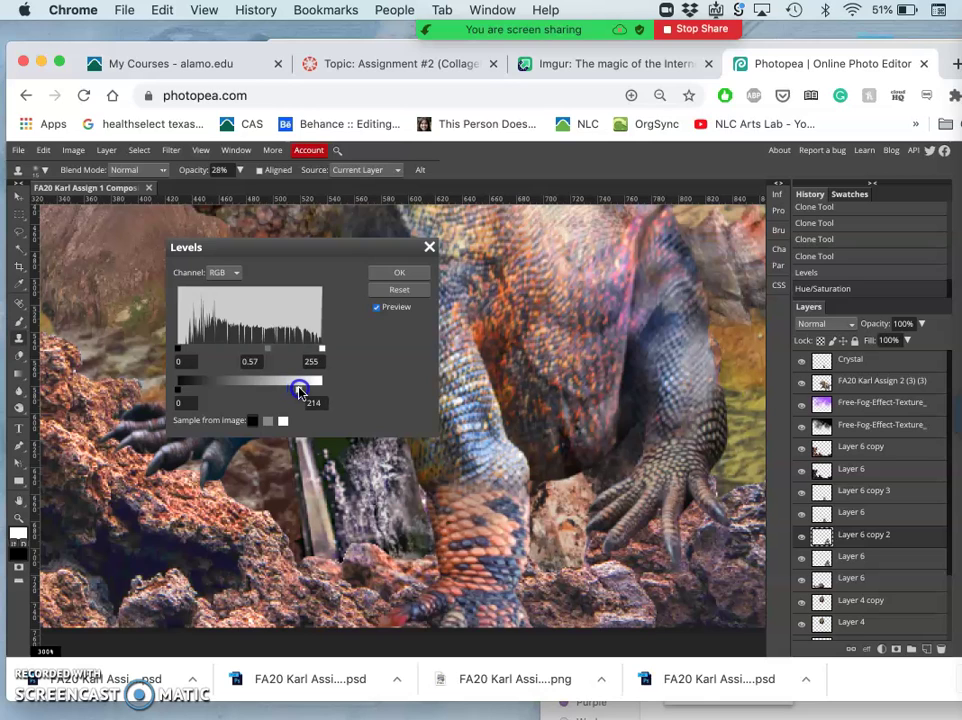
click(395, 273)
click(467, 347)
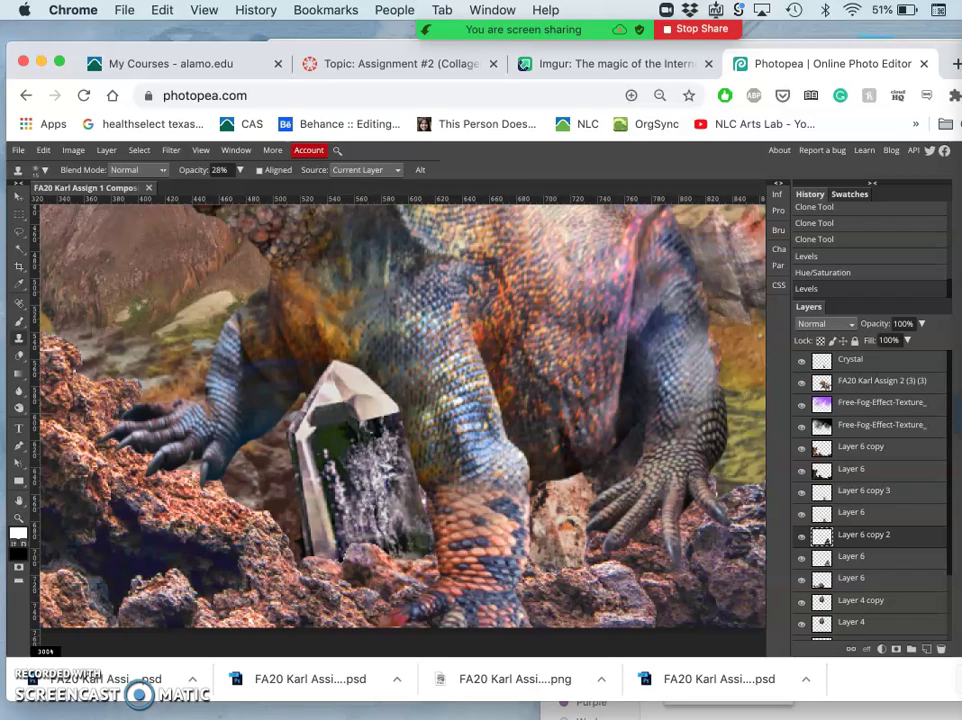
Step: Toggle the lizard layer's visibility repeatedly to compare the rocks beneath it
scroll(467, 350, up, 2)
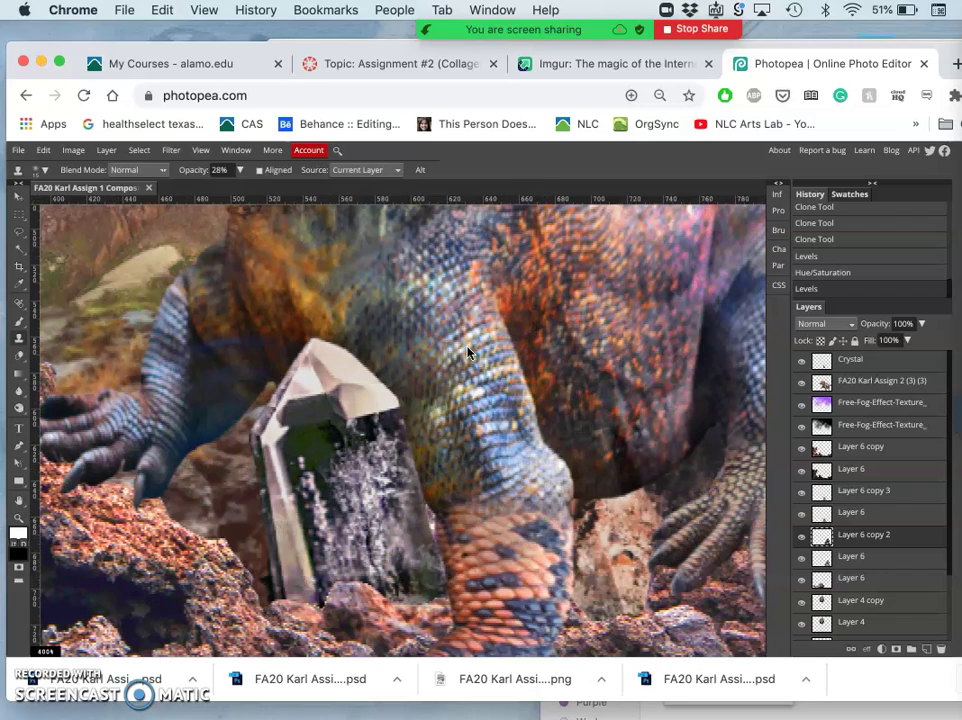
scroll(467, 350, down, 5)
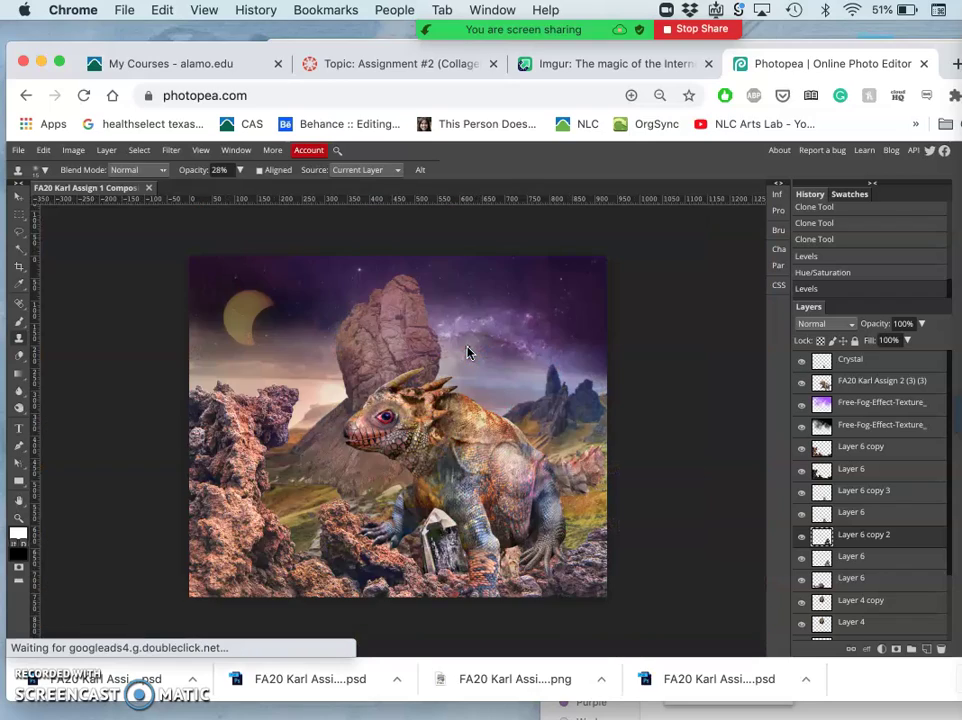
click(515, 340)
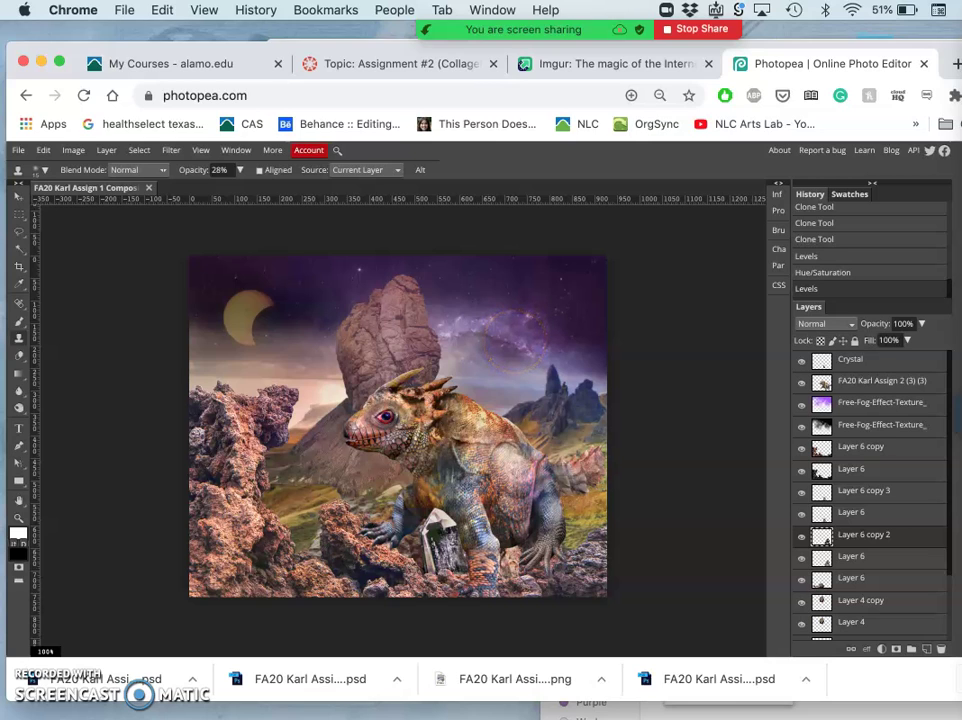
click(801, 382)
click(801, 383)
click(801, 383)
click(801, 383)
click(801, 383)
click(801, 383)
click(801, 384)
click(801, 384)
click(801, 384)
click(801, 384)
Step: Zoom in, compare Layer 6 copy shown and hidden, and select Layer 6 copy
key(super+equal)
key(super+equal)
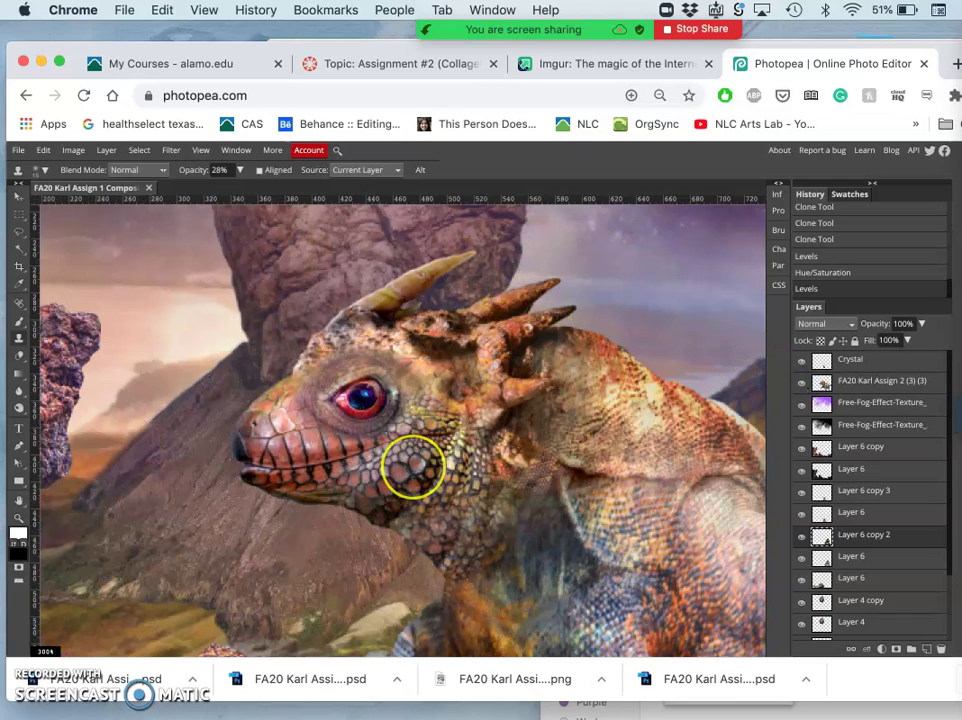
scroll(408, 462, down, 10)
scroll(410, 440, down, 5)
scroll(410, 440, right, 3)
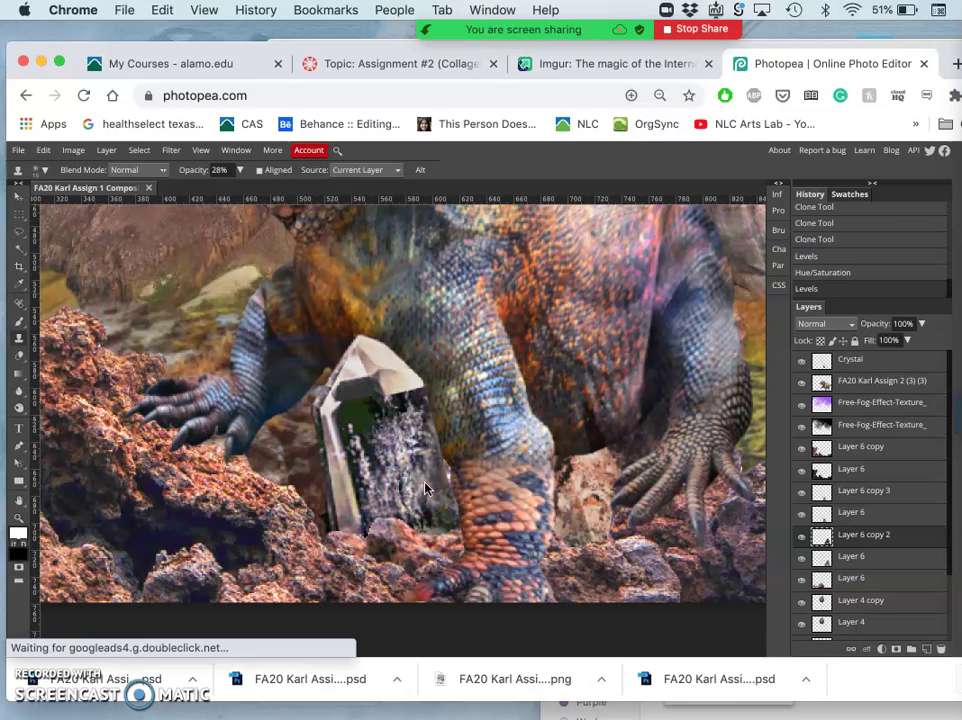
scroll(425, 485, down, 2)
scroll(425, 487, down, 3)
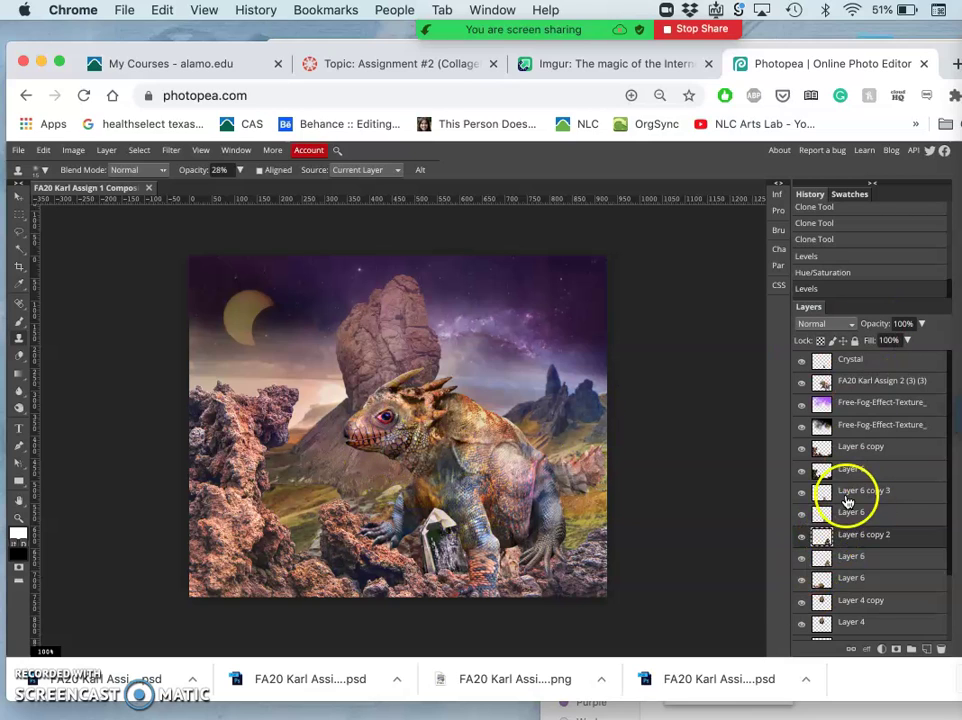
drag(857, 488, 850, 453)
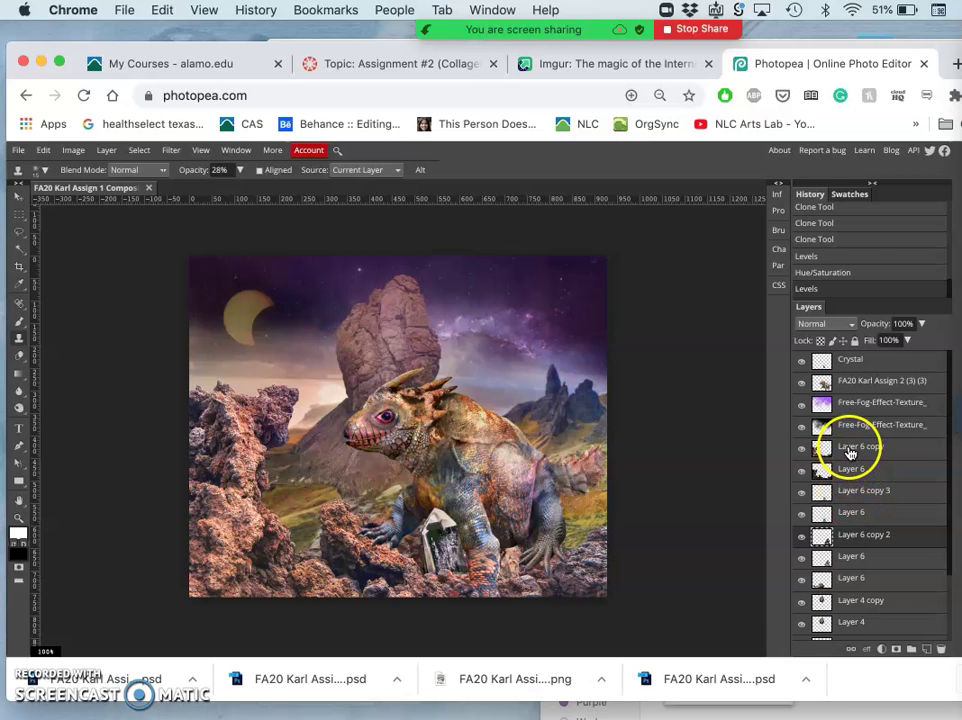
click(802, 448)
click(802, 448)
click(802, 448)
click(802, 448)
click(863, 448)
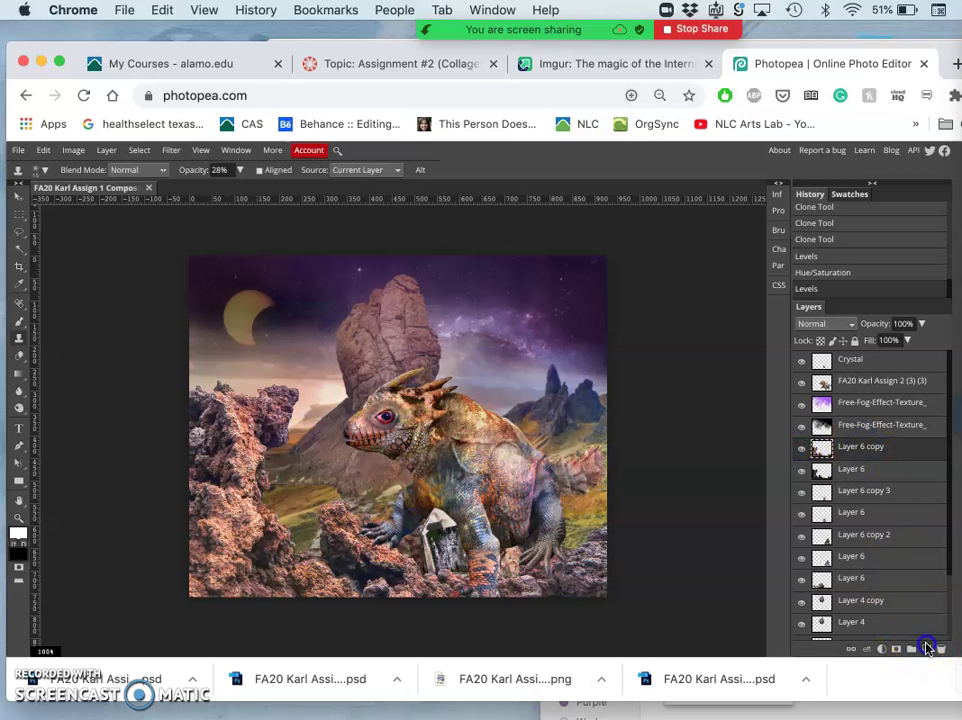
Step: Create Layer 7 above Layer 6 copy and fill it with Gray via Edit > Fill
click(927, 648)
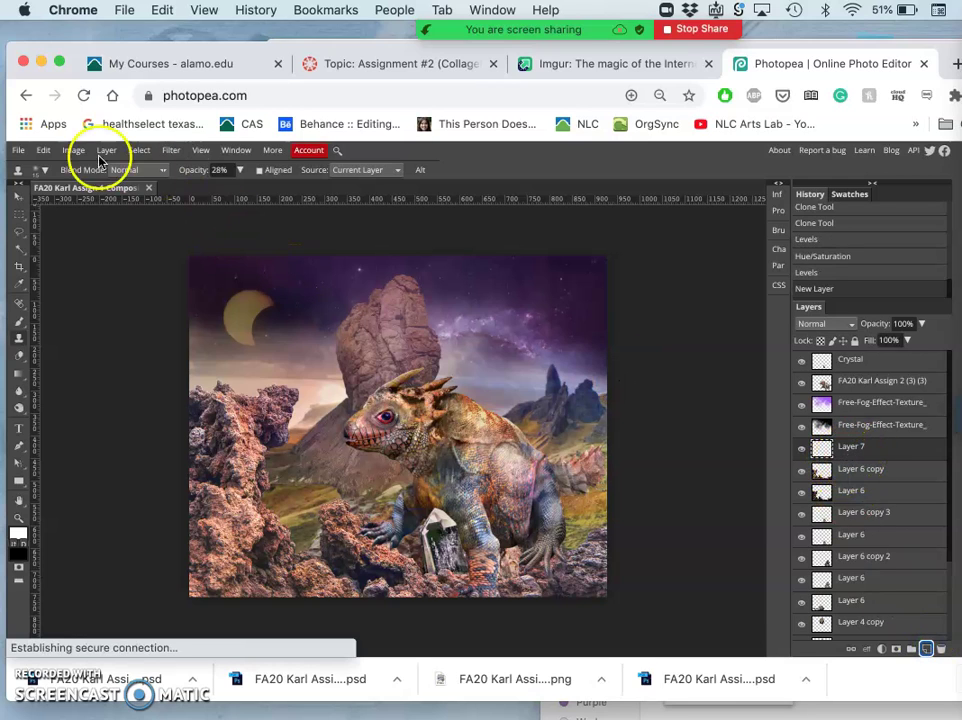
click(41, 150)
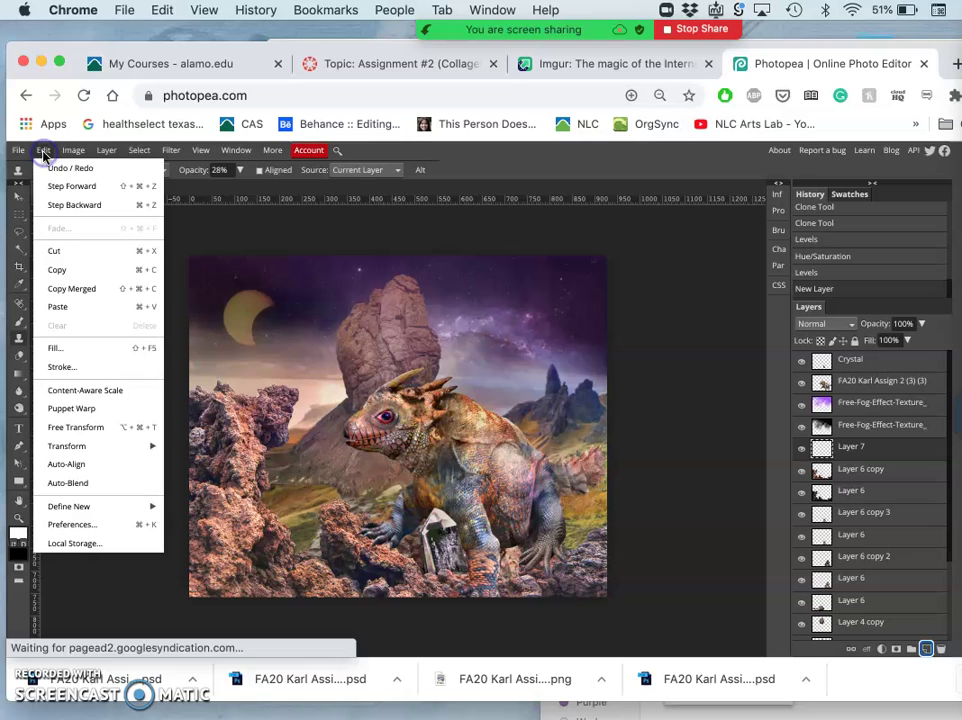
click(59, 346)
click(152, 269)
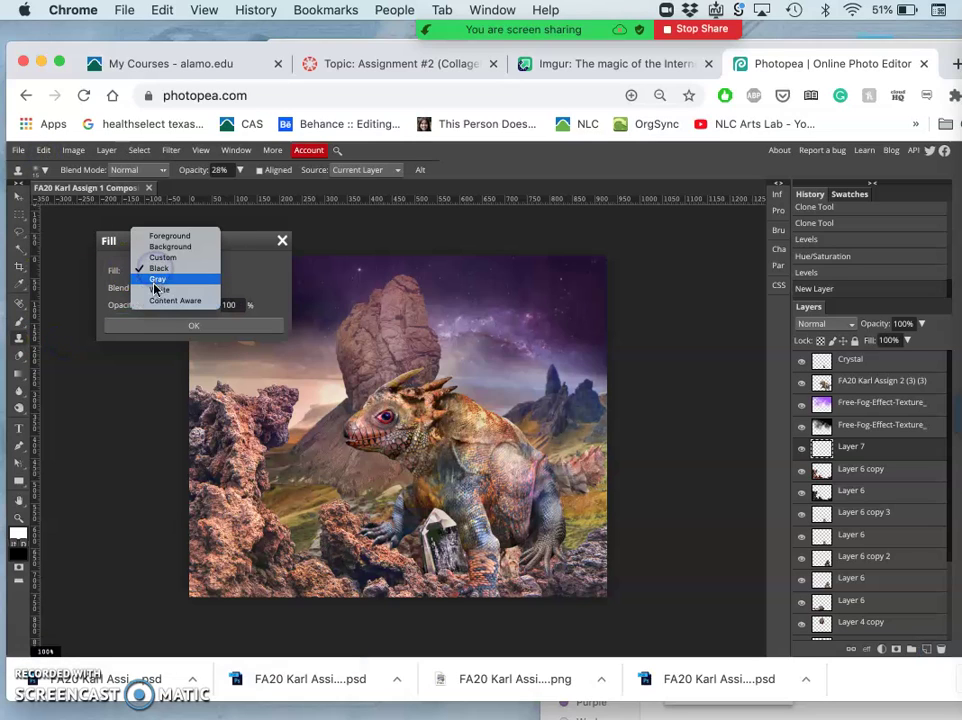
click(156, 290)
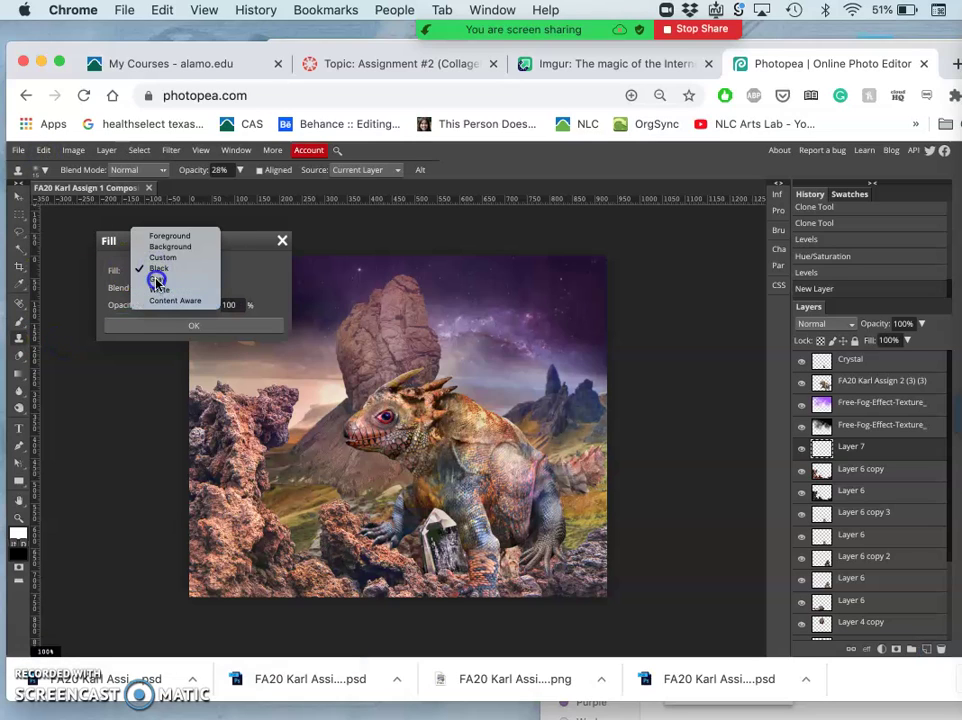
click(189, 326)
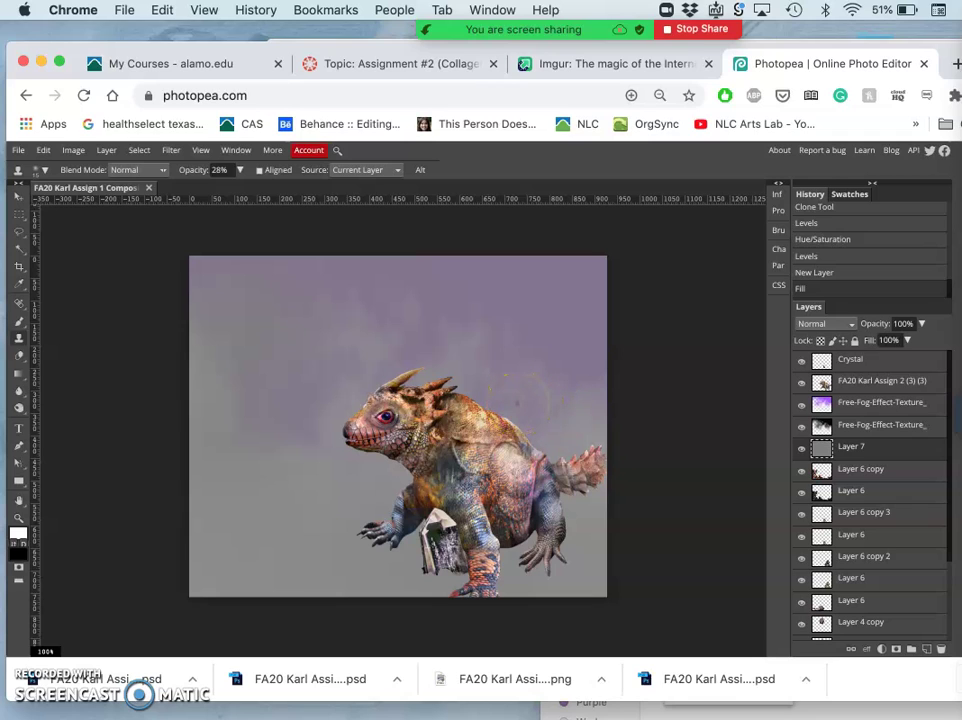
mouse_move(648, 452)
mouse_down()
mouse_move(595, 489)
mouse_move(472, 493)
mouse_up()
Step: Set the gray Layer 7's blend mode to Overlay
click(874, 449)
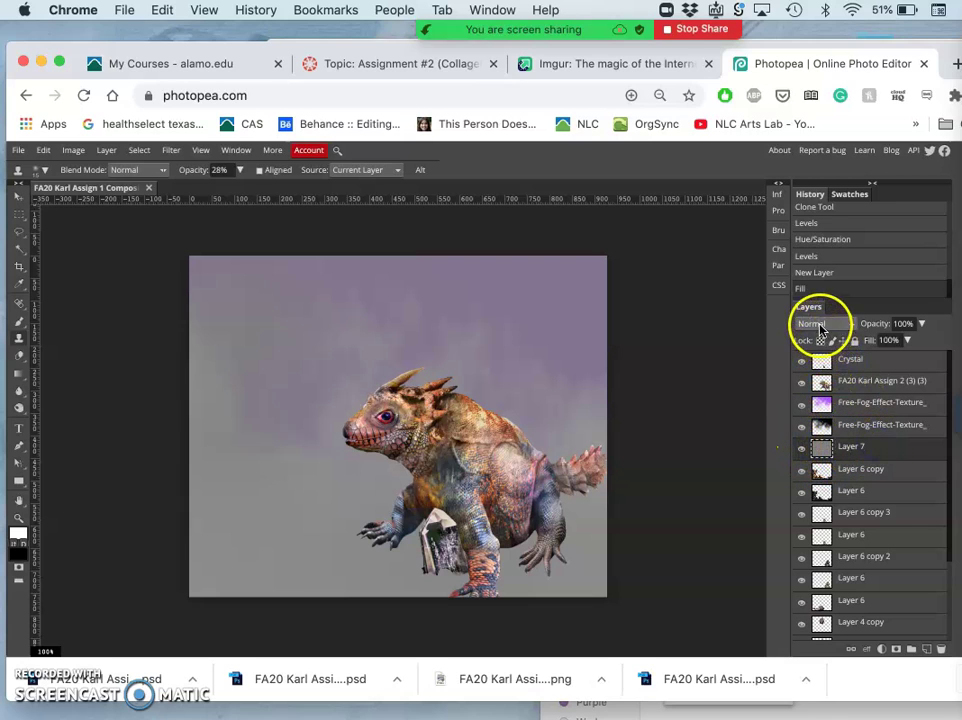
click(824, 323)
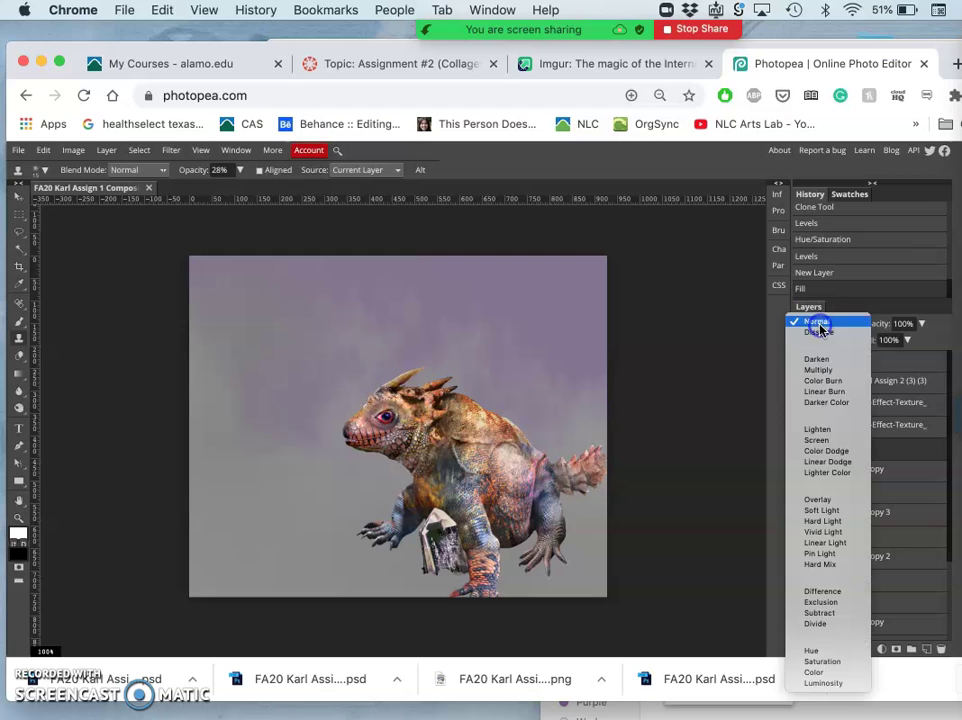
click(816, 499)
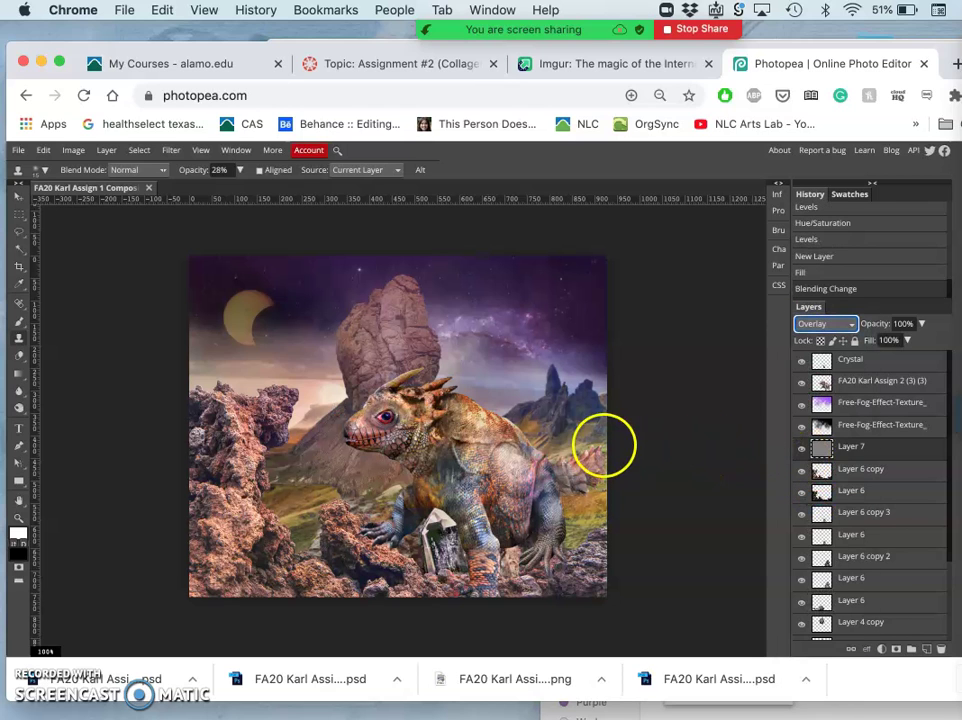
Step: Toggle Layer 7 to check its effect and return the page view to 75%
click(801, 451)
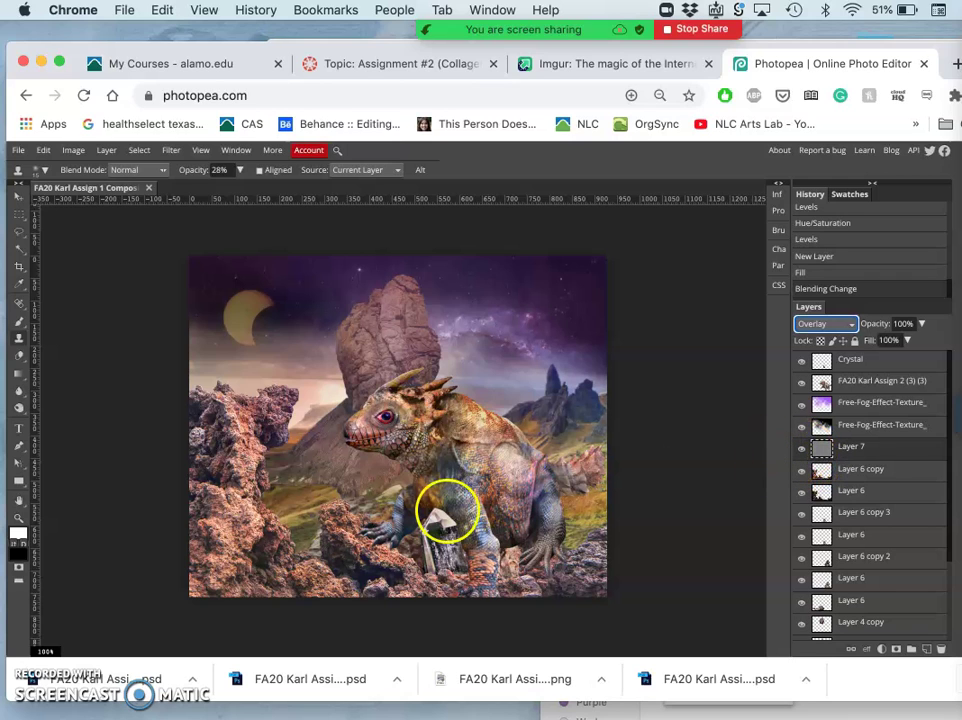
key(super+equal)
key(super+equal)
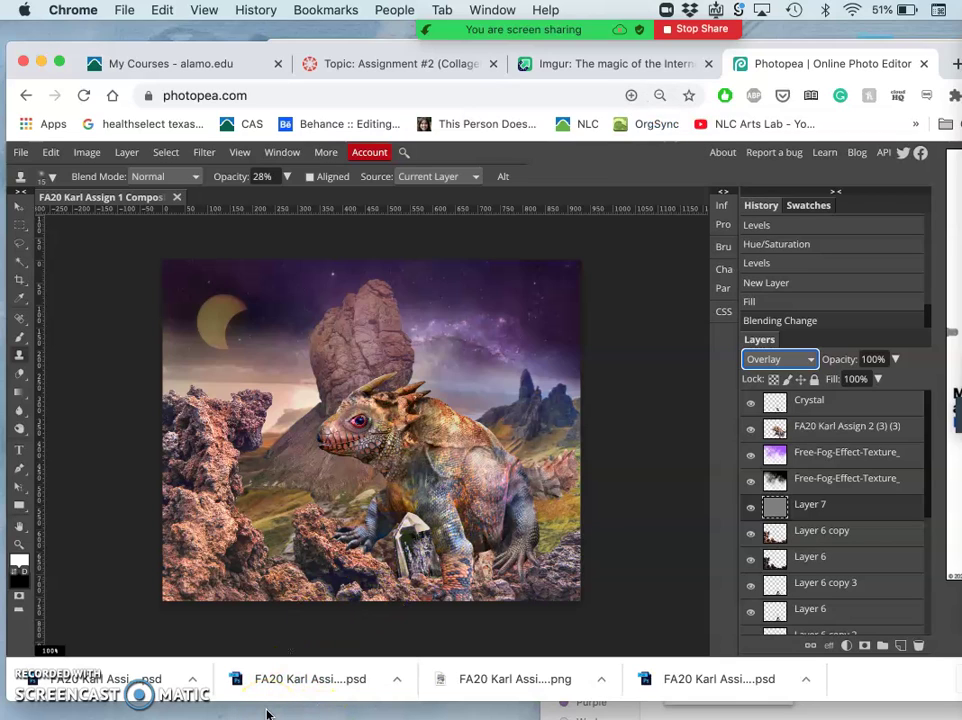
key(super+minus)
key(super+minus)
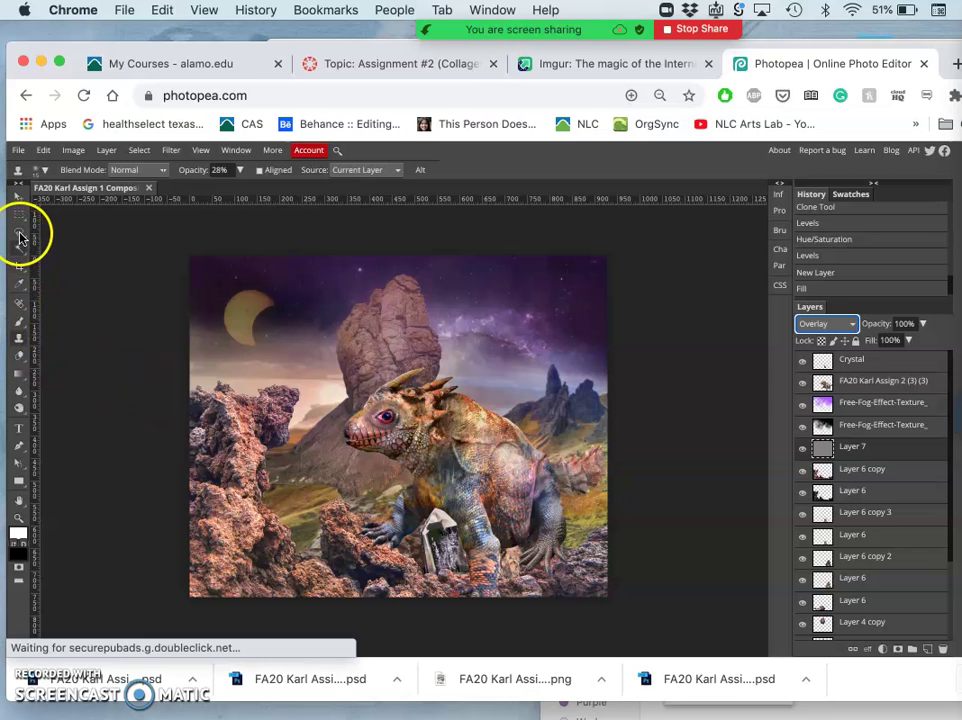
Step: Zoom in and burn the crystal's left edge and base with a soft 78 px brush
click(248, 312)
key(super+equal)
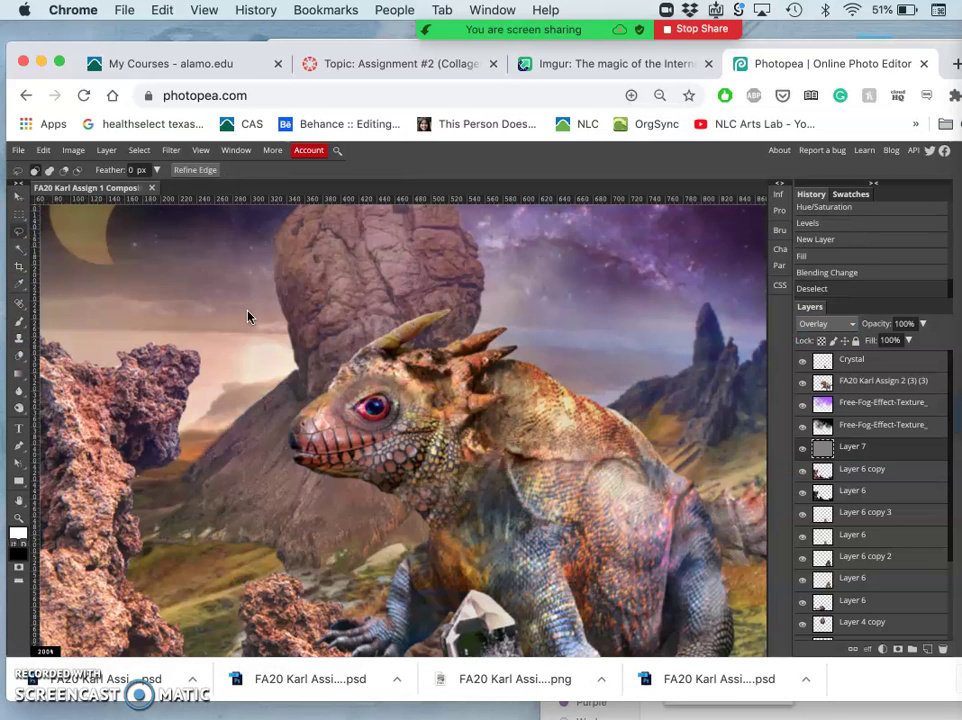
key(super+equal)
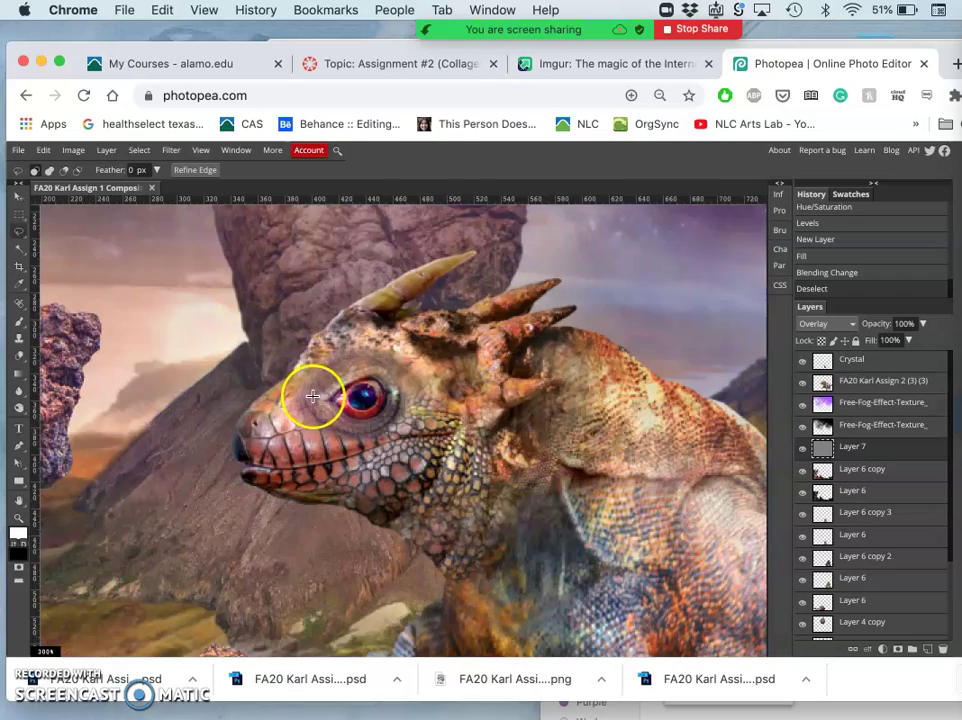
scroll(313, 397, up, 3)
scroll(313, 397, down, 5)
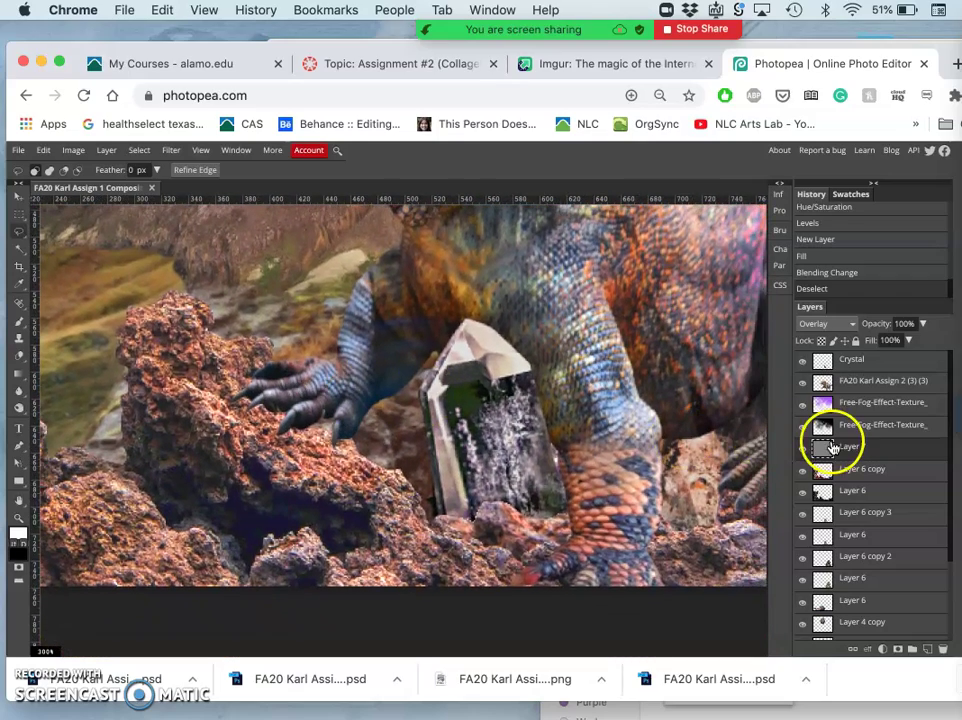
click(18, 407)
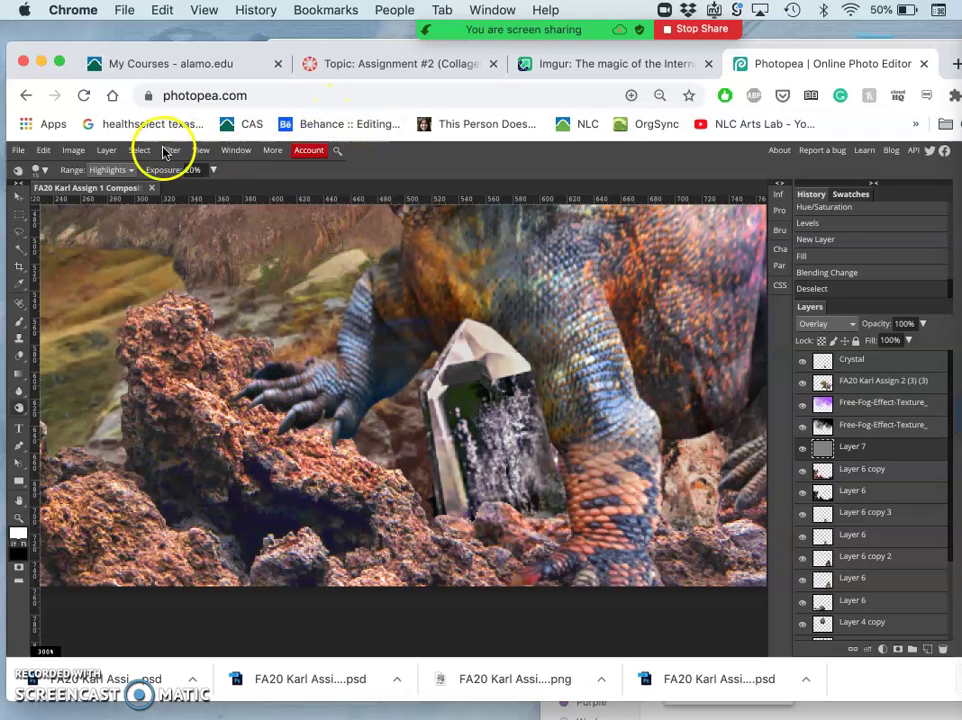
click(40, 170)
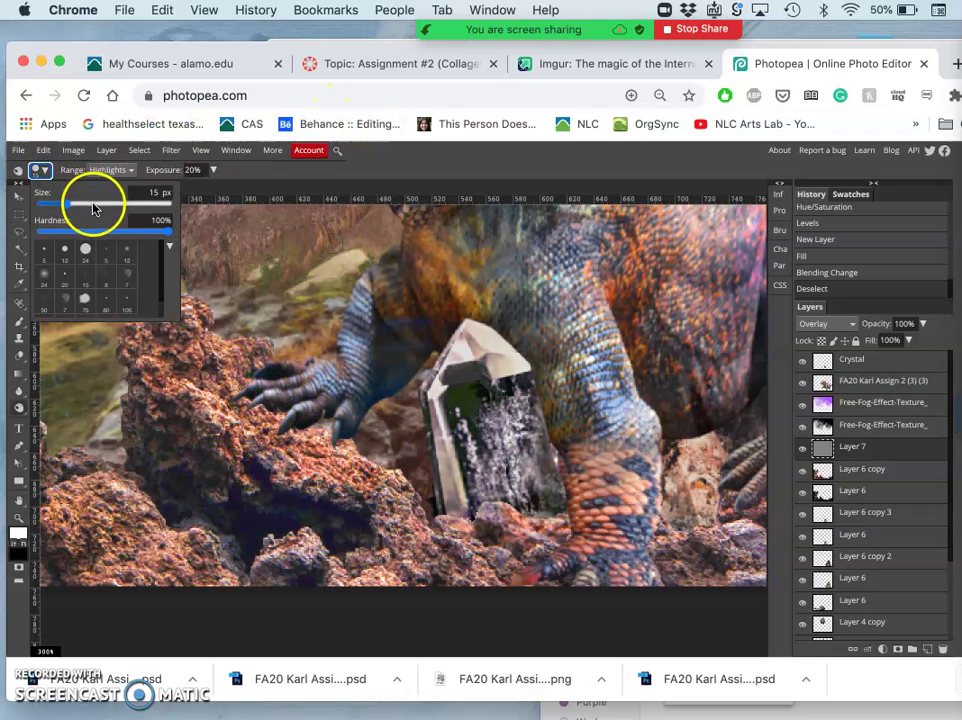
click(89, 205)
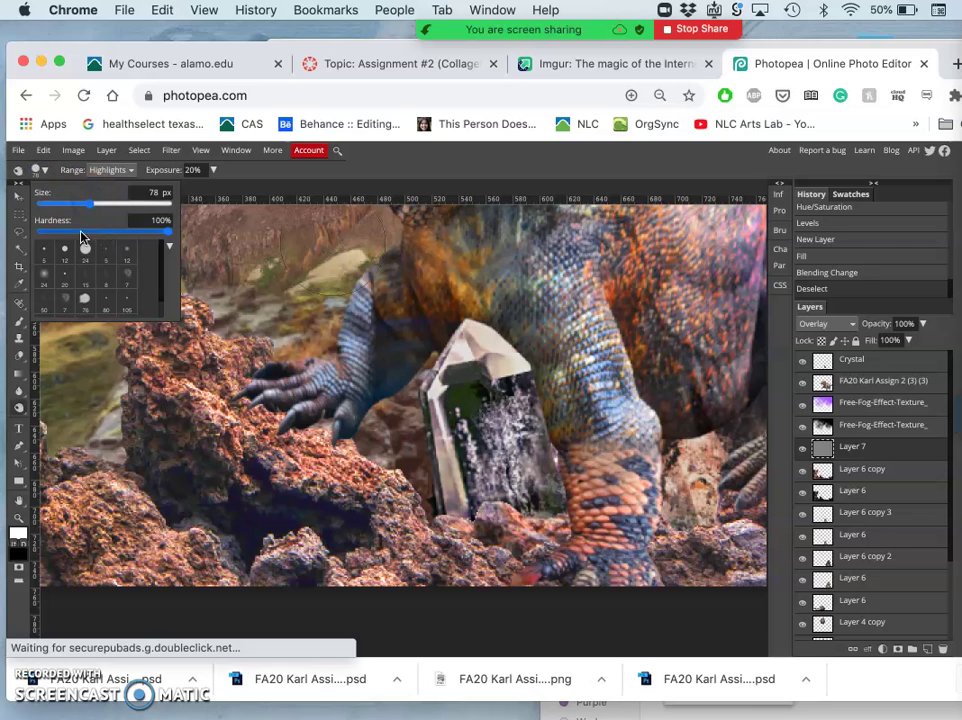
click(55, 232)
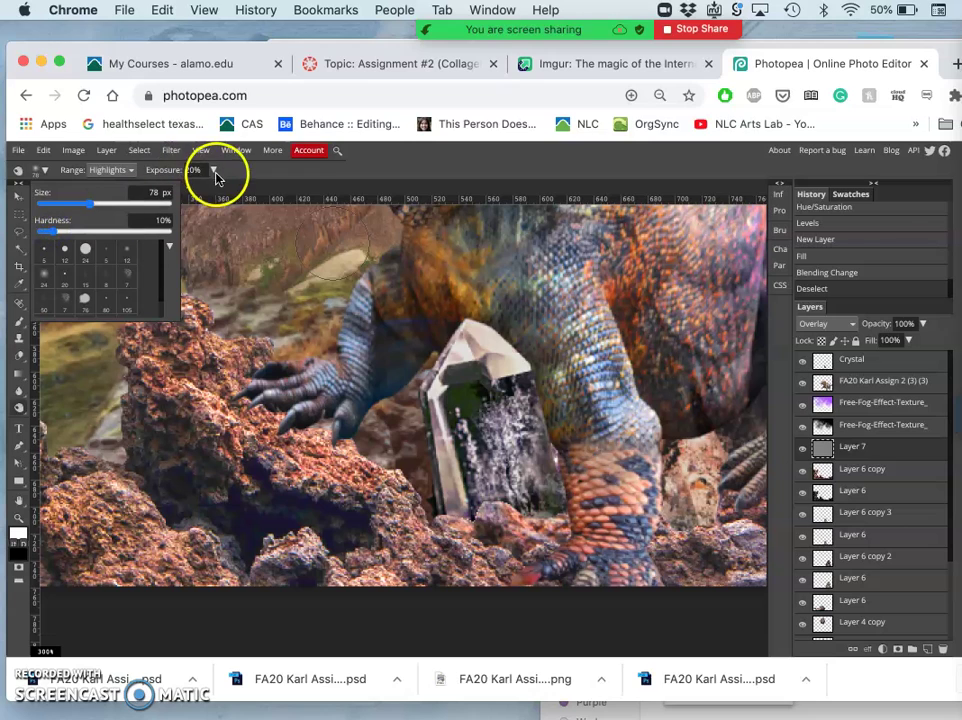
mouse_move(422, 432)
mouse_down()
mouse_move(408, 462)
mouse_move(414, 503)
mouse_move(476, 509)
mouse_up()
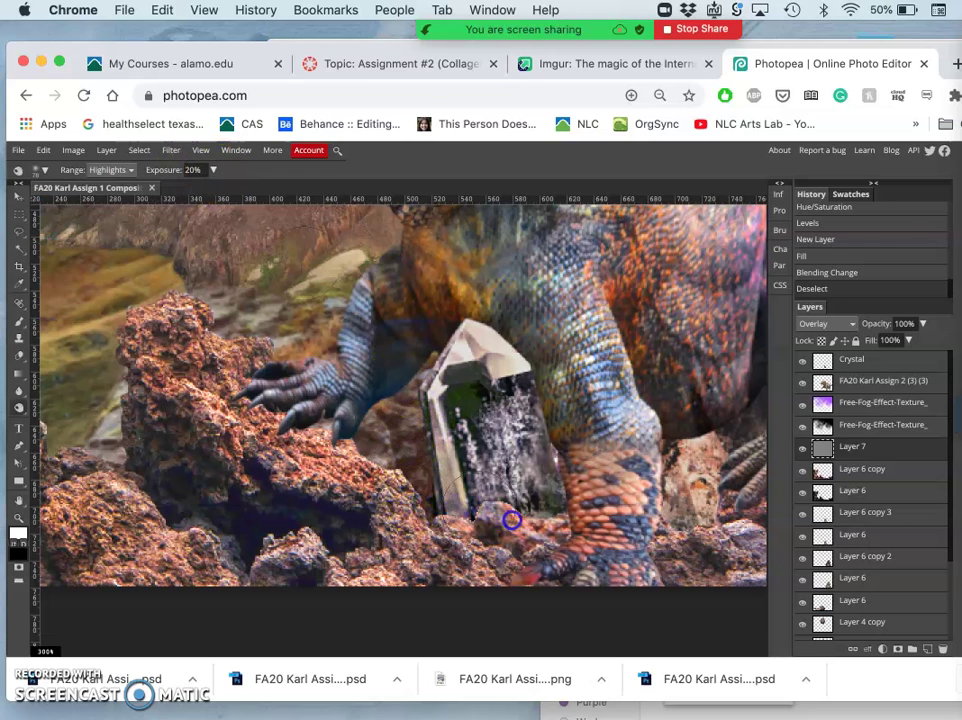
drag(551, 518, 521, 518)
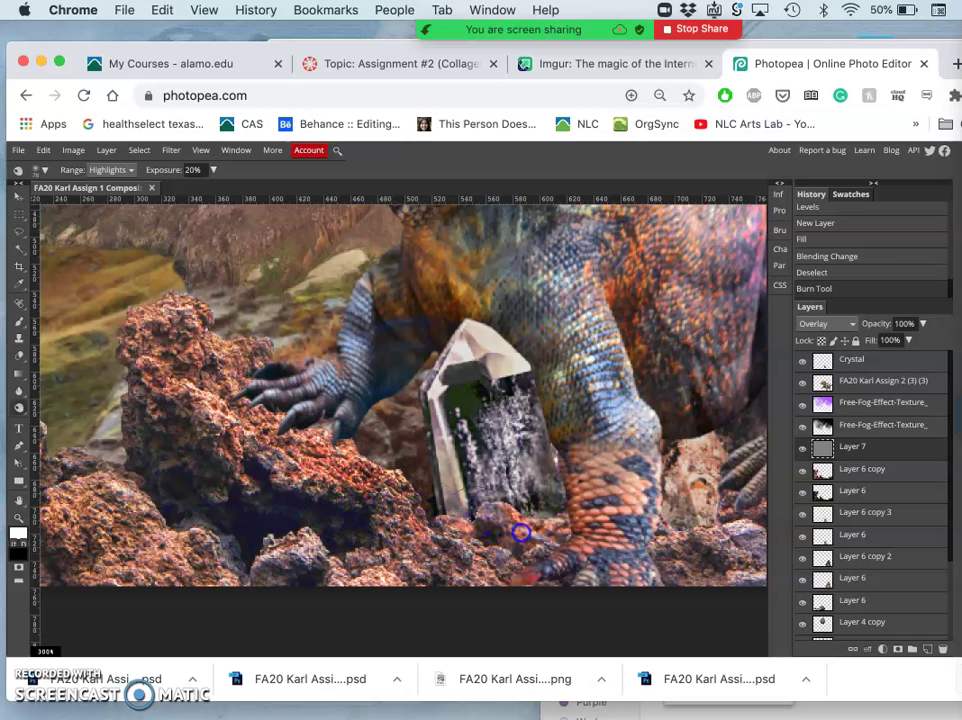
Step: Switch the burn range to Midtones and darken the crystal's lower part
click(434, 533)
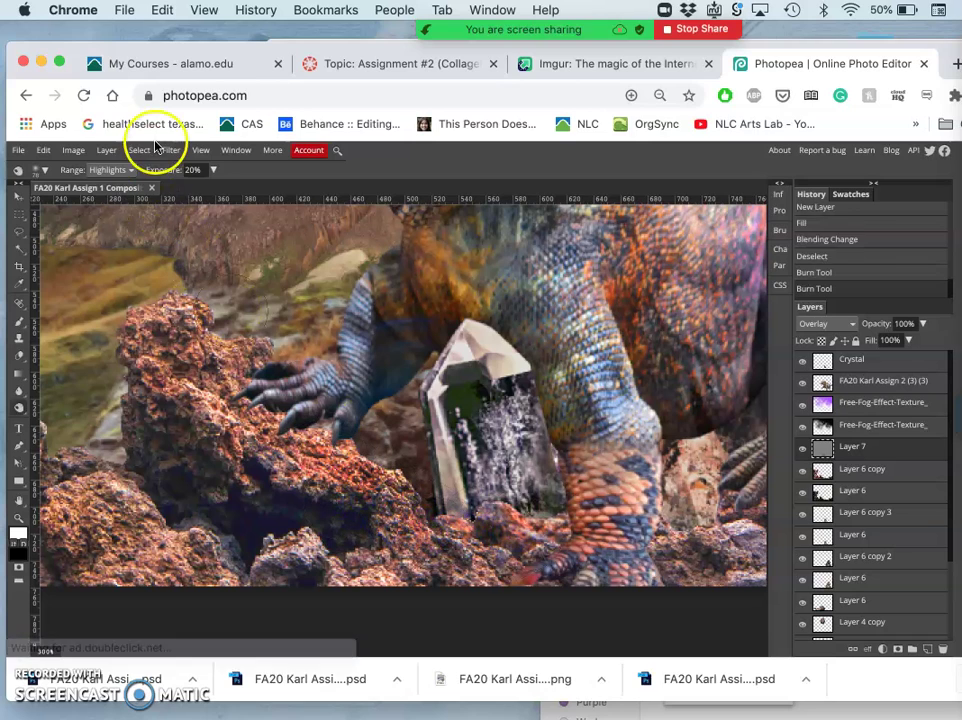
click(129, 170)
click(120, 157)
drag(444, 421, 503, 517)
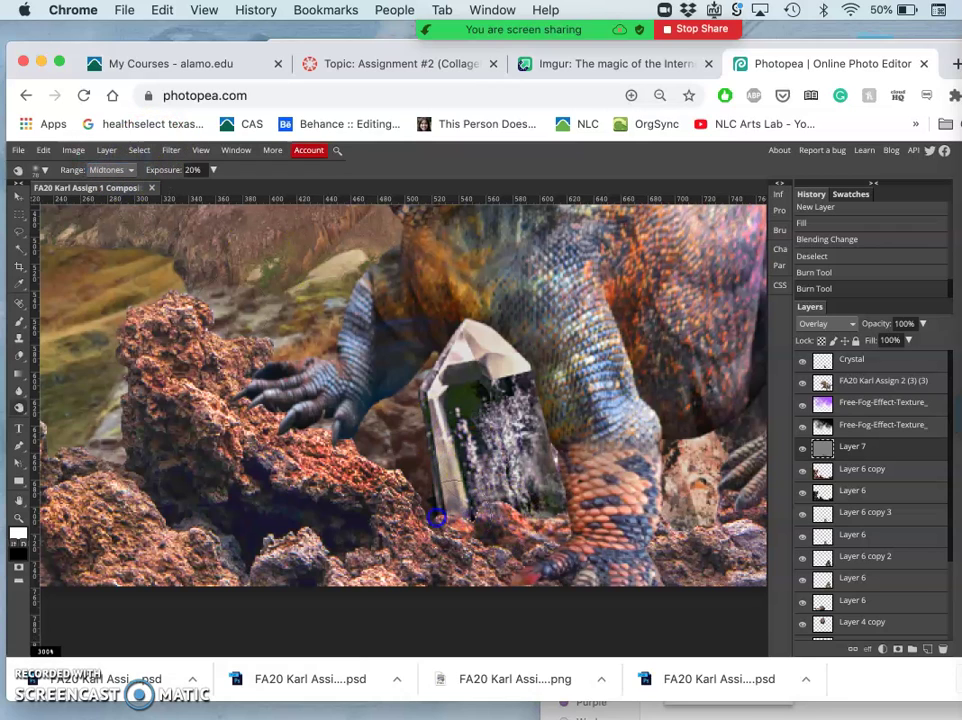